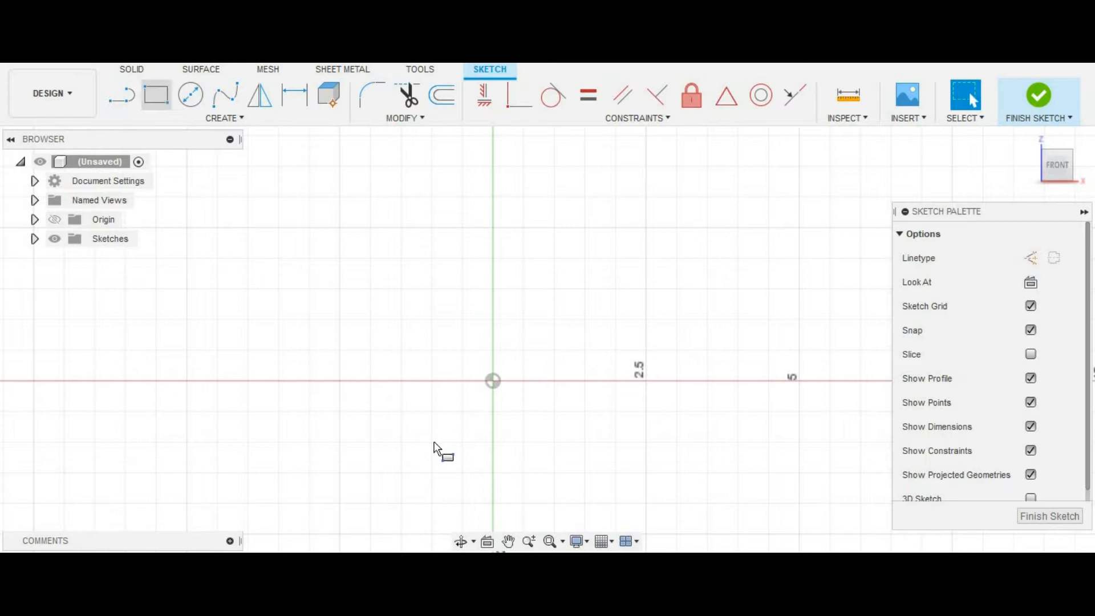
# Step: Sketch a horizontal rectangle below the origin, 12 in wide and about 0.56 in high
pyautogui.click(309, 472)
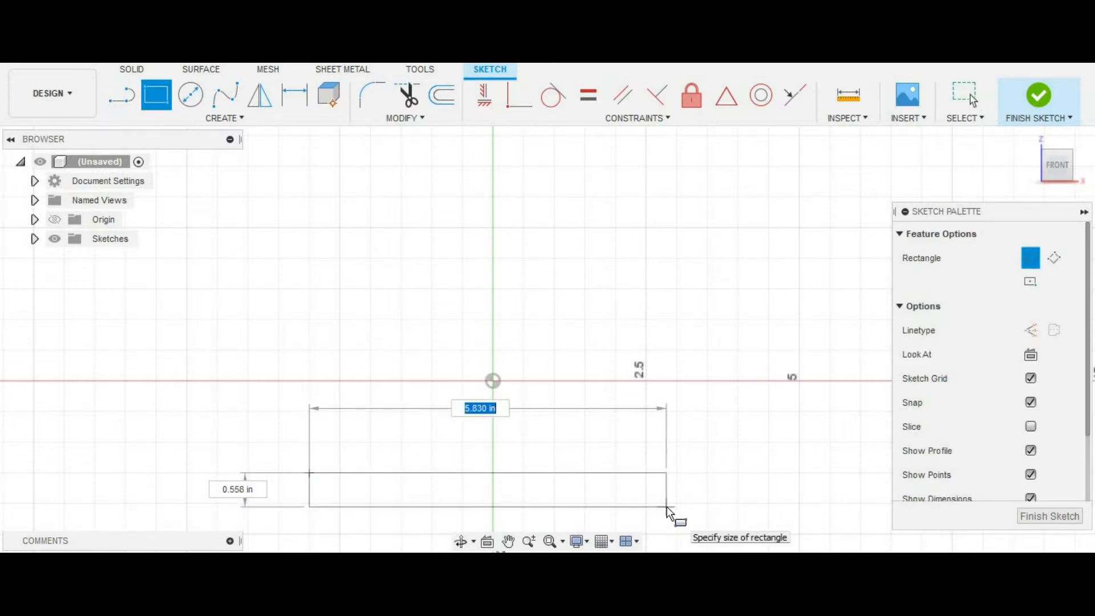
pyautogui.write('12')
pyautogui.press('Tab')
pyautogui.press('Return')
pyautogui.press('Escape')
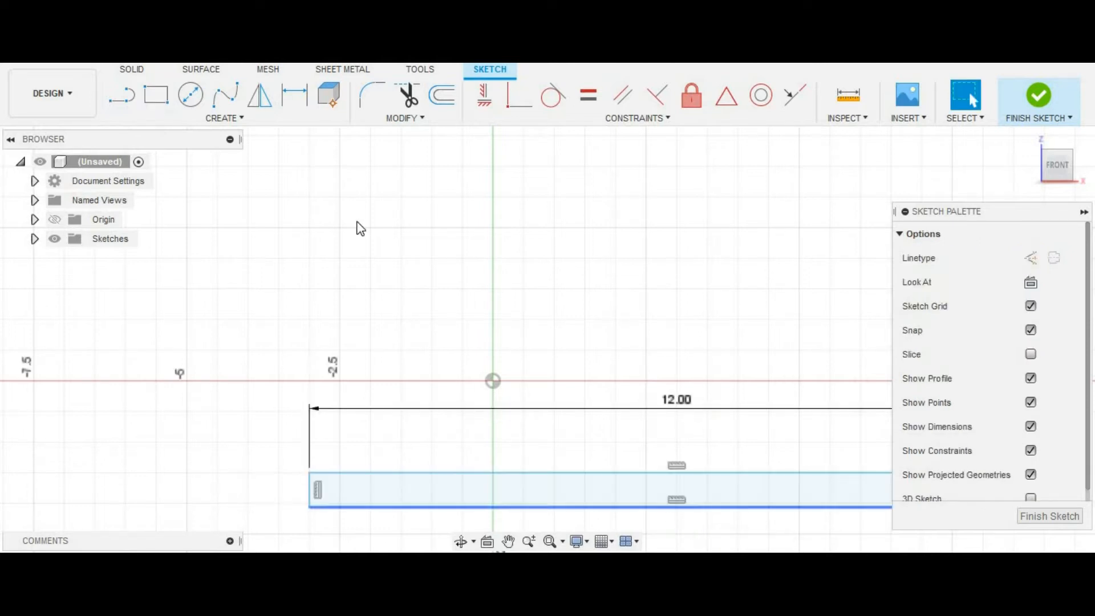
# Step: Dimension the horizontal distance from the rectangle's left edge to the origin as 6 in
pyautogui.click(294, 94)
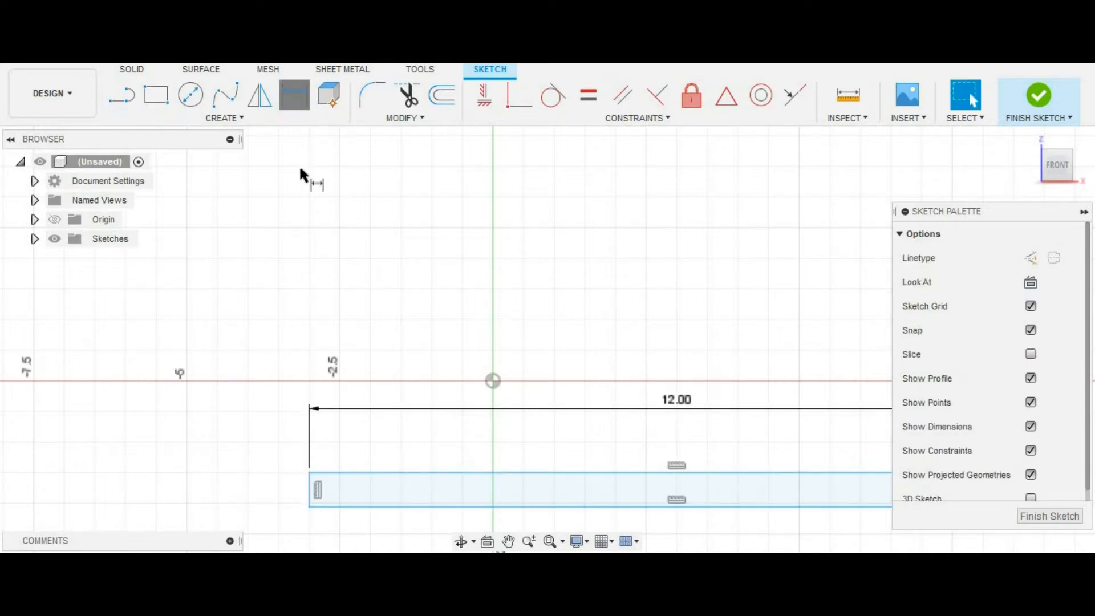
pyautogui.click(311, 494)
pyautogui.click(493, 381)
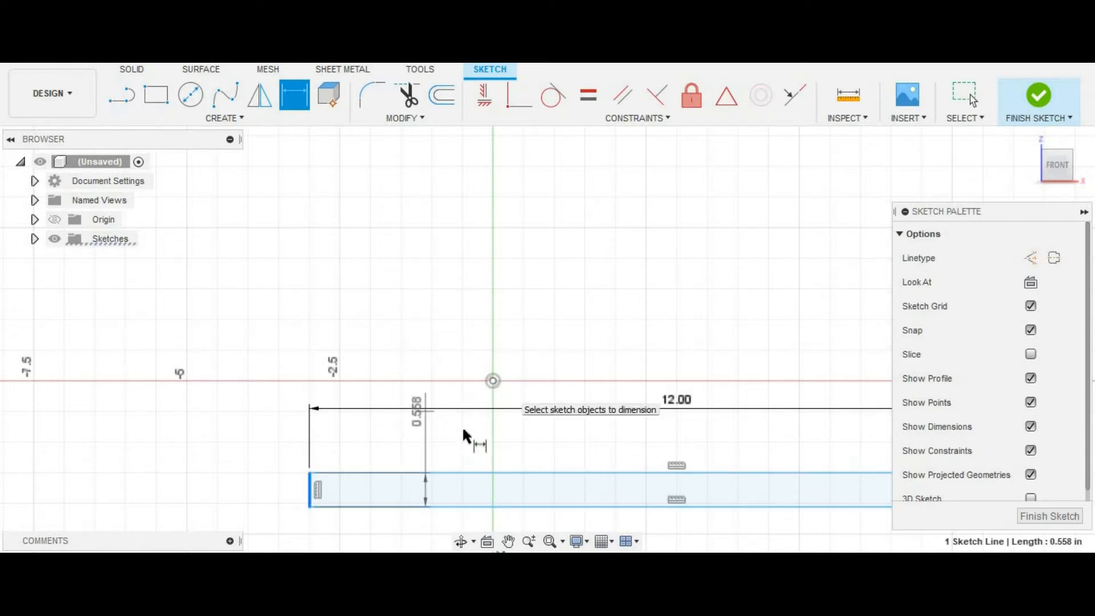
pyautogui.click(440, 438)
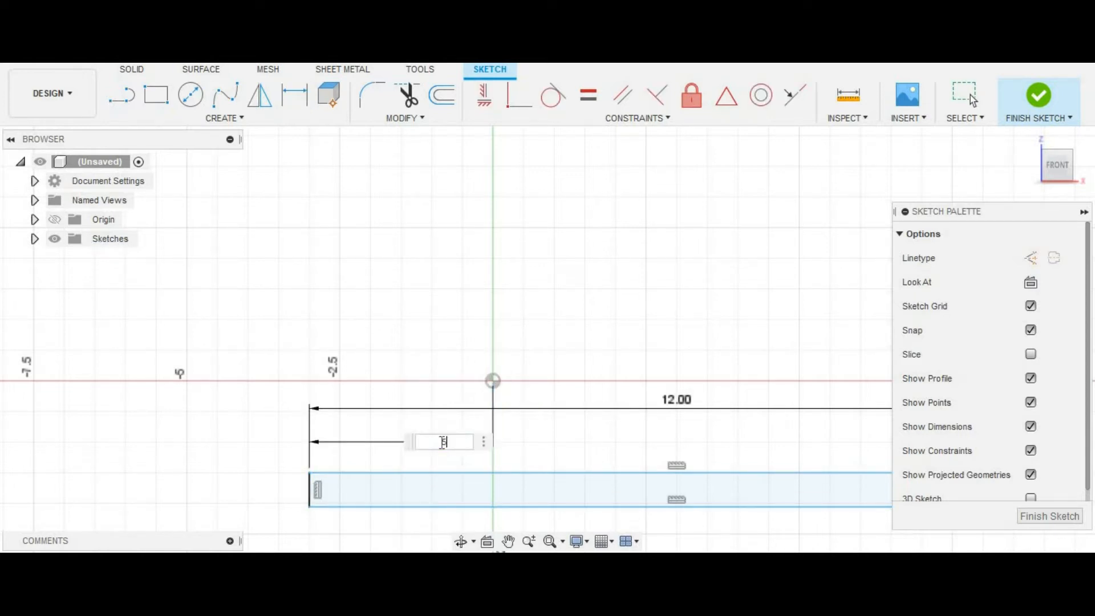
pyautogui.write('6')
pyautogui.press('Return')
# Step: Dimension the rectangle's left edge to make its height 1.5 in
pyautogui.click(528, 544)
pyautogui.moveTo(545, 502); pyautogui.dragTo(527, 368)
pyautogui.click(512, 540)
pyautogui.press('d')
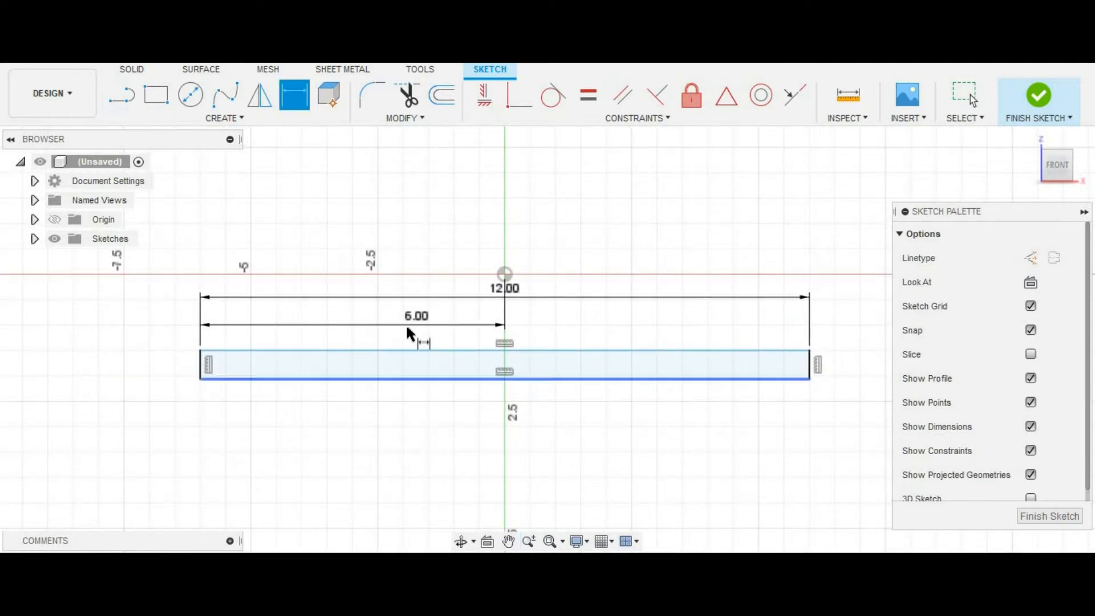
pyautogui.click(198, 364)
pyautogui.click(182, 366)
pyautogui.write('1')
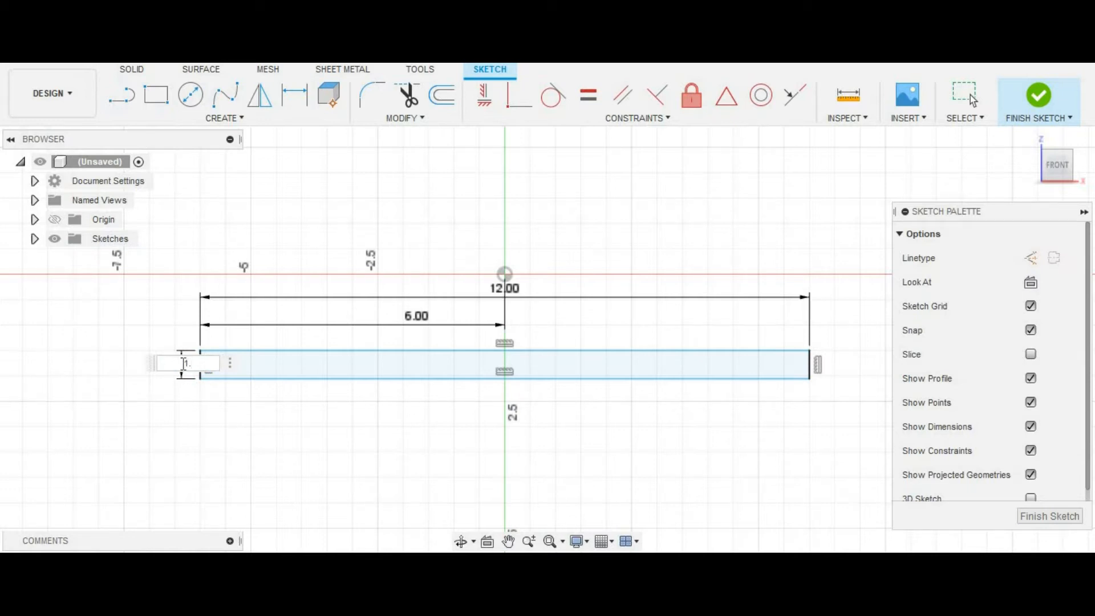
pyautogui.write('.5')
pyautogui.press('Return')
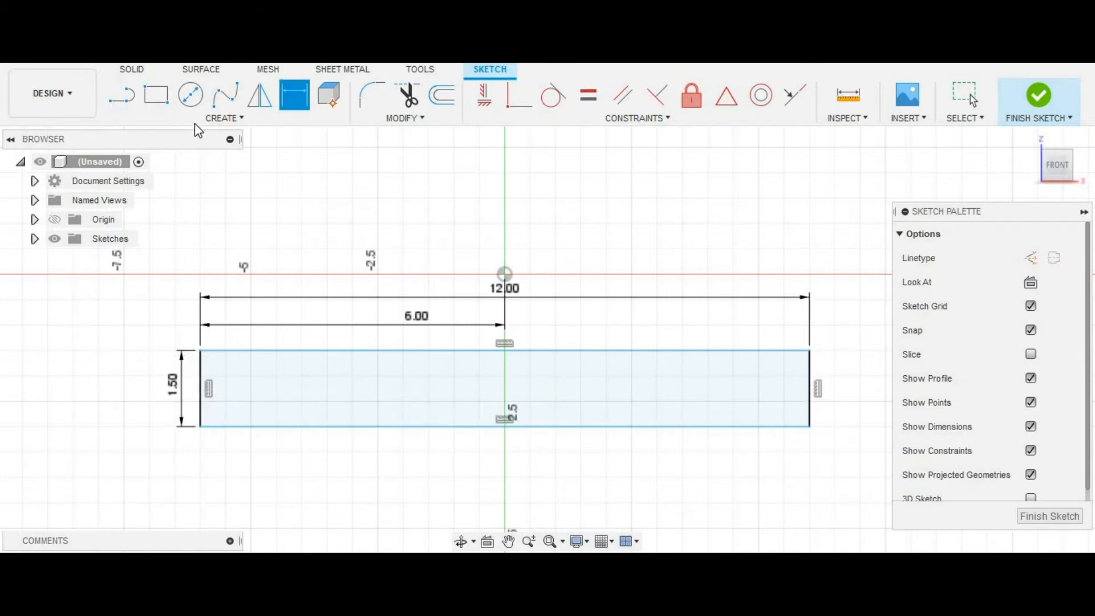
# Step: Sketch a second rectangle inside the first, about 9 in wide and 0.83 in high, starting on its upper edge
pyautogui.click(153, 97)
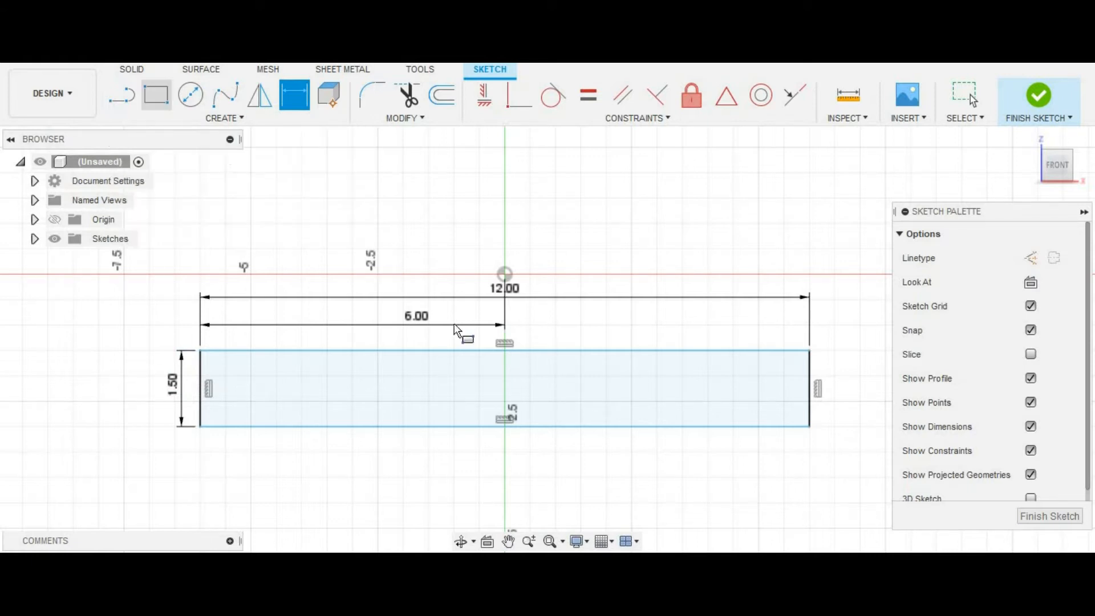
pyautogui.click(282, 349)
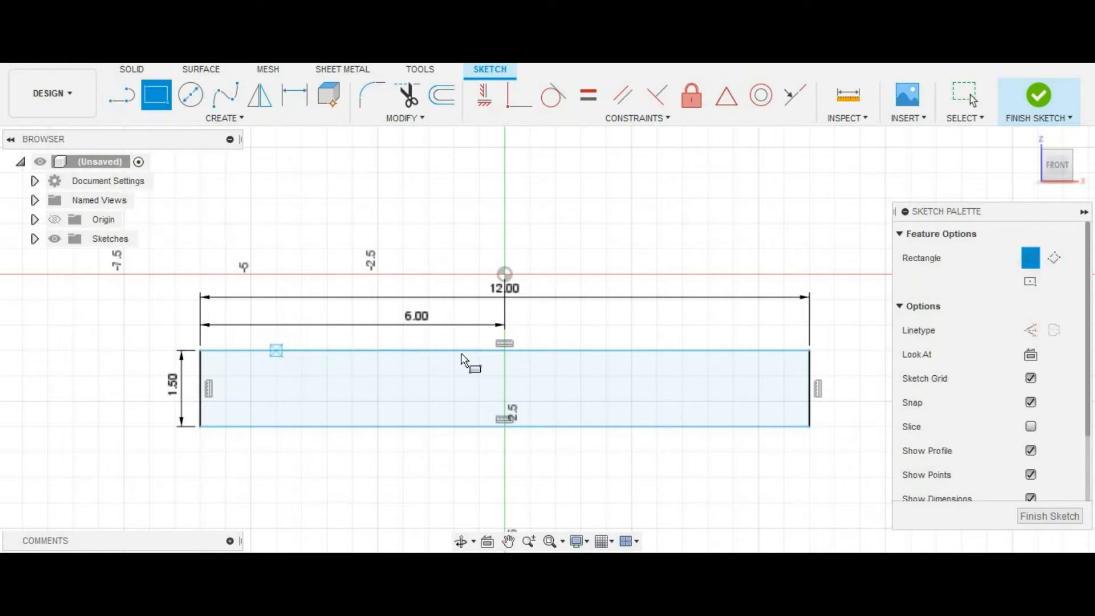
pyautogui.click(733, 394)
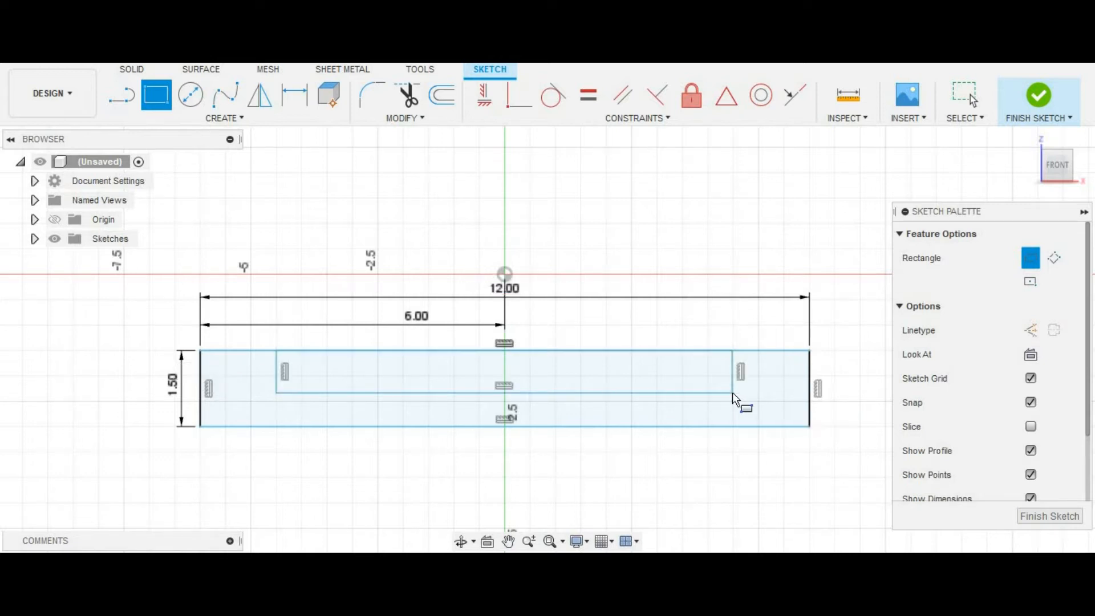
# Step: Dimension the inner rectangle to 0.5 in high and 10 in wide
pyautogui.click(297, 99)
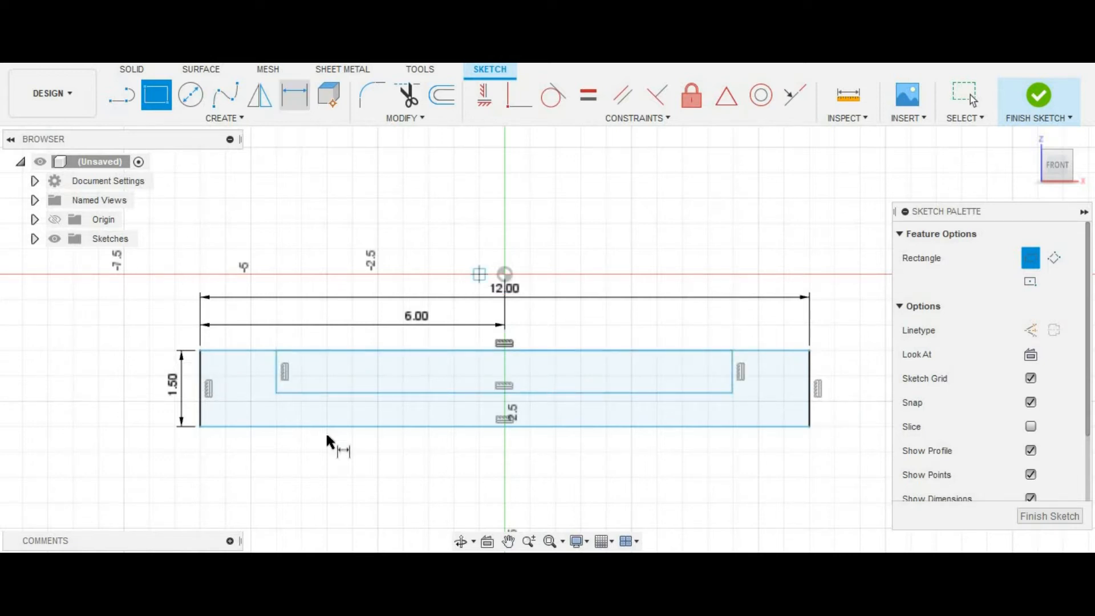
pyautogui.click(276, 372)
pyautogui.click(256, 375)
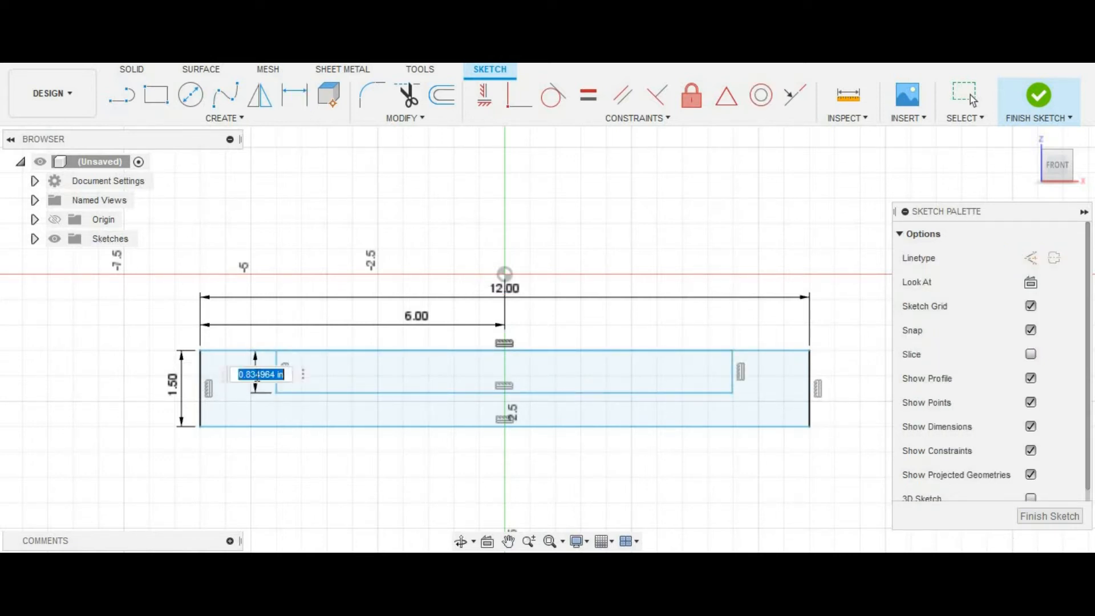
pyautogui.press('BackSpace')
pyautogui.press('Return')
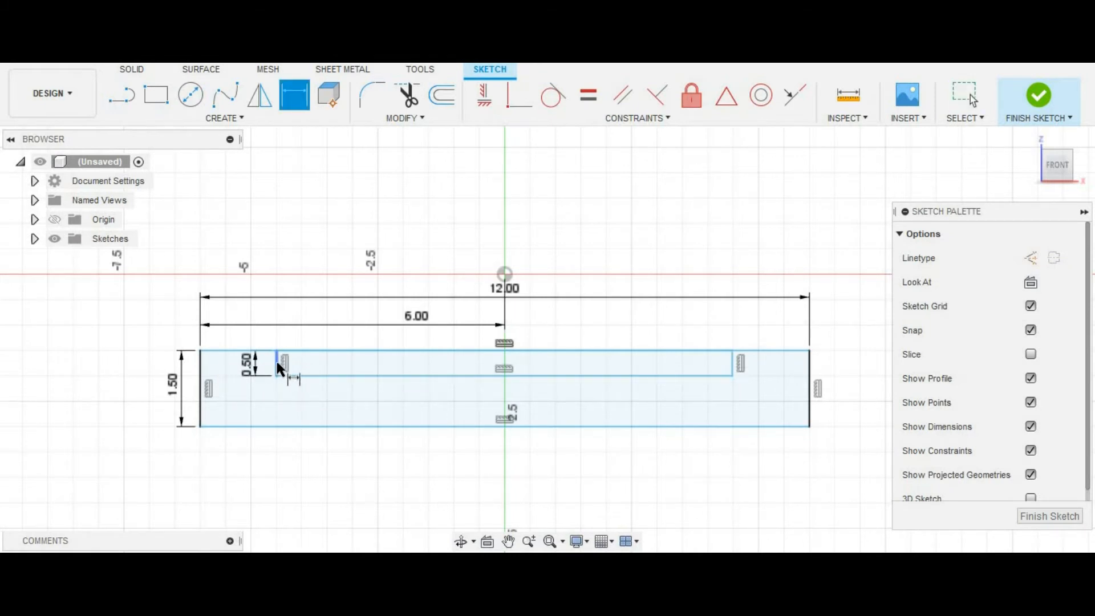
pyautogui.click(732, 362)
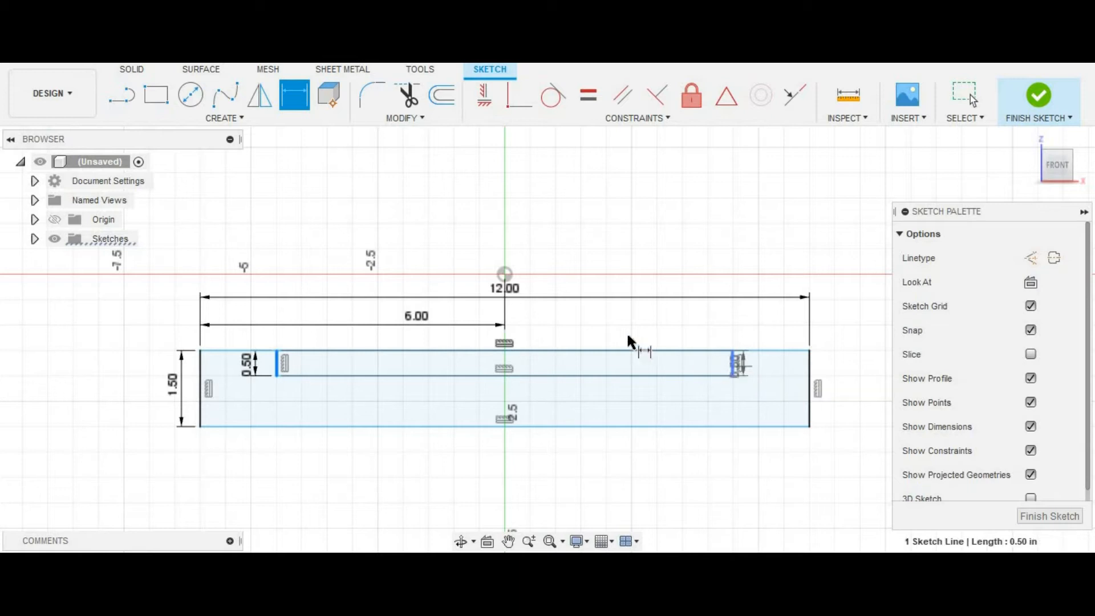
pyautogui.click(627, 335)
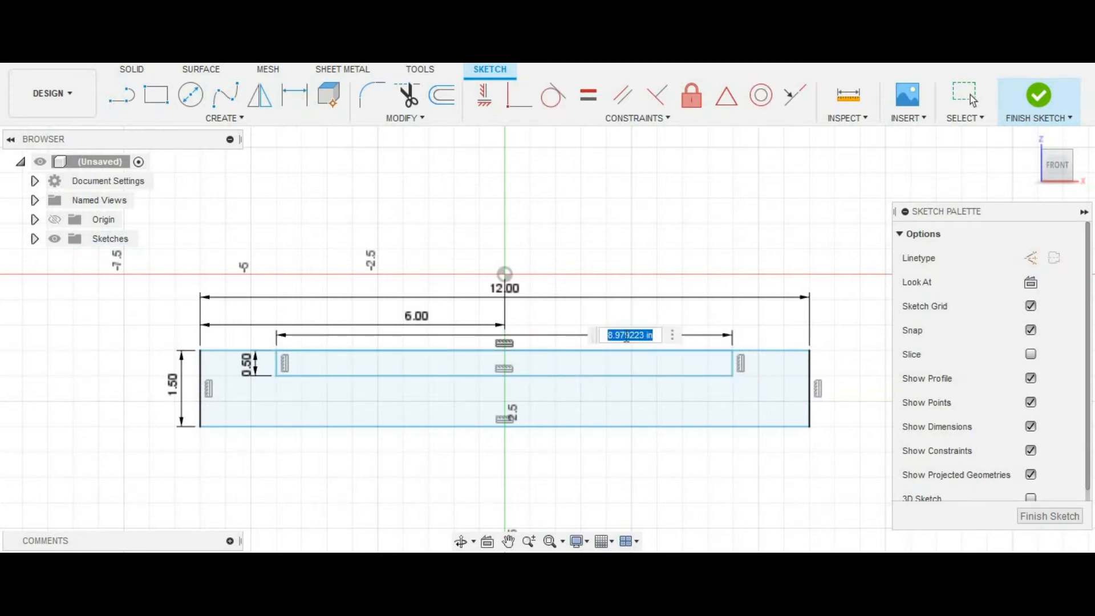
pyautogui.write('1')
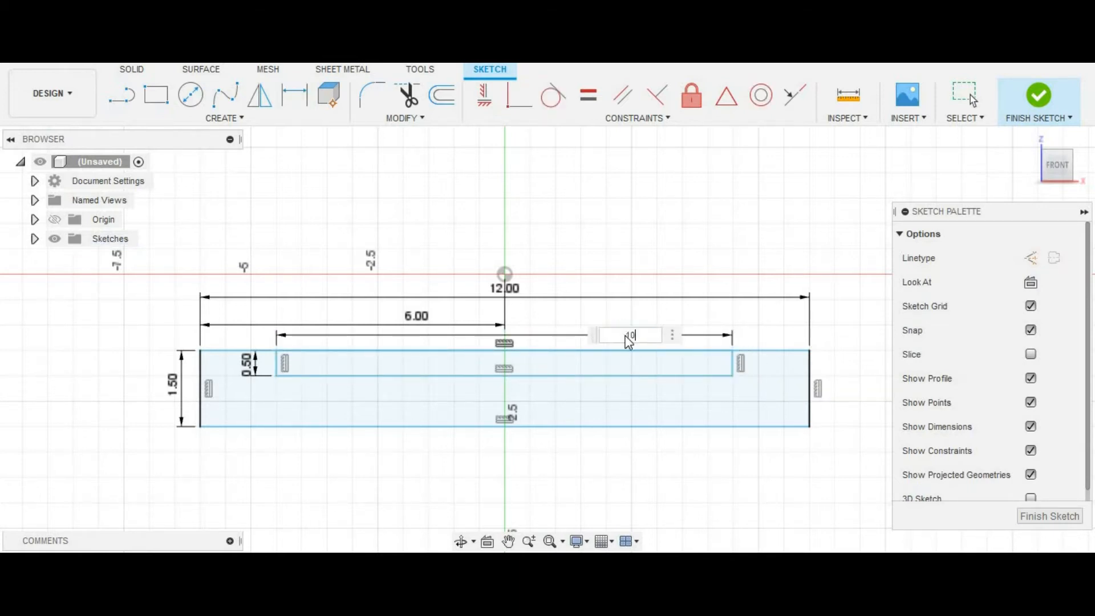
pyautogui.write('0')
pyautogui.press('Return')
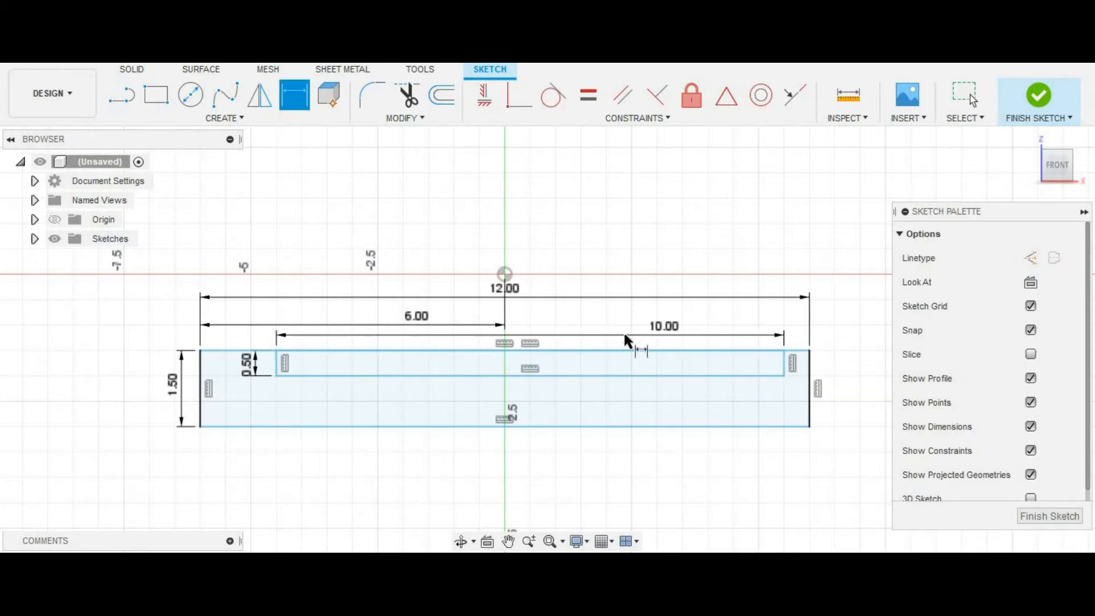
# Step: Dimension the horizontal distance from the inner rectangle's right edge to the origin as 5 in
pyautogui.click(762, 367)
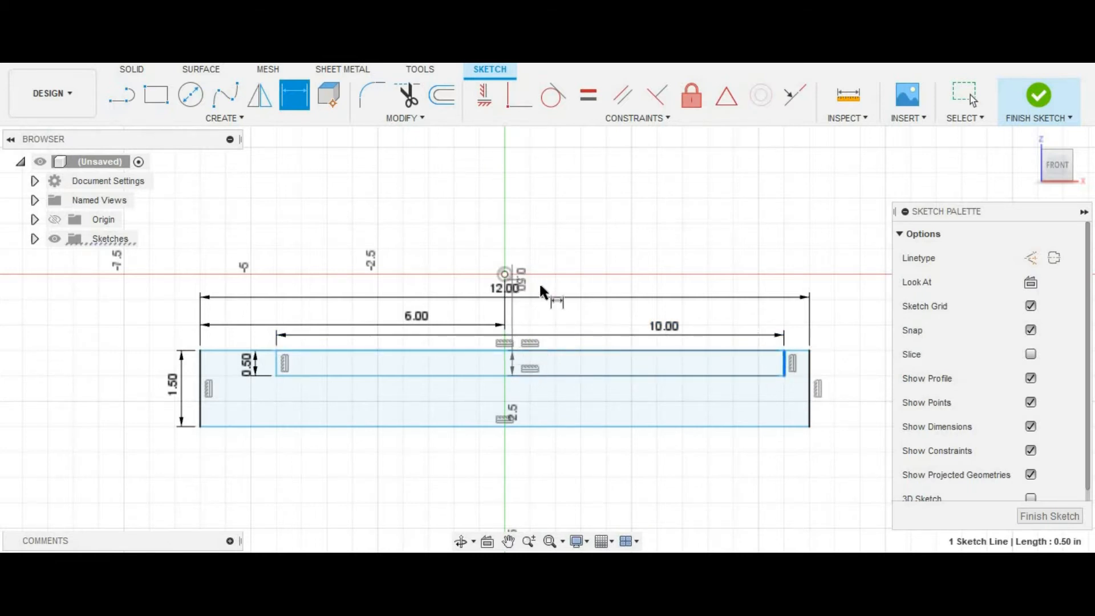
pyautogui.click(612, 319)
pyautogui.write('5')
pyautogui.press('Return')
# Step: Dimension the vertical distance from the outer rectangle's upper edge to the origin as 6 in
pyautogui.click(530, 540)
pyautogui.moveTo(561, 506); pyautogui.dragTo(577, 473)
pyautogui.press('d')
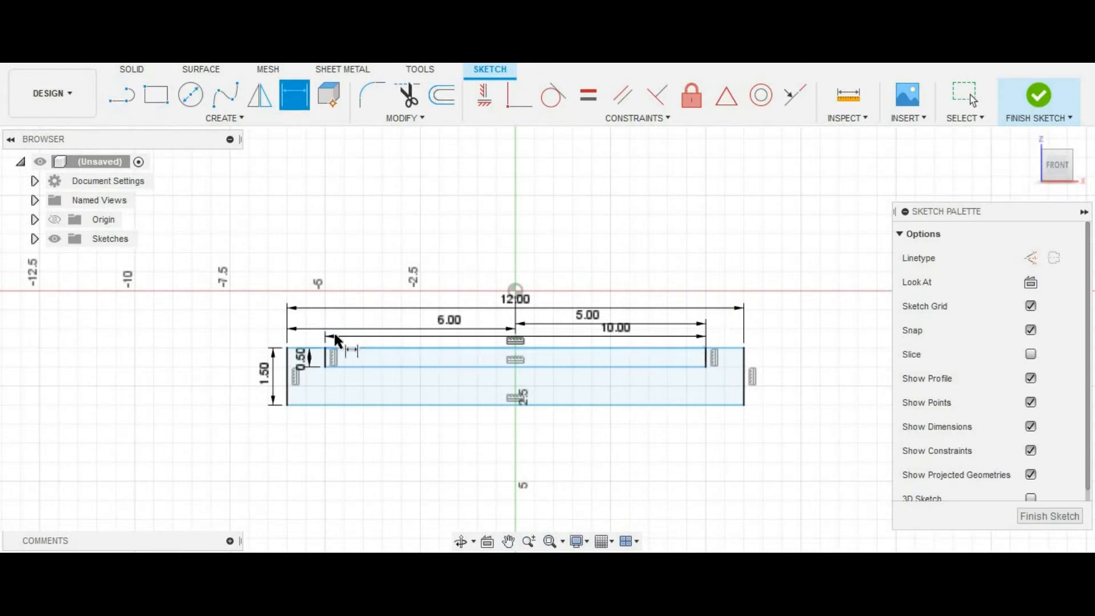
pyautogui.click(307, 343)
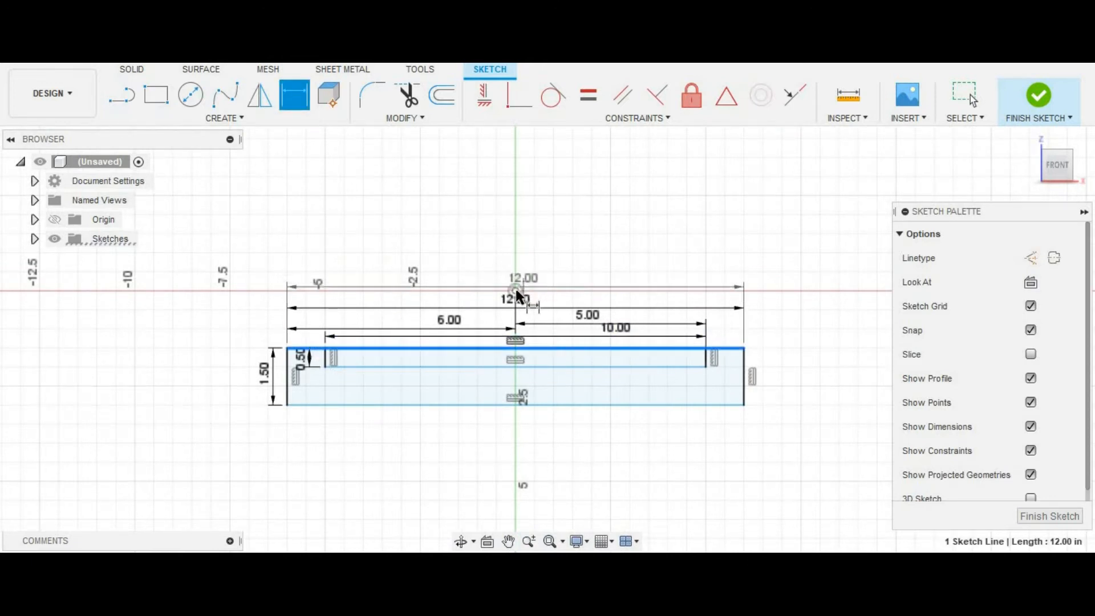
pyautogui.click(516, 289)
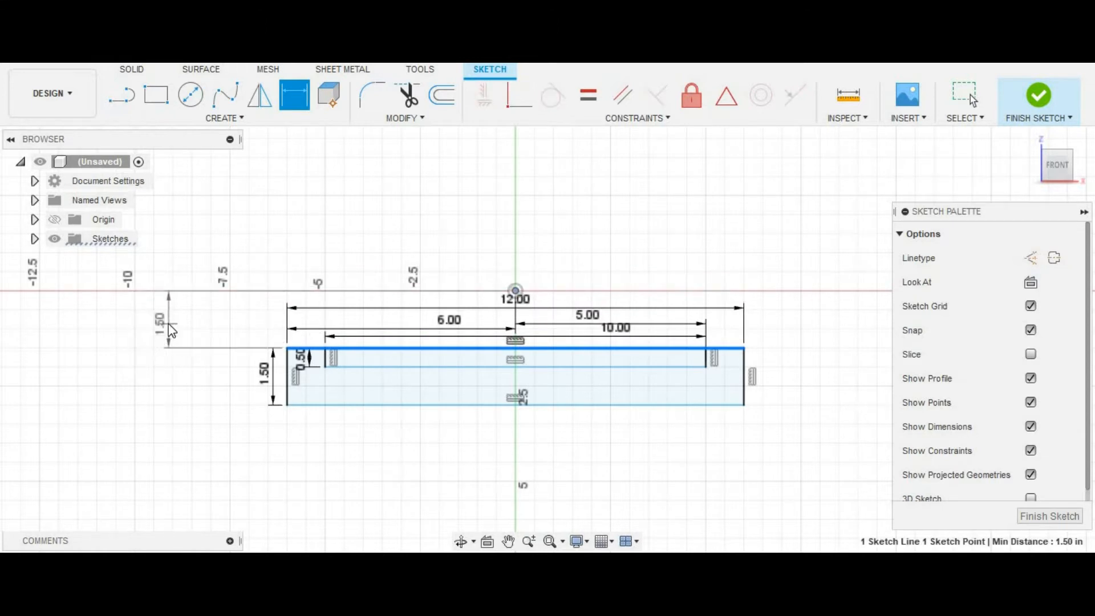
pyautogui.click(169, 323)
pyautogui.write('6')
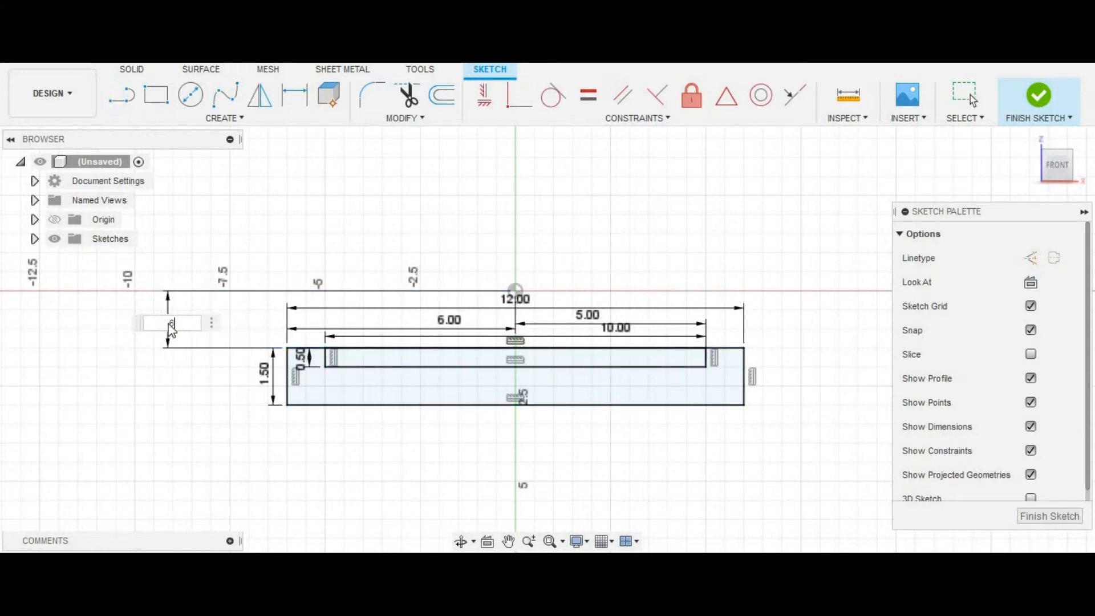
pyautogui.press('Return')
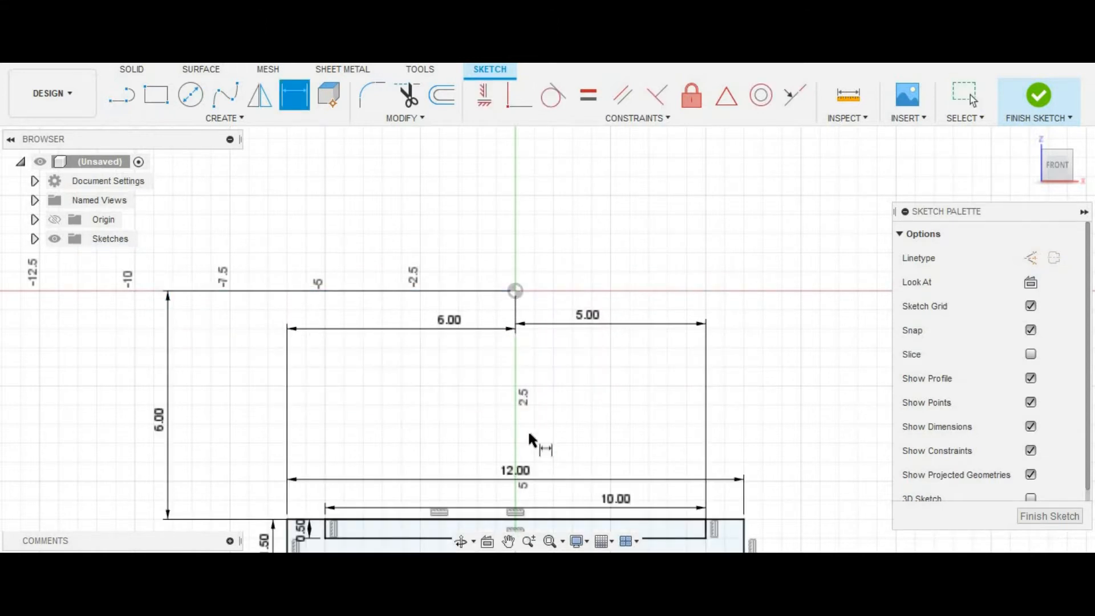
# Step: Set the vertical distance between the origin and the outer rectangle's upper edge to 7.8 in
pyautogui.click(529, 541)
pyautogui.moveTo(555, 467); pyautogui.dragTo(579, 391)
pyautogui.press('d')
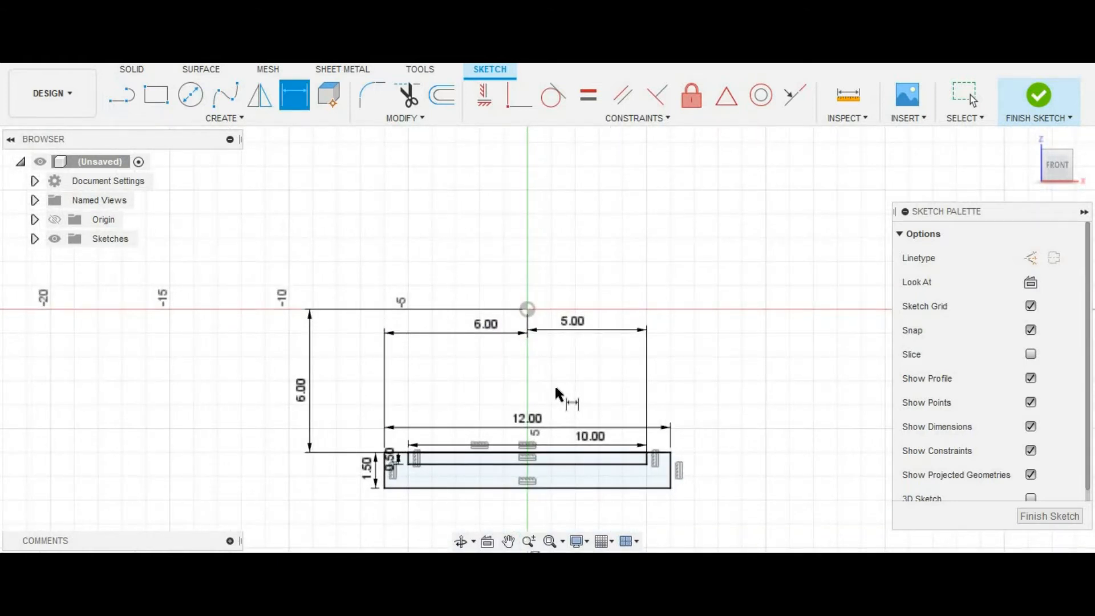
pyautogui.doubleClick(303, 396)
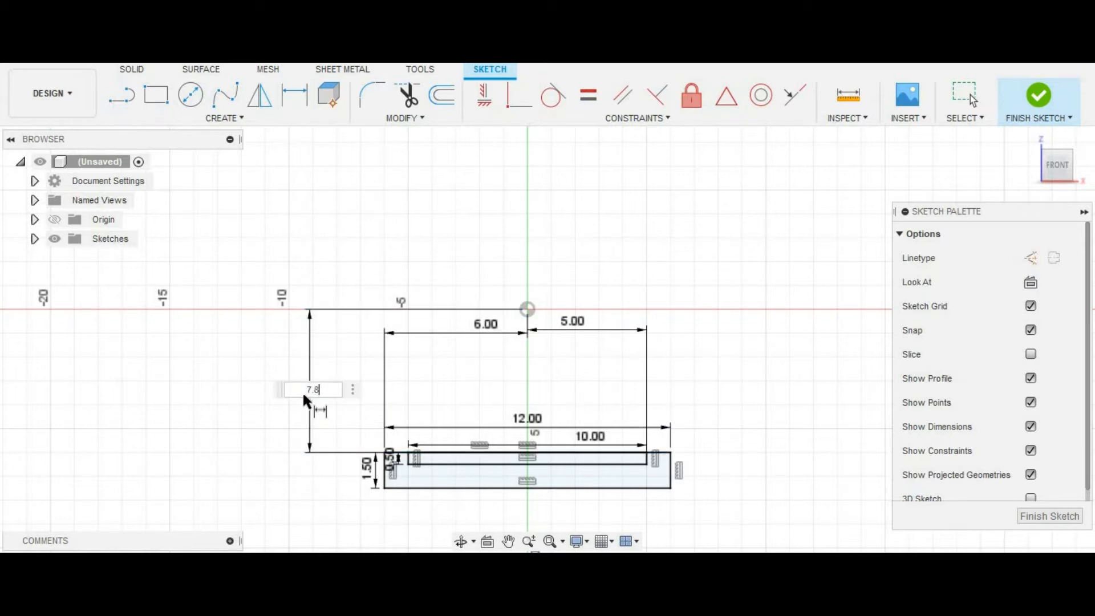
pyautogui.press('Return')
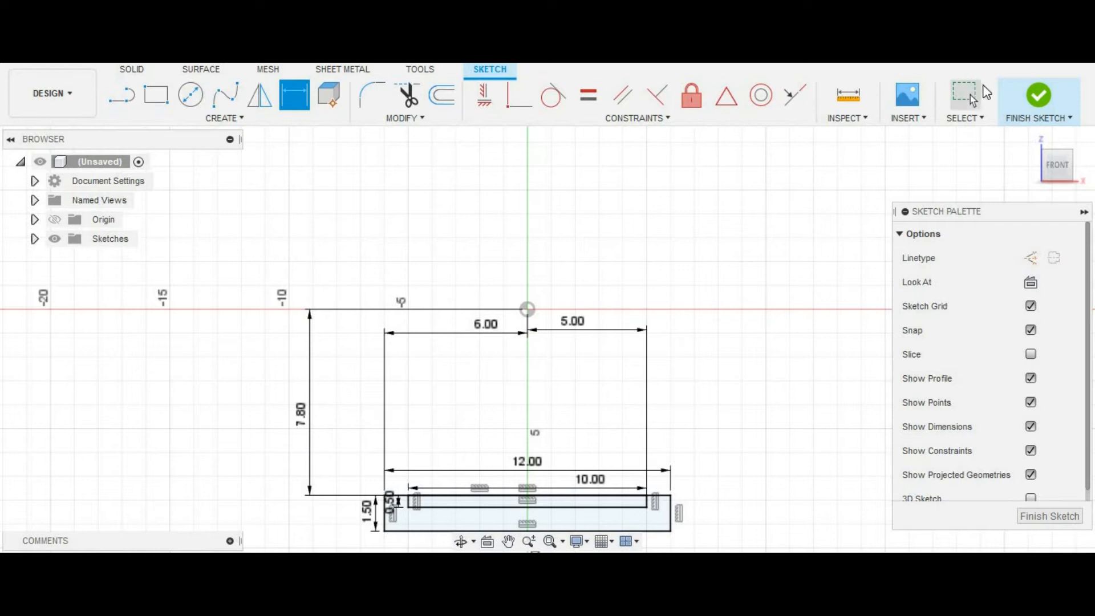
# Step: Finish the sketch and revolve the U-shaped profile 360 degrees around the X axis as a new body
pyautogui.click(1037, 94)
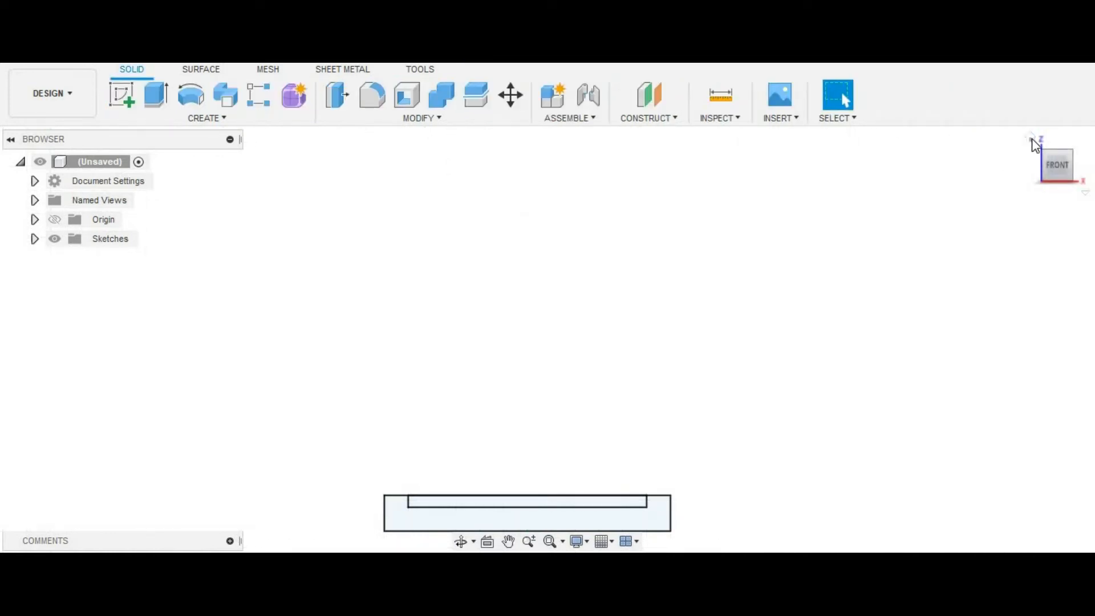
pyautogui.click(1031, 138)
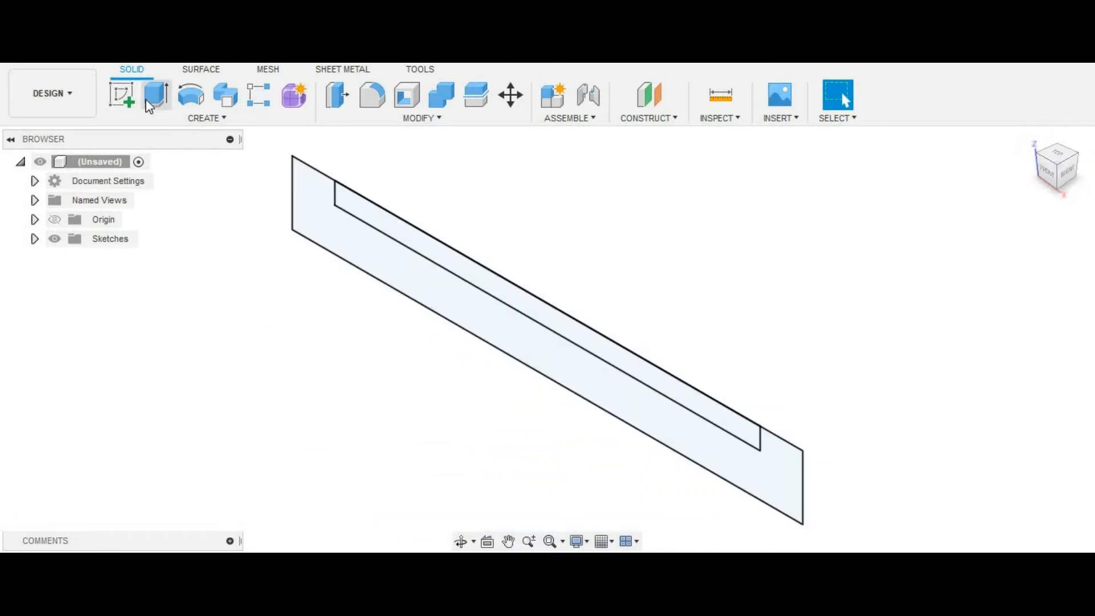
pyautogui.click(191, 95)
pyautogui.click(391, 283)
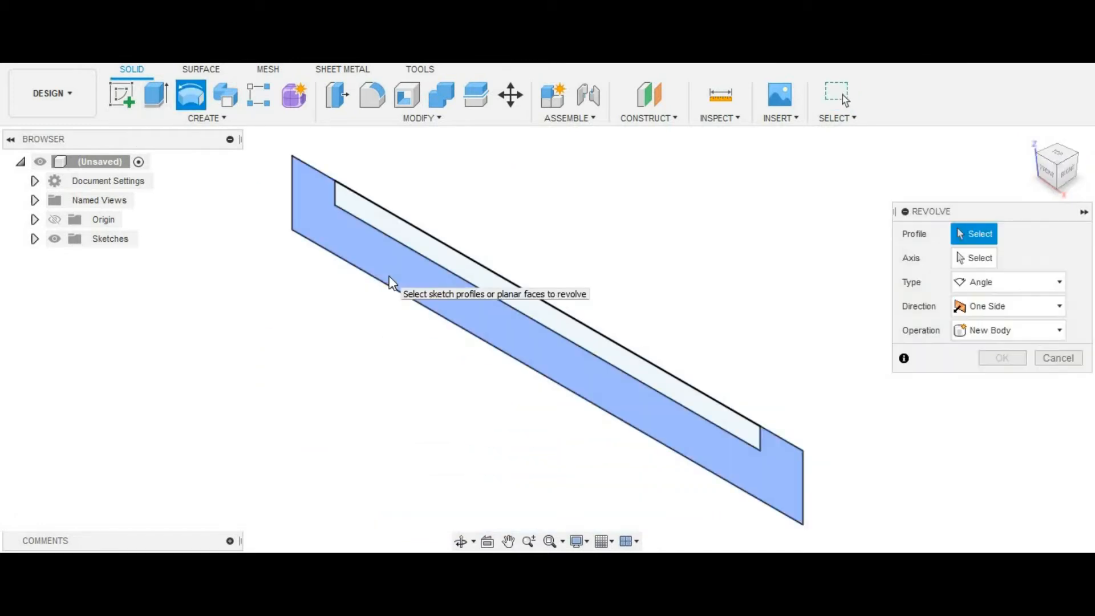
pyautogui.click(966, 257)
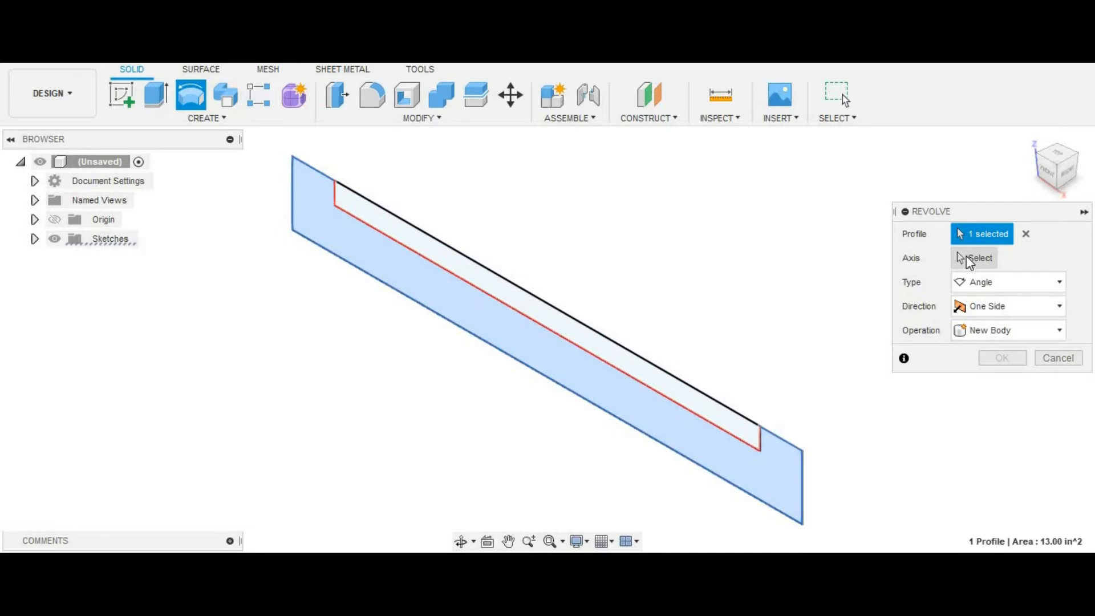
pyautogui.click(975, 261)
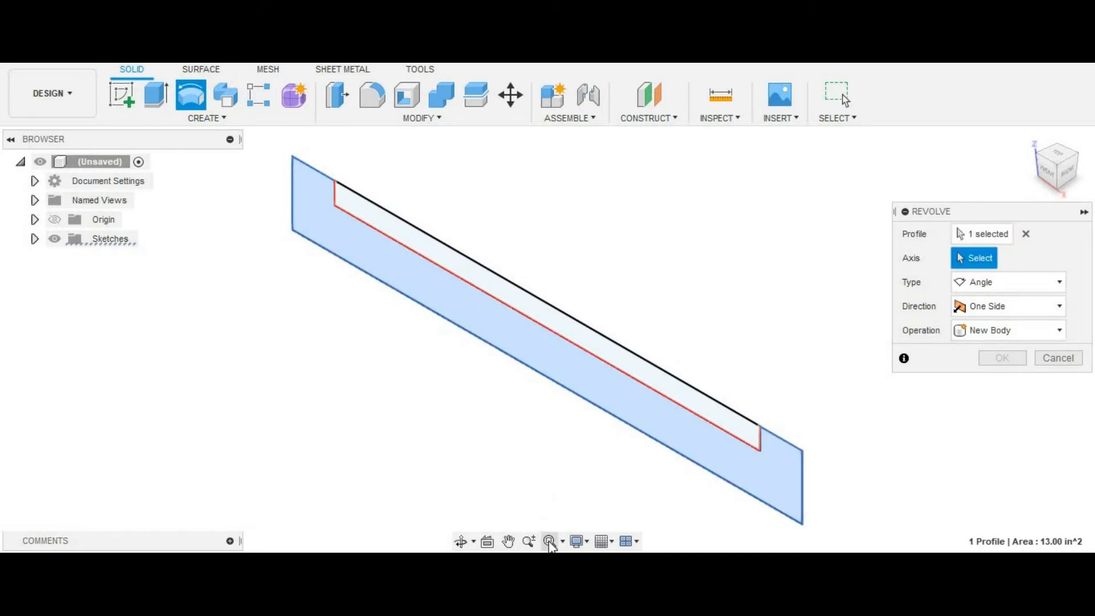
pyautogui.scroll(-3, 547, 545)
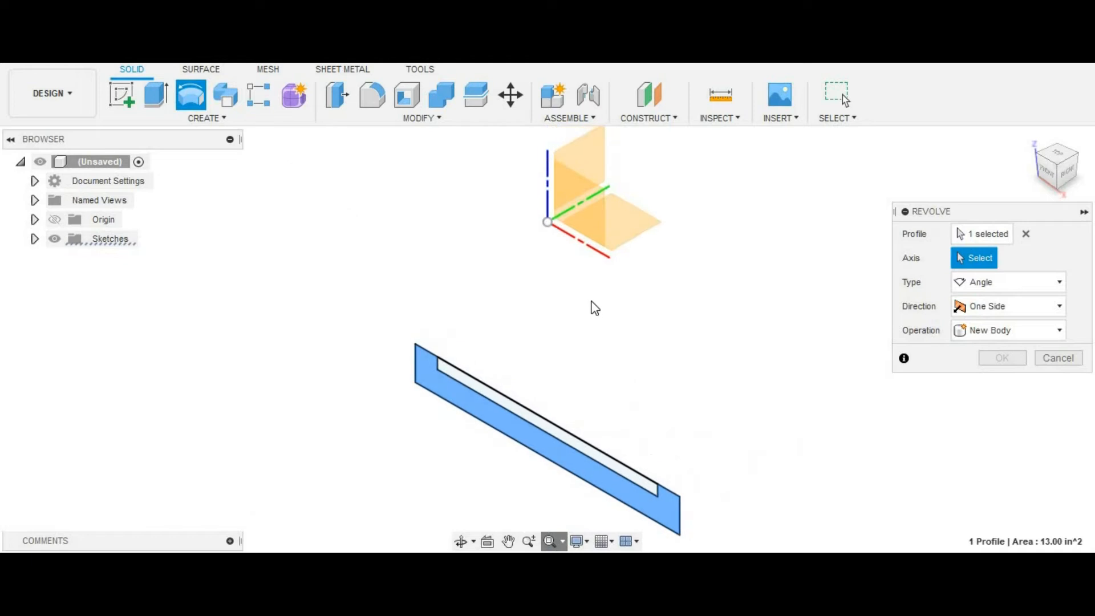
pyautogui.click(606, 259)
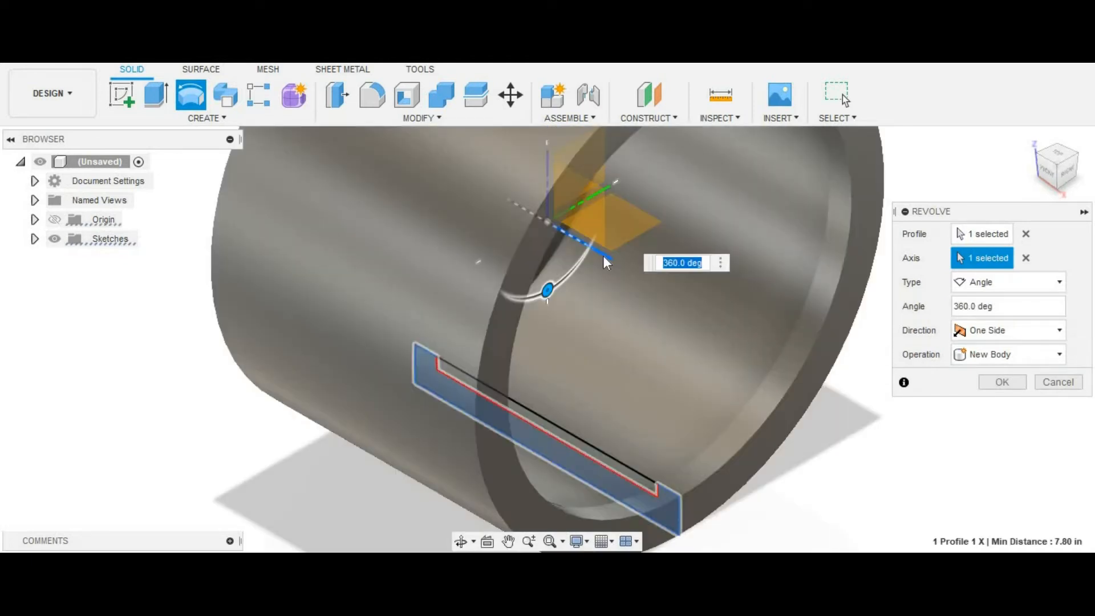
pyautogui.press('Return')
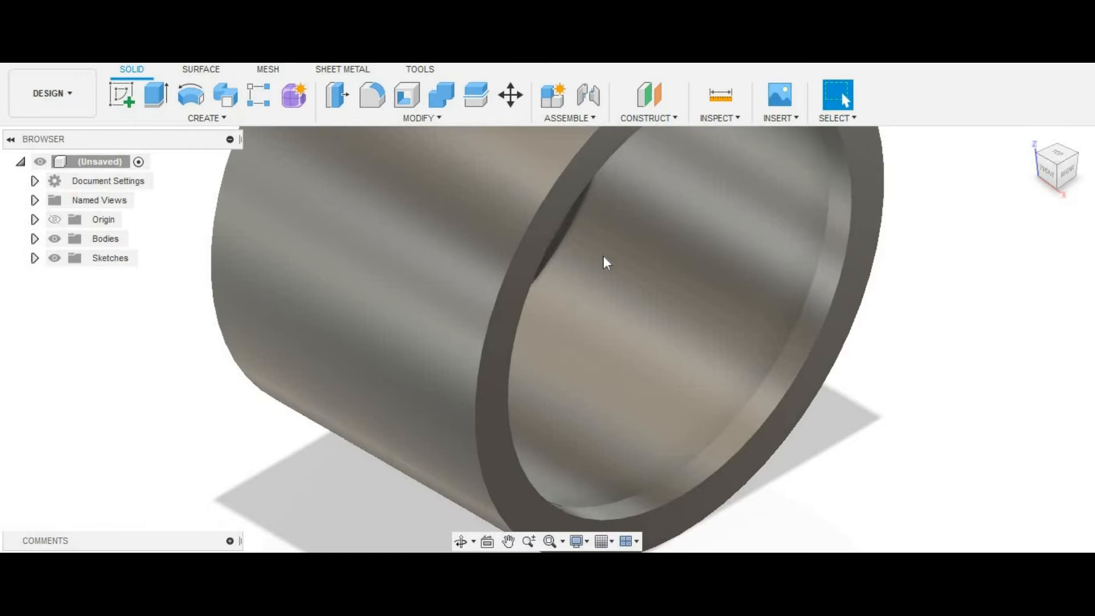
# Step: Create a construction plane offset 12 in above the XY plane
pyautogui.click(530, 542)
pyautogui.moveTo(805, 439); pyautogui.dragTo(804, 418)
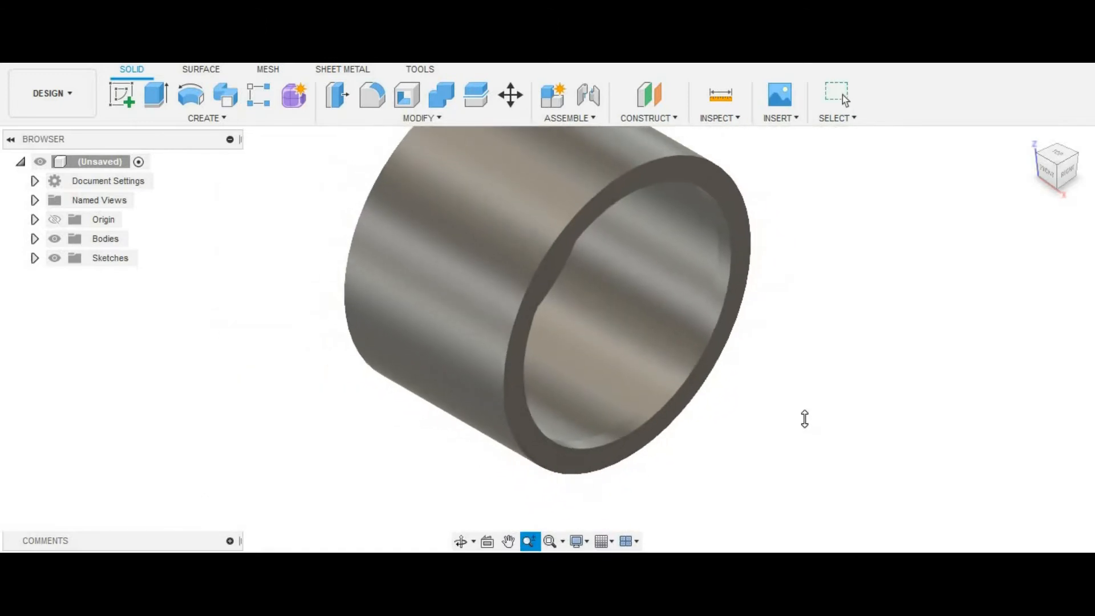
pyautogui.moveTo(689, 366); pyautogui.dragTo(675, 431)
pyautogui.press('Escape')
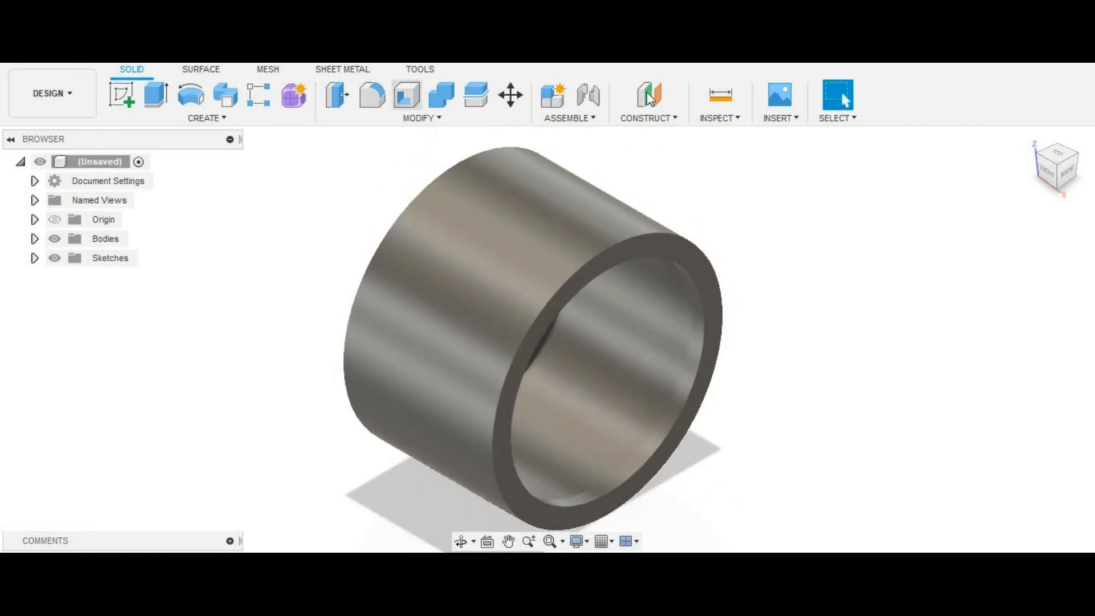
pyautogui.click(653, 94)
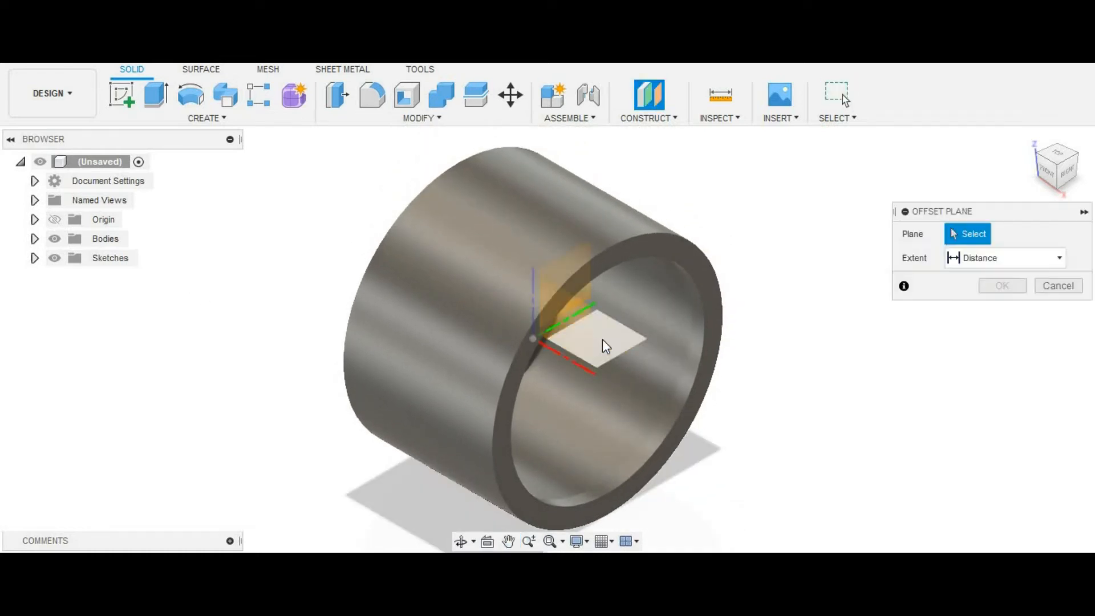
pyautogui.click(600, 336)
pyautogui.moveTo(545, 328); pyautogui.dragTo(576, 179)
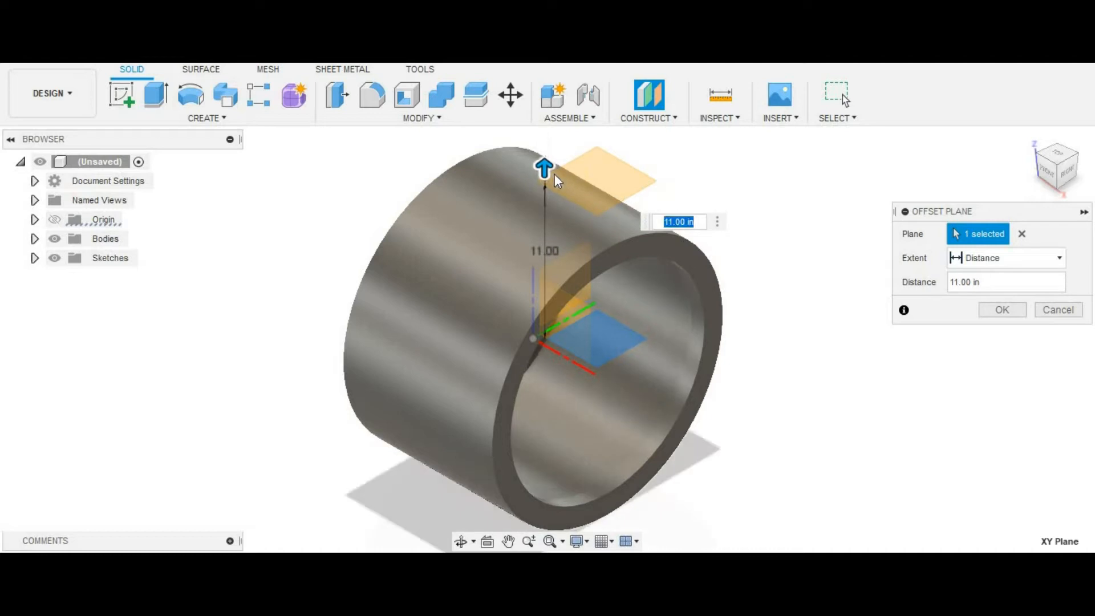
pyautogui.moveTo(546, 166); pyautogui.dragTo(544, 153)
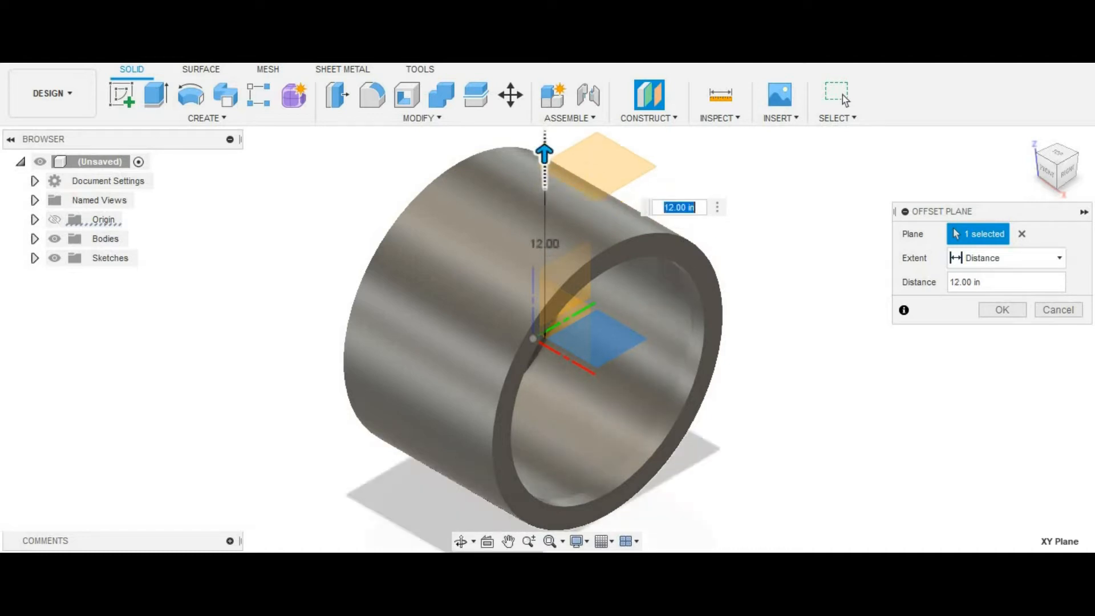
pyautogui.click(1002, 310)
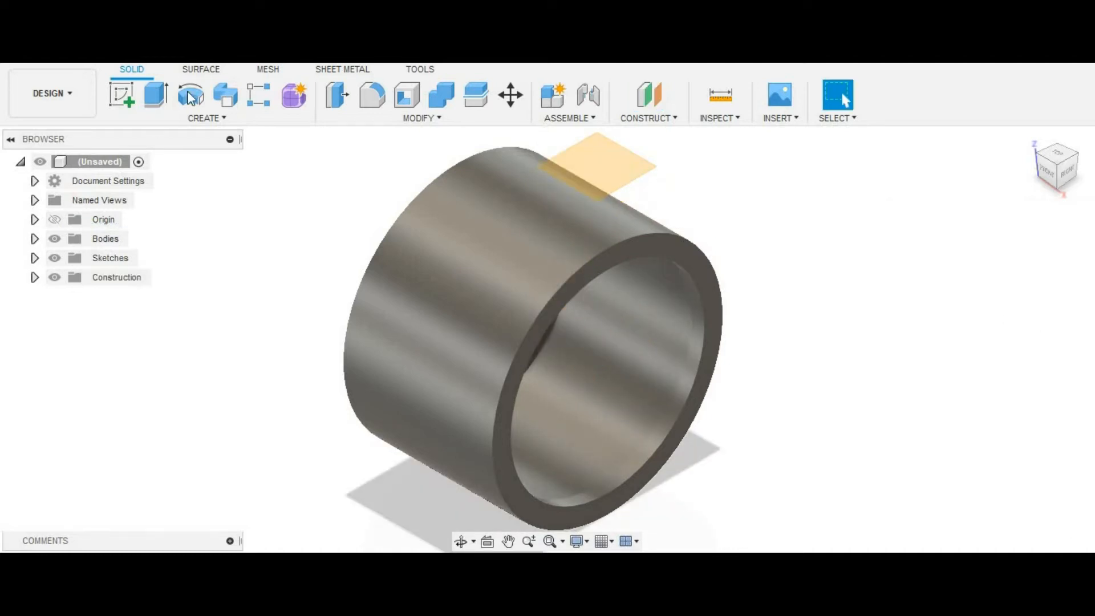
# Step: Start a sketch on the offset plane and project the ring's outer cylindrical face into it with the projection link on
pyautogui.click(121, 94)
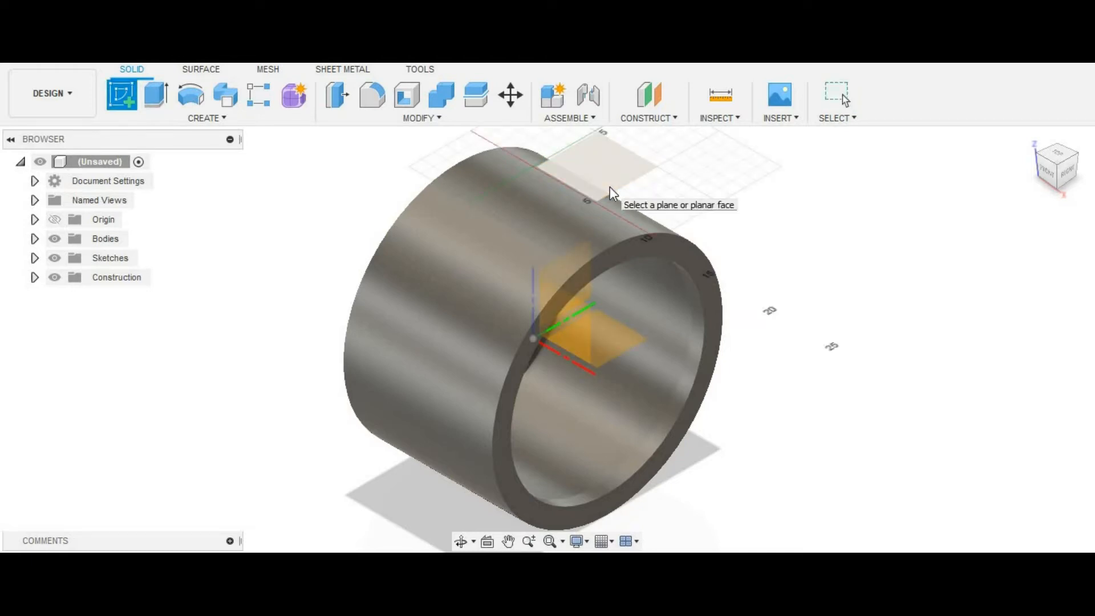
pyautogui.click(610, 187)
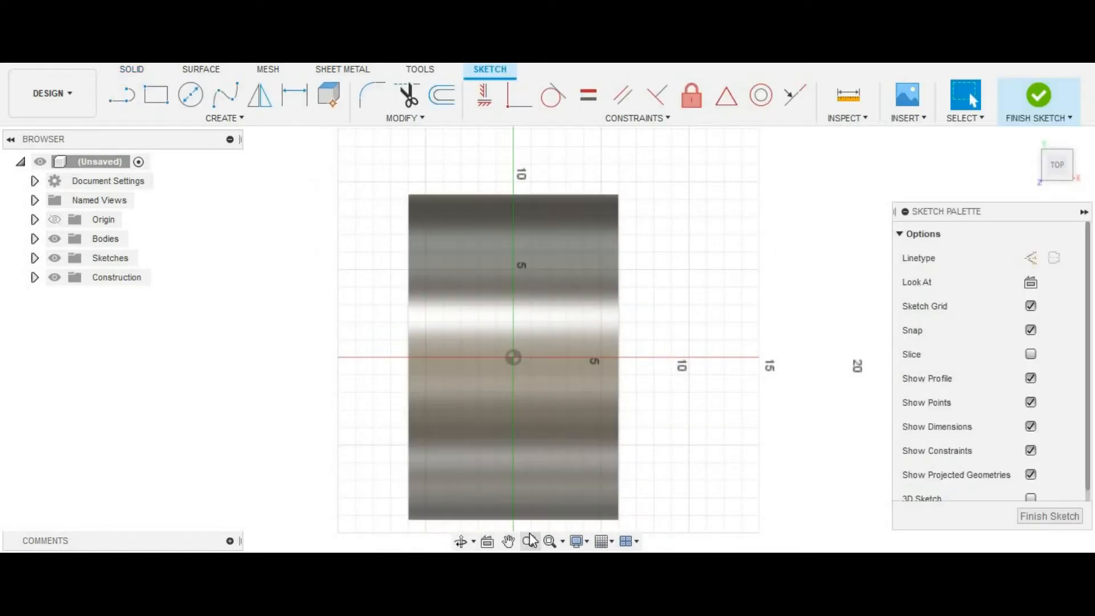
pyautogui.click(239, 122)
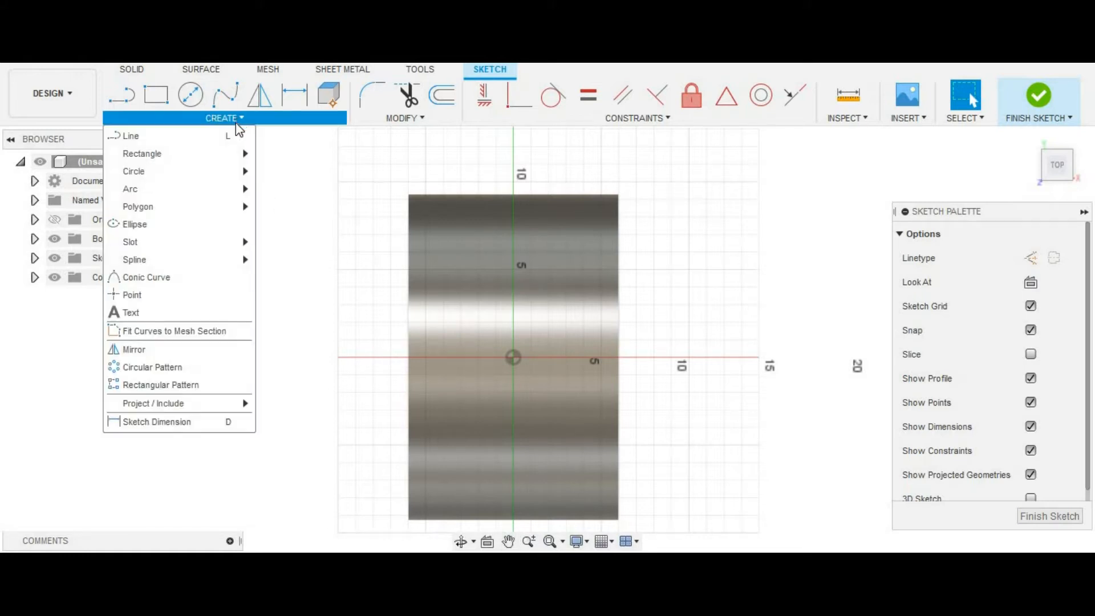
pyautogui.moveTo(172, 407)
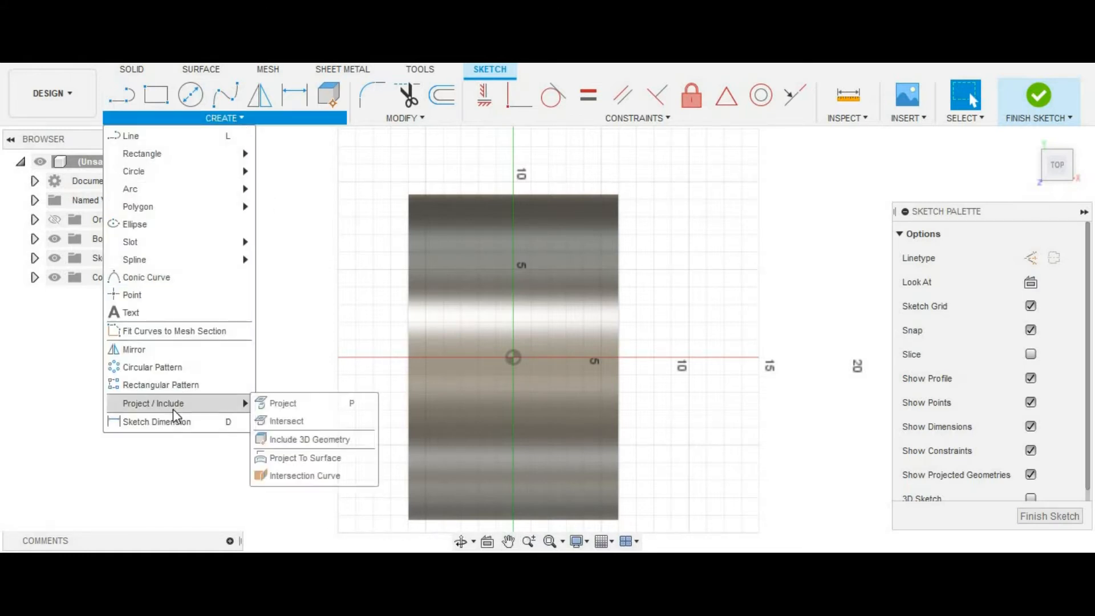
pyautogui.click(271, 407)
pyautogui.click(448, 406)
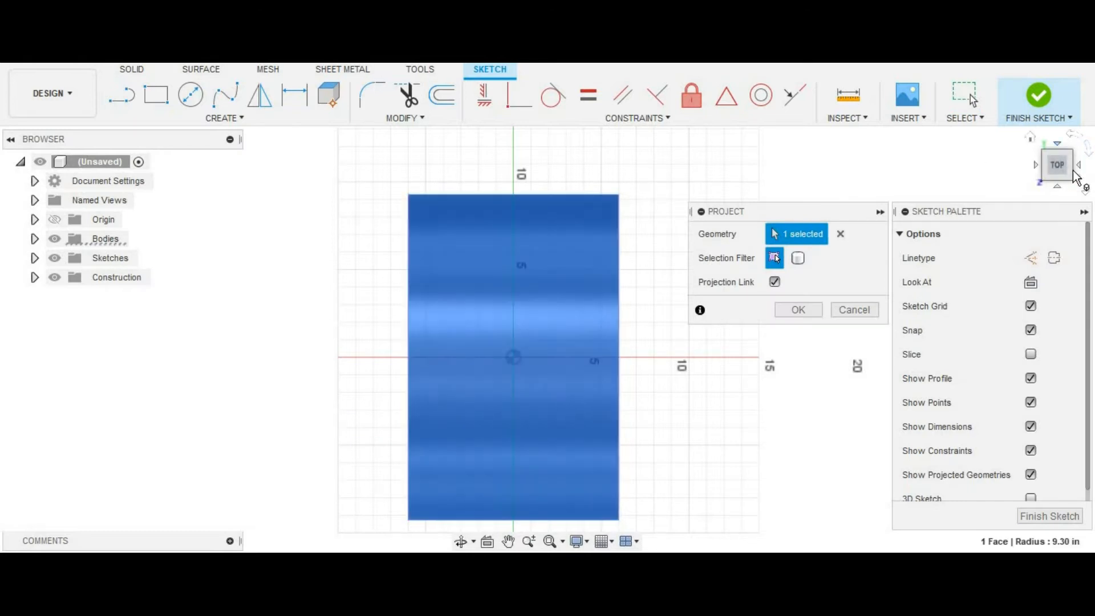
pyautogui.click(1067, 178)
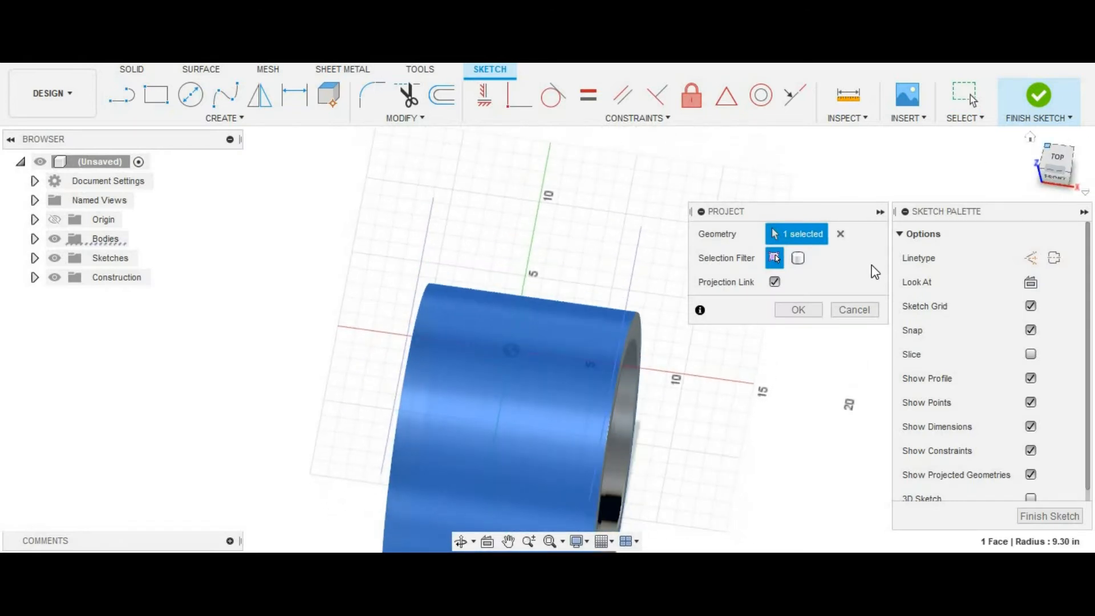
pyautogui.click(801, 309)
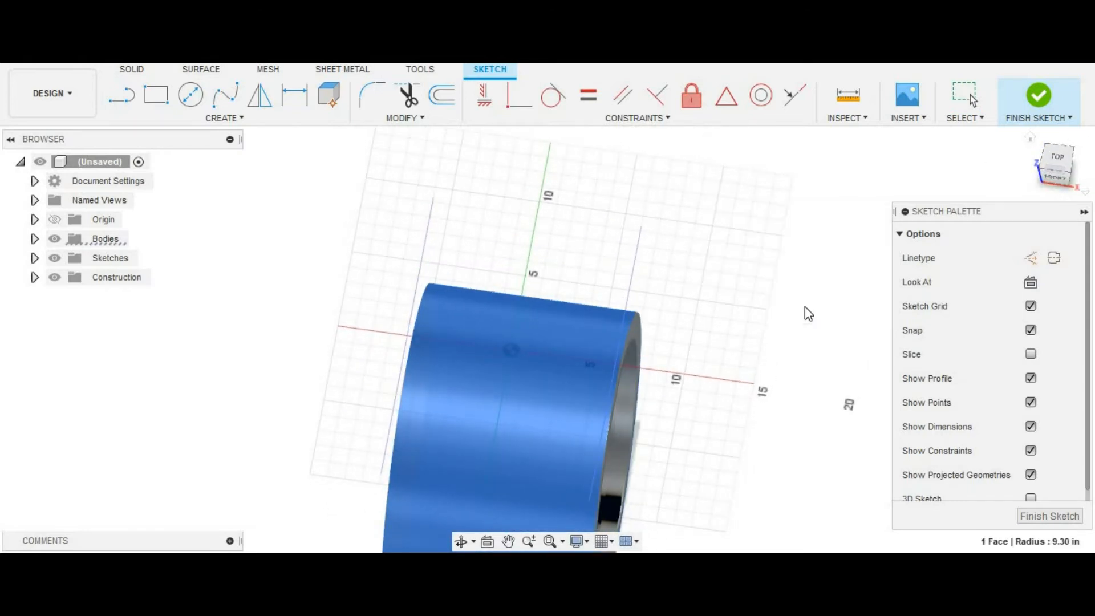
pyautogui.click(1057, 165)
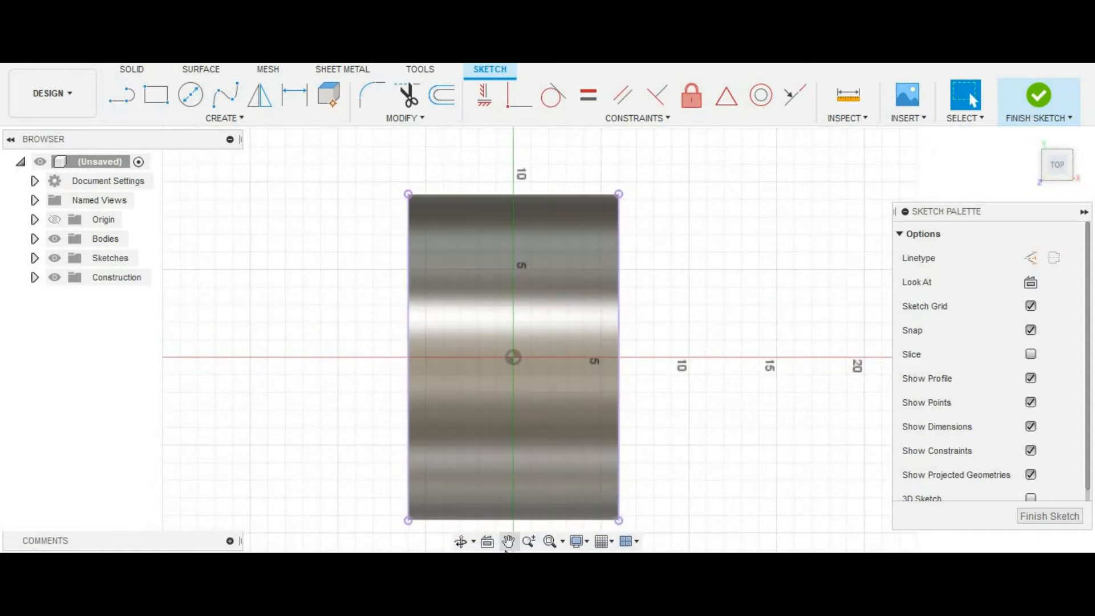
# Step: Sketch a rectangle 1 in wide and 0.5 in high near the ring's lower left corner
pyautogui.click(507, 541)
pyautogui.moveTo(574, 419); pyautogui.dragTo(595, 336)
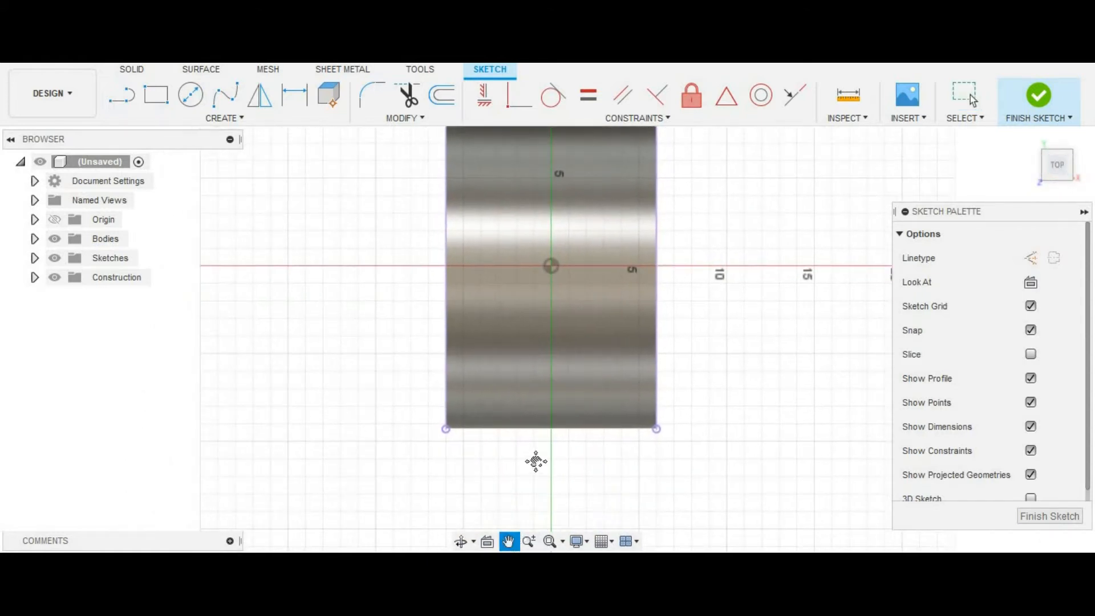
pyautogui.click(511, 530)
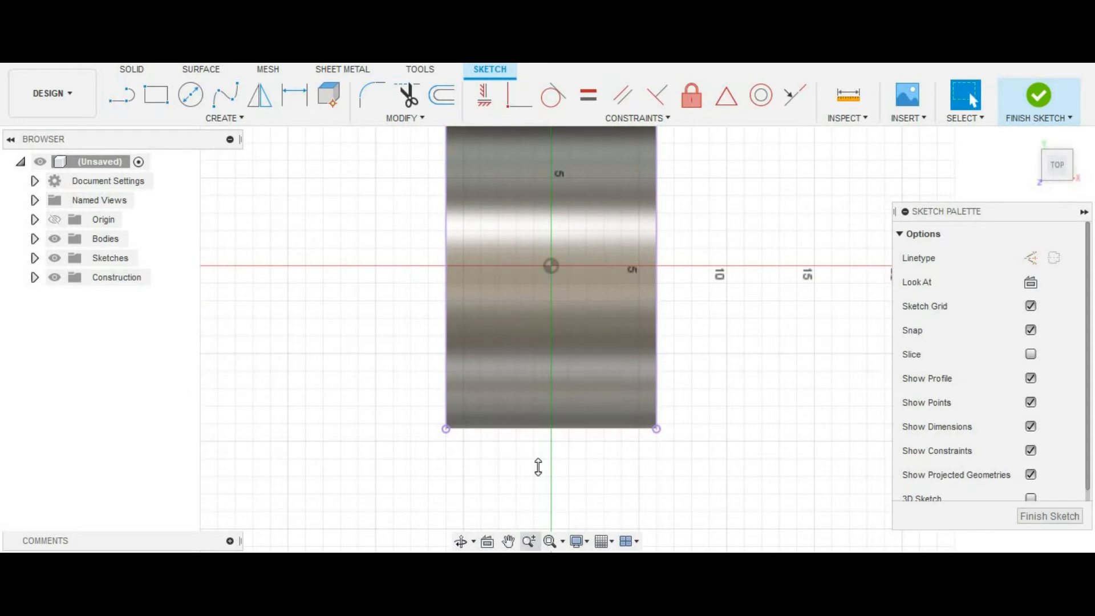
pyautogui.moveTo(543, 443); pyautogui.dragTo(531, 491)
pyautogui.click(517, 542)
pyautogui.moveTo(513, 449); pyautogui.dragTo(564, 372)
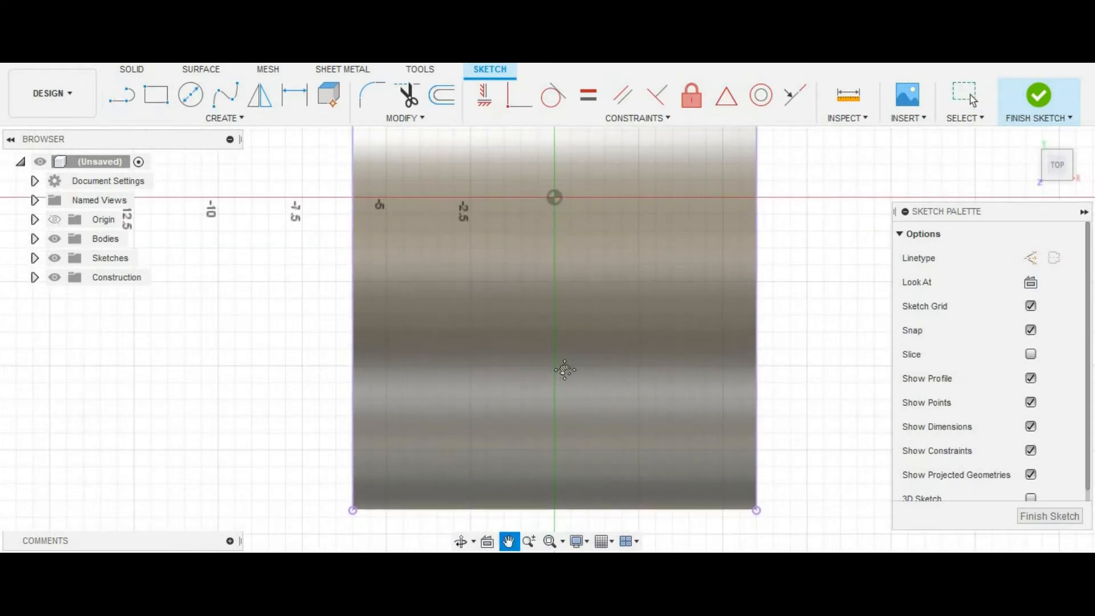
pyautogui.press('Escape')
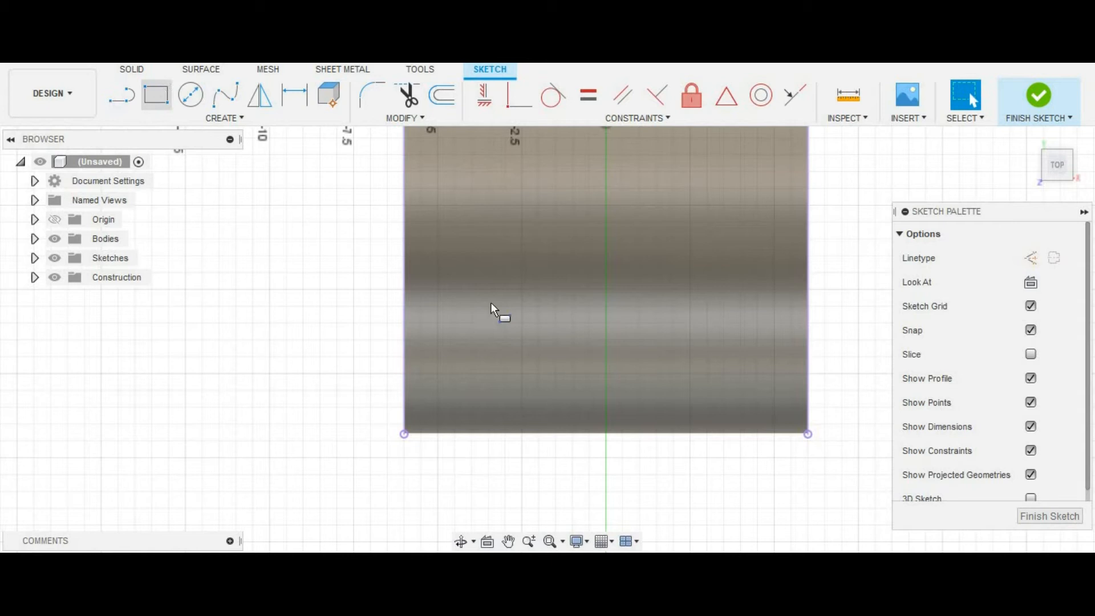
pyautogui.press('r')
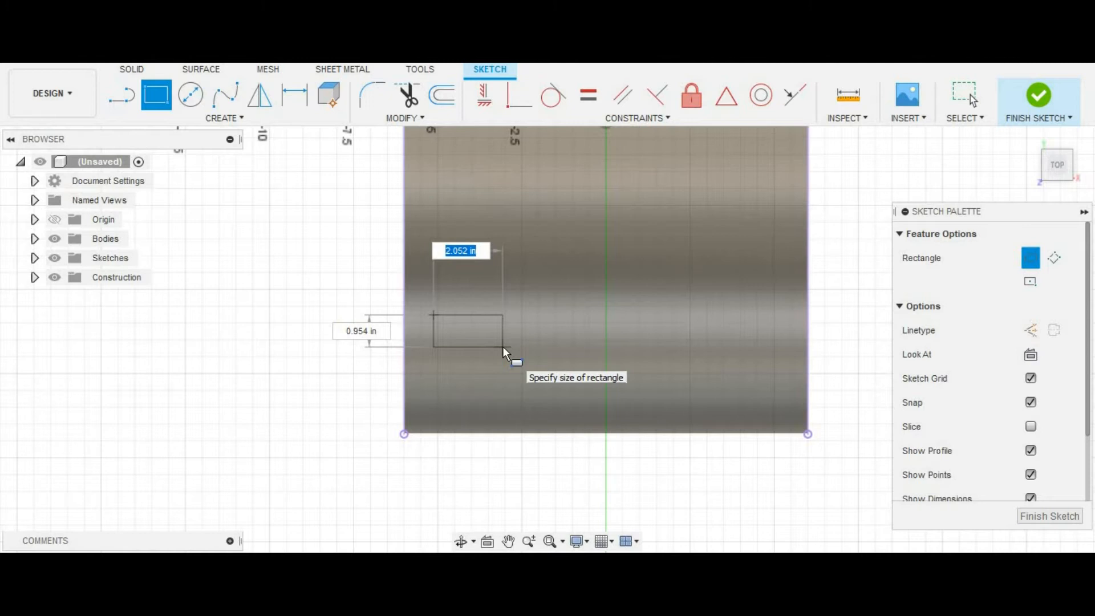
pyautogui.write('1')
pyautogui.press('Tab')
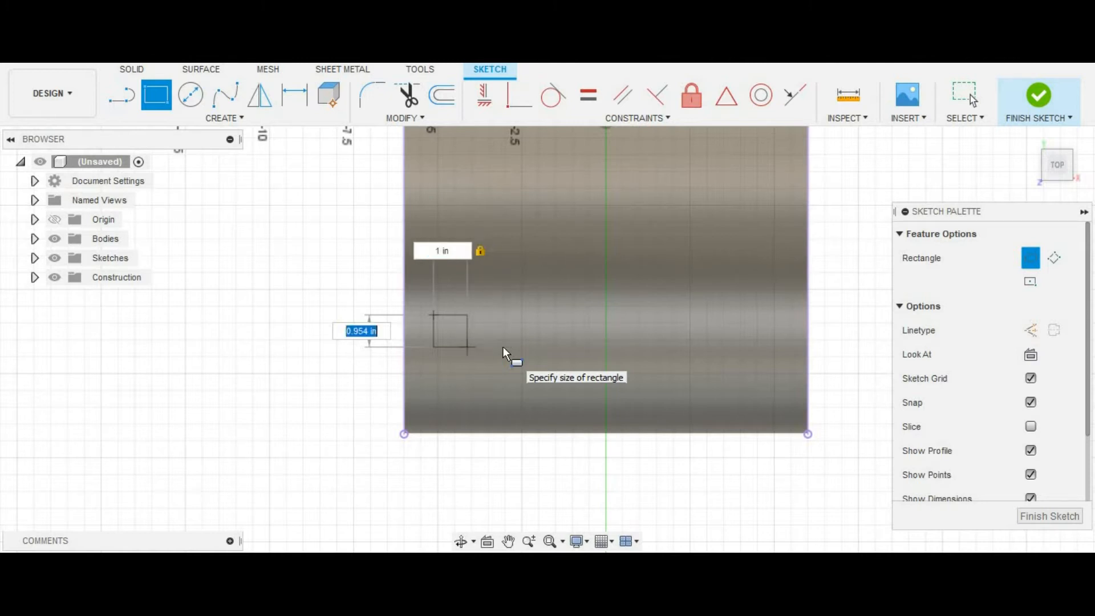
pyautogui.write('.5')
pyautogui.press('Tab')
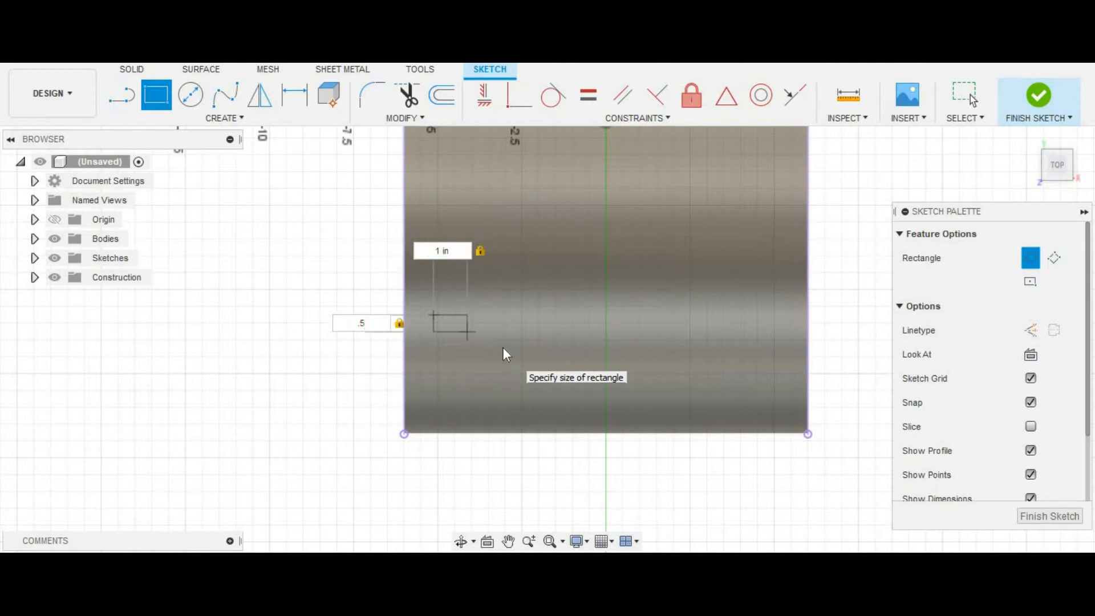
pyautogui.press('Return')
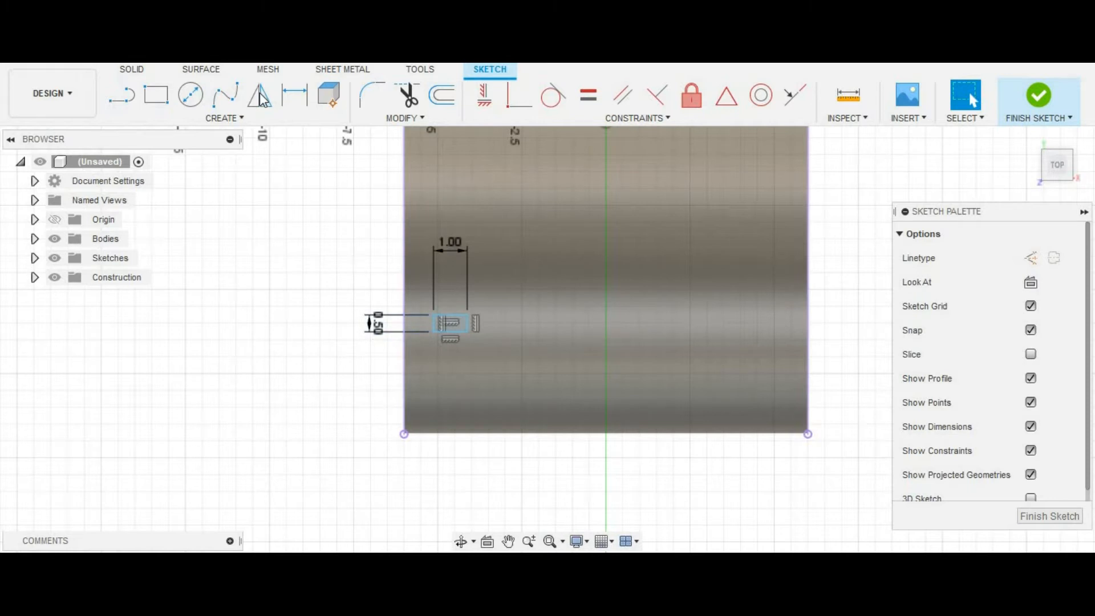
# Step: Dimension the vertical distance from the rectangle's upper edge to the origin as 8 in
pyautogui.click(294, 95)
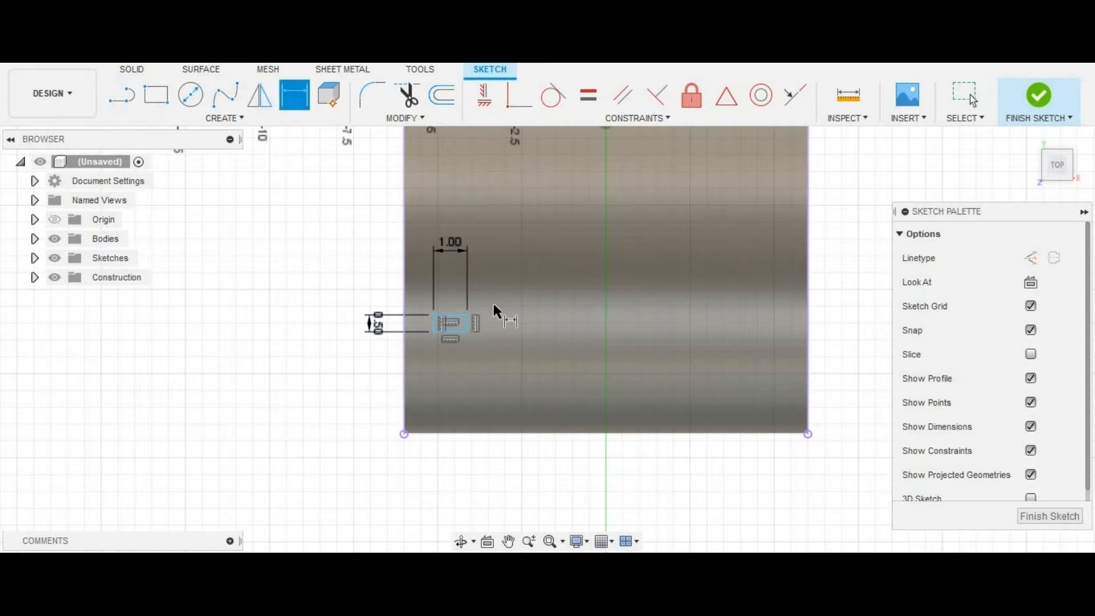
pyautogui.click(450, 323)
pyautogui.moveTo(529, 344)
pyautogui.mouseDown()
pyautogui.moveTo(530, 440)
pyautogui.moveTo(532, 386)
pyautogui.mouseUp()
pyautogui.press('Escape')
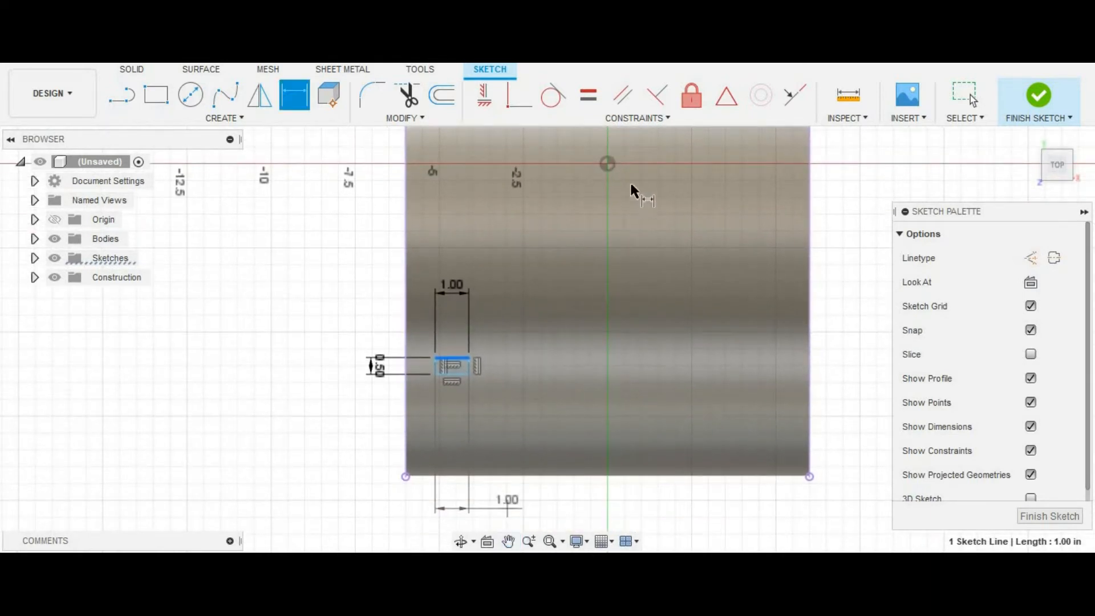
pyautogui.click(607, 163)
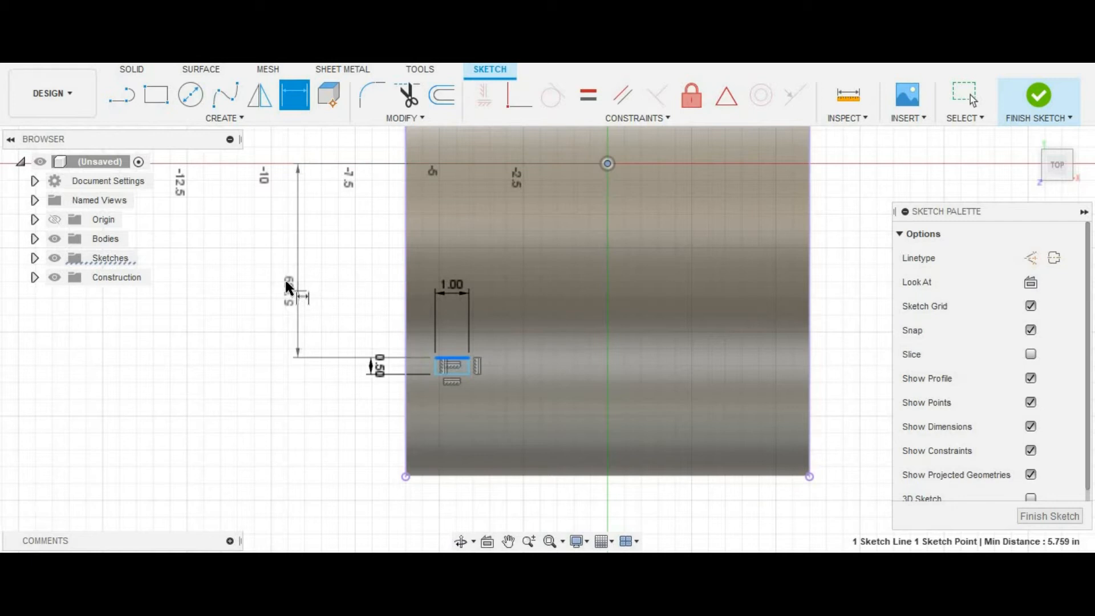
pyautogui.click(286, 282)
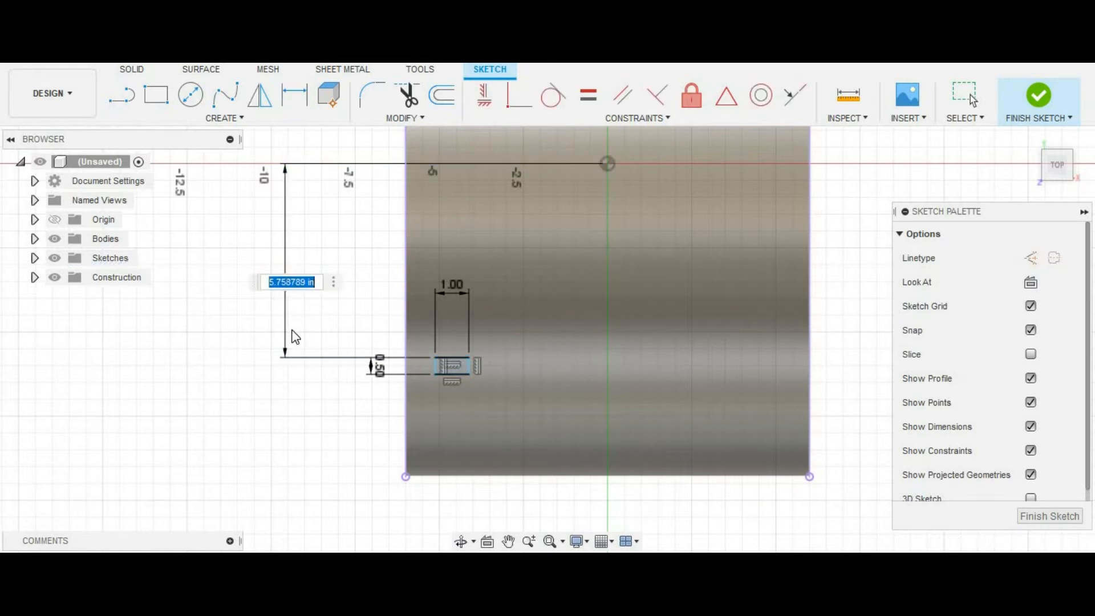
pyautogui.write('8')
pyautogui.press('Return')
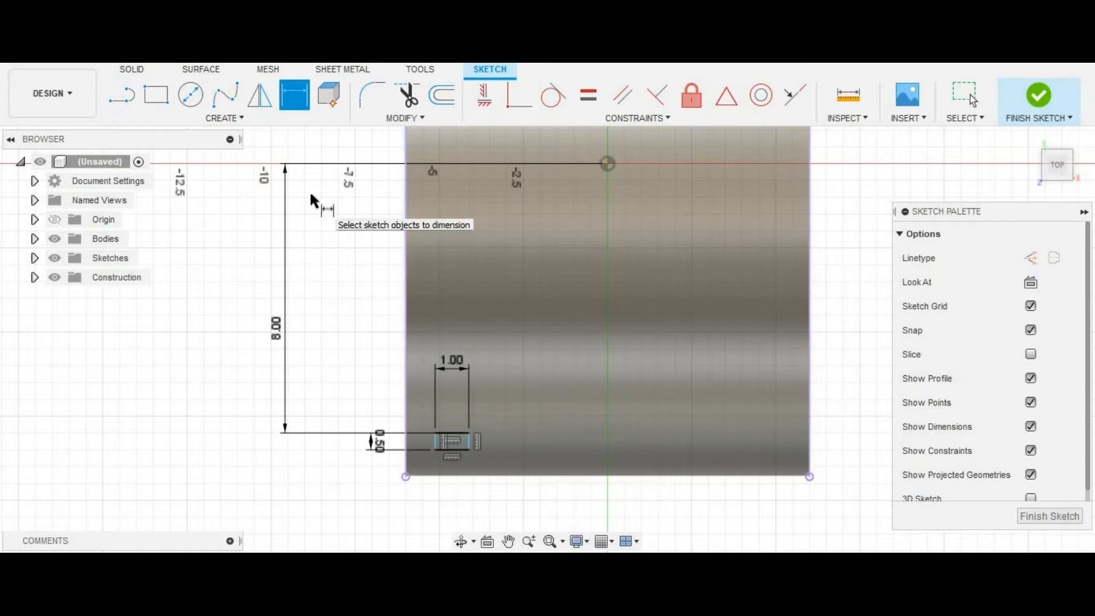
# Step: Make the rectangle's left edge collinear with the projected left edge of the ring
pyautogui.click(794, 96)
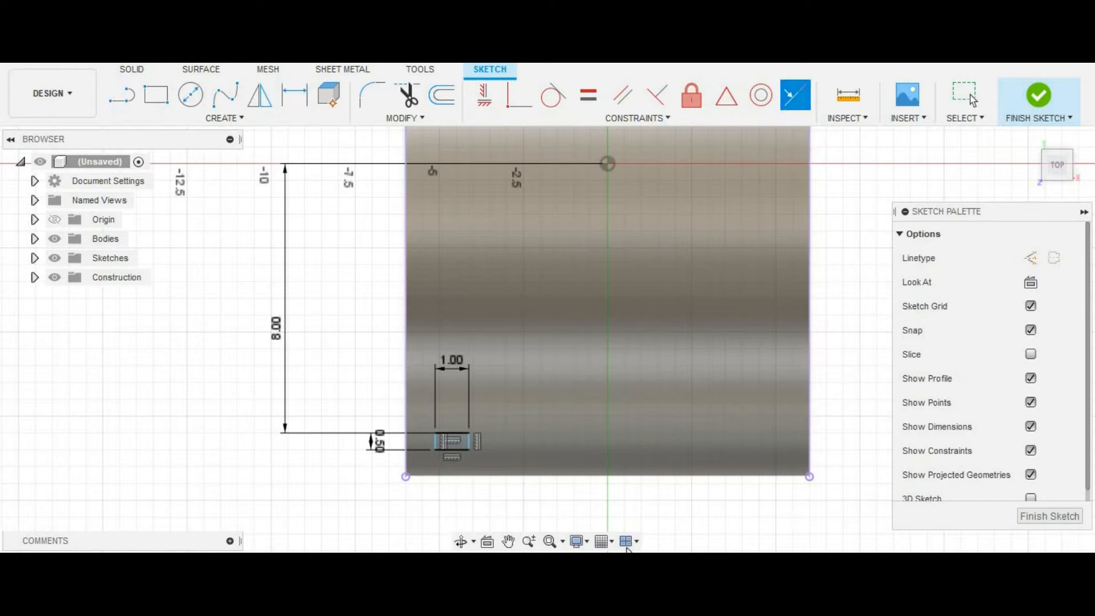
pyautogui.click(437, 446)
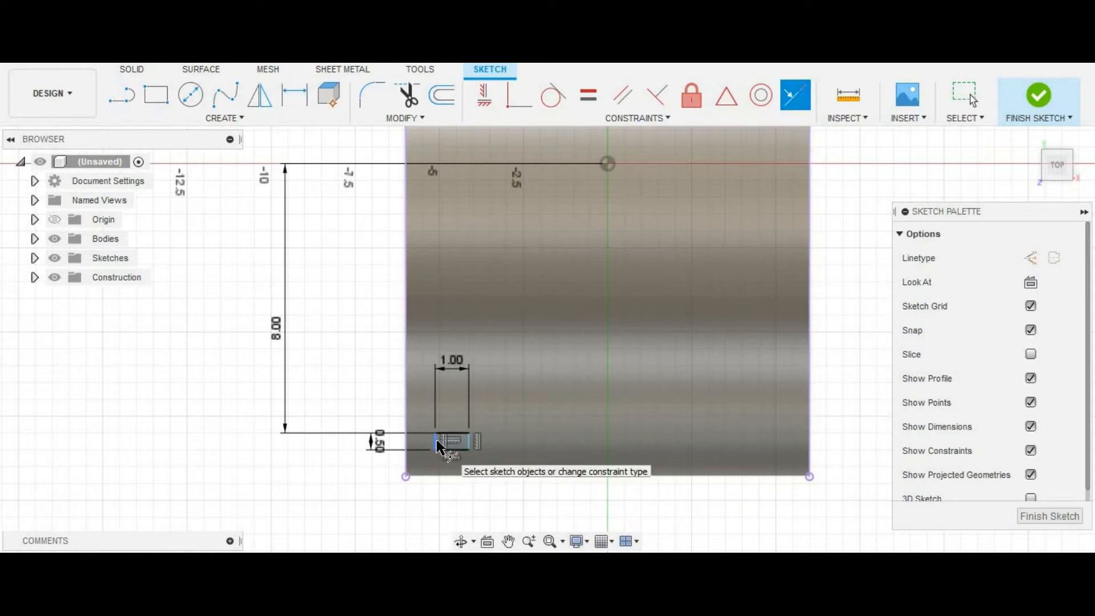
pyautogui.click(406, 448)
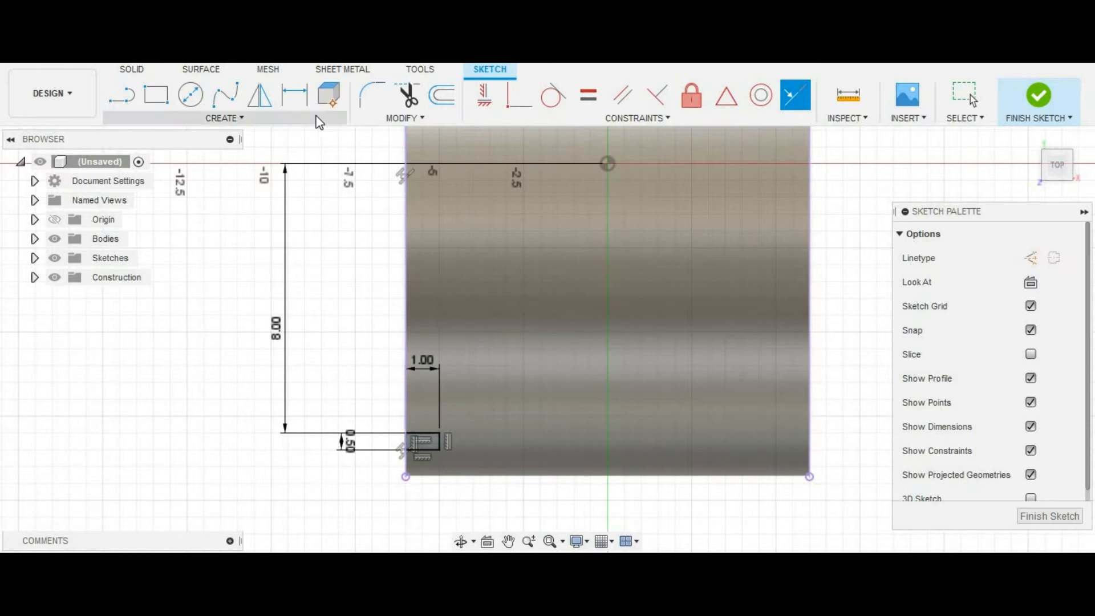
# Step: Draw a 1 in horizontal line a short distance to the right of the rectangle
pyautogui.click(128, 97)
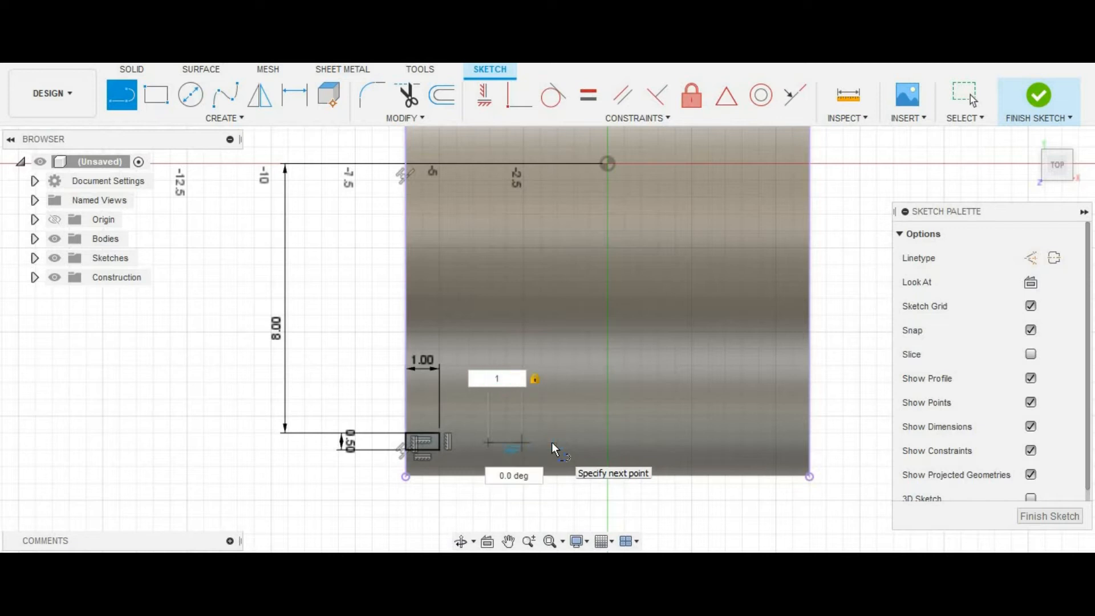
pyautogui.press('Return')
pyautogui.press('Escape')
# Step: Draw a 1 in line sloping down to the right from the right end of the horizontal line
pyautogui.click(122, 99)
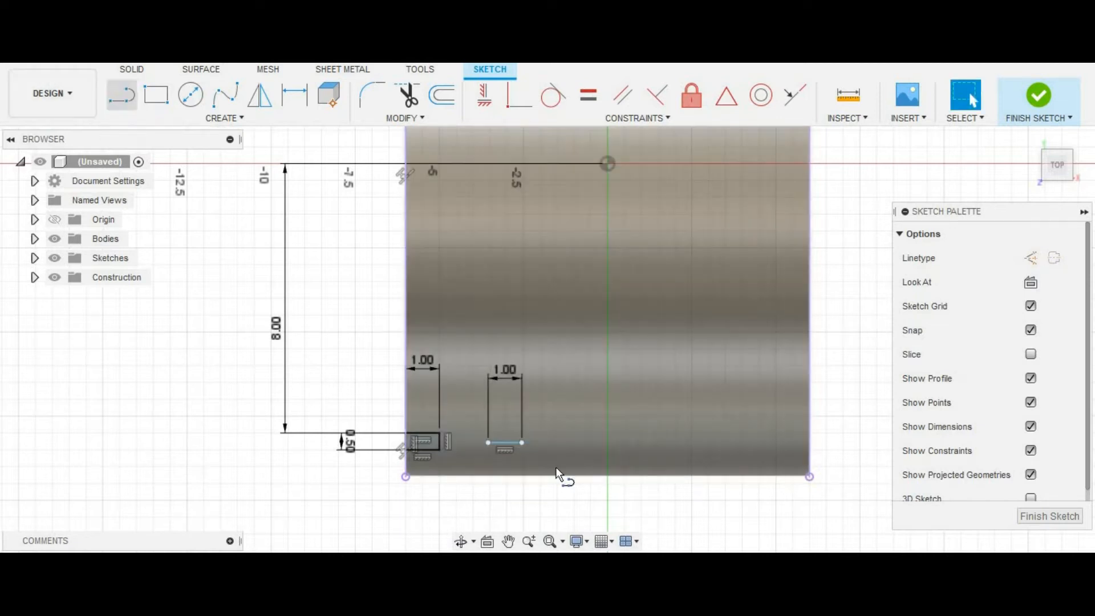
pyautogui.click(522, 442)
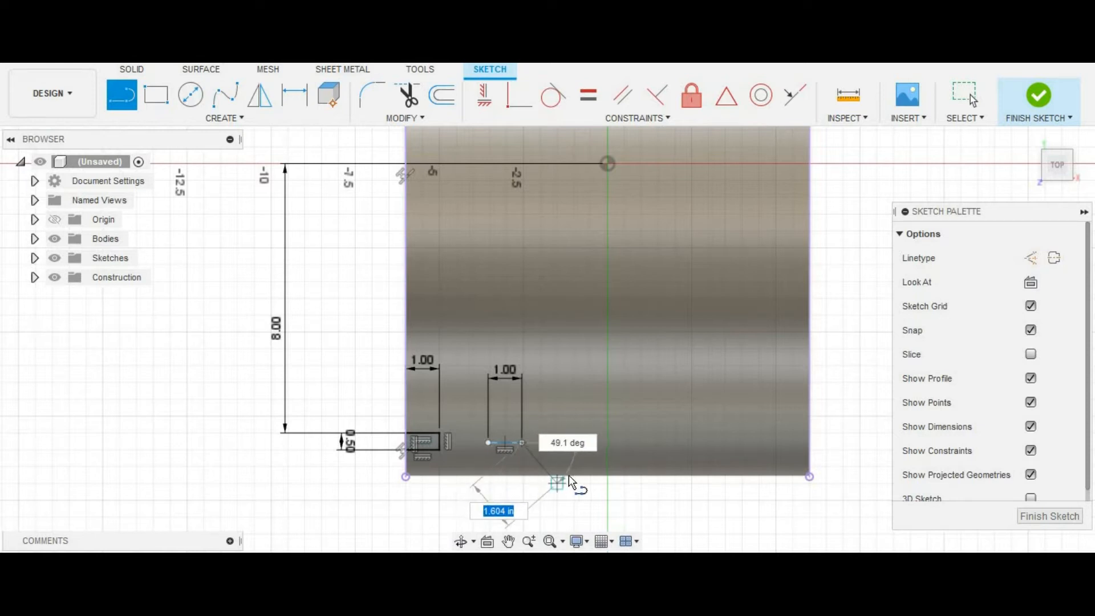
pyautogui.write('1')
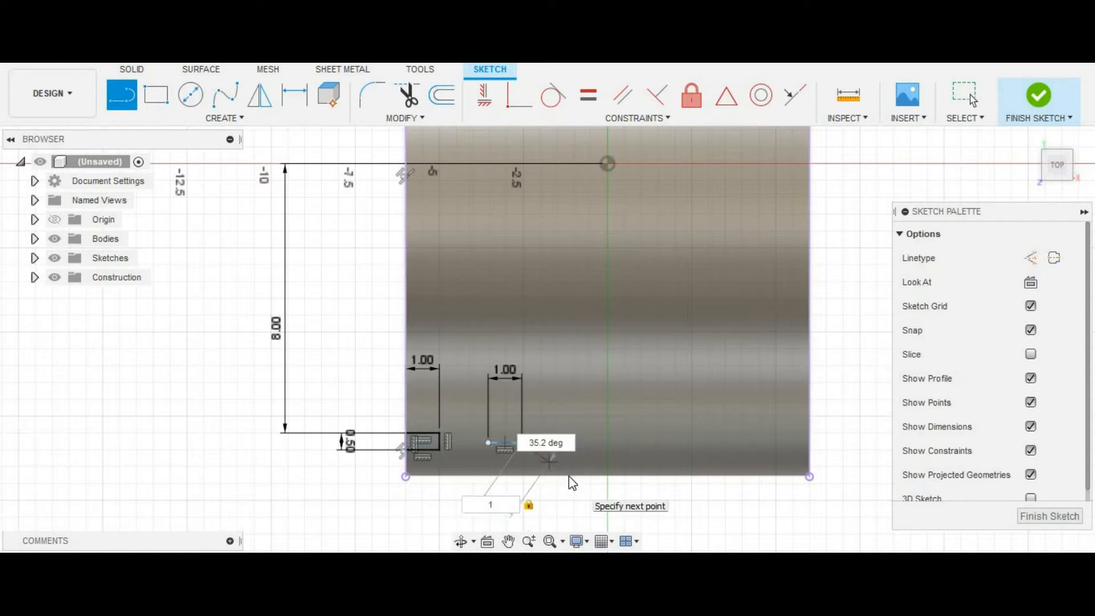
pyautogui.press('Return')
pyautogui.press('Escape')
# Step: Dimension the angle between the horizontal line and the sloping line as 135 degrees
pyautogui.click(295, 91)
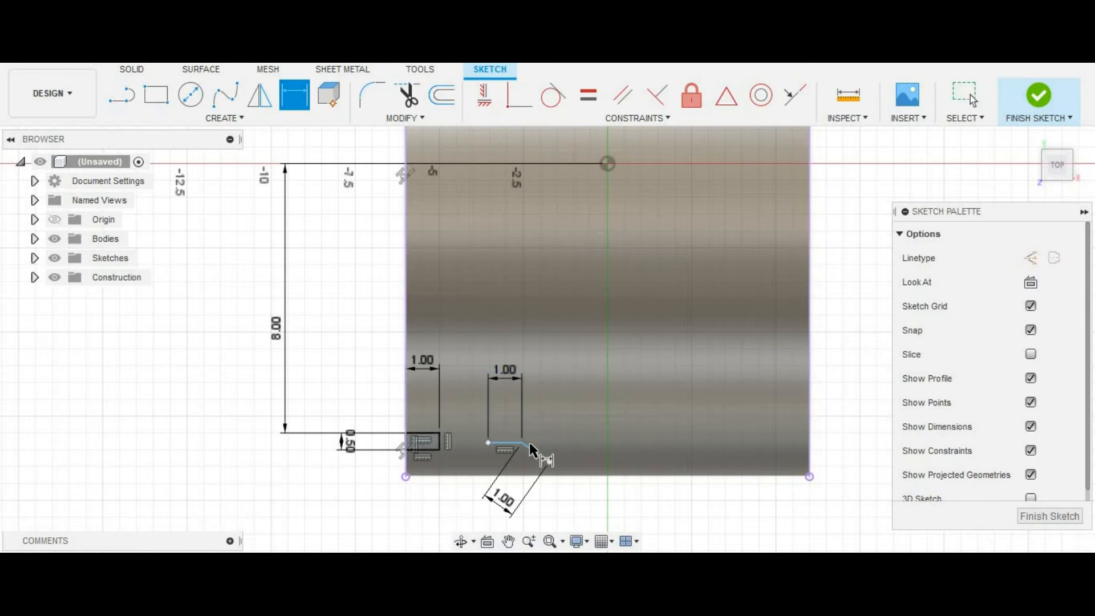
pyautogui.press('d')
pyautogui.click(507, 443)
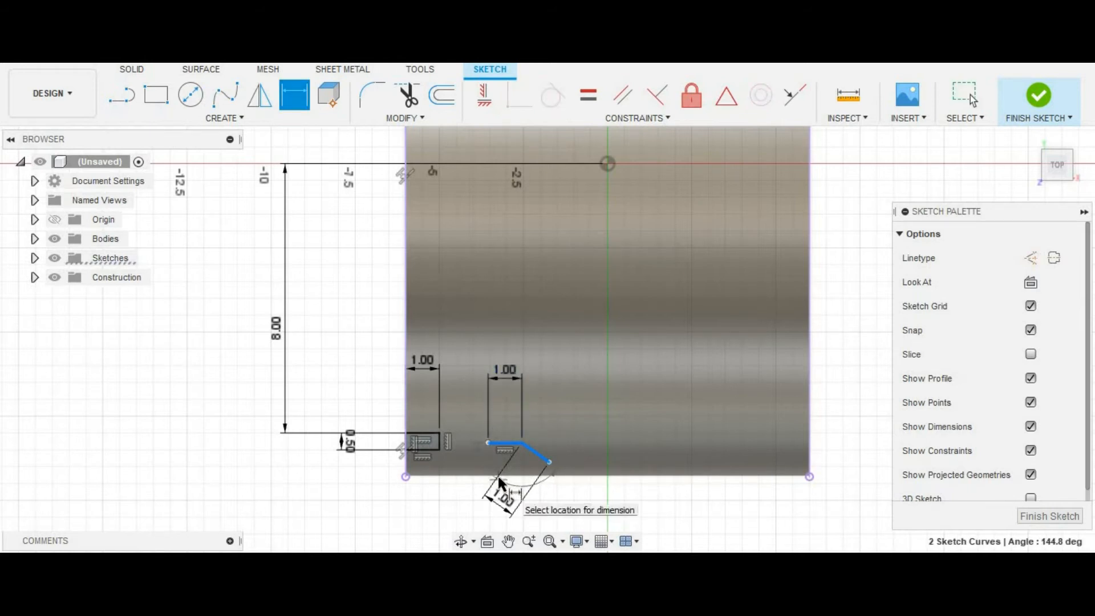
pyautogui.click(497, 483)
pyautogui.write('135')
pyautogui.press('Return')
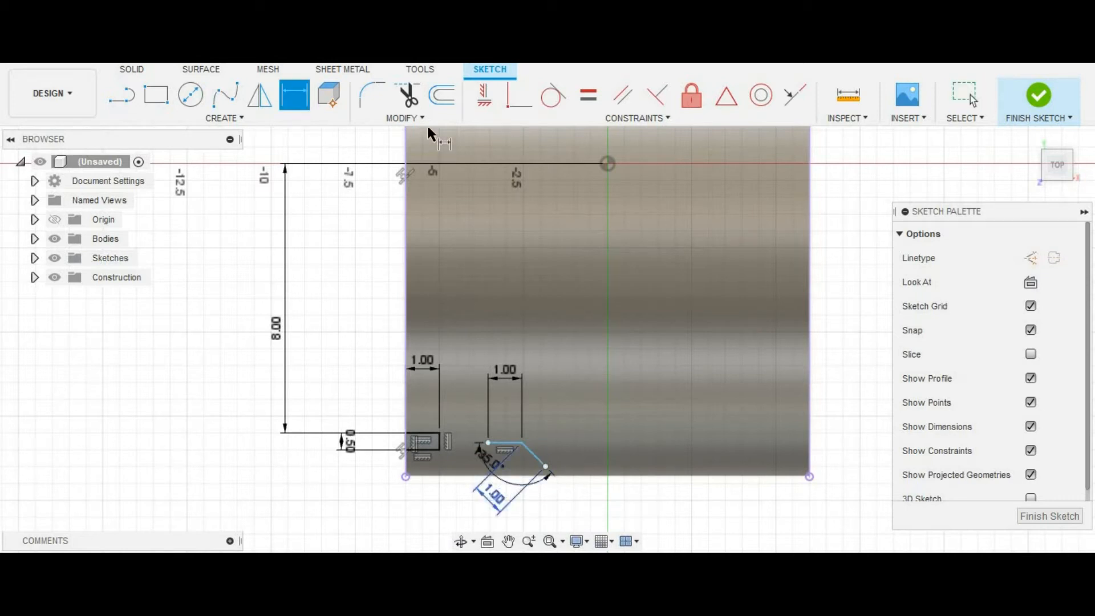
# Step: Offset the connected horizontal and sloping lines by -0.3 in, toward the upper side of the bend
pyautogui.click(438, 103)
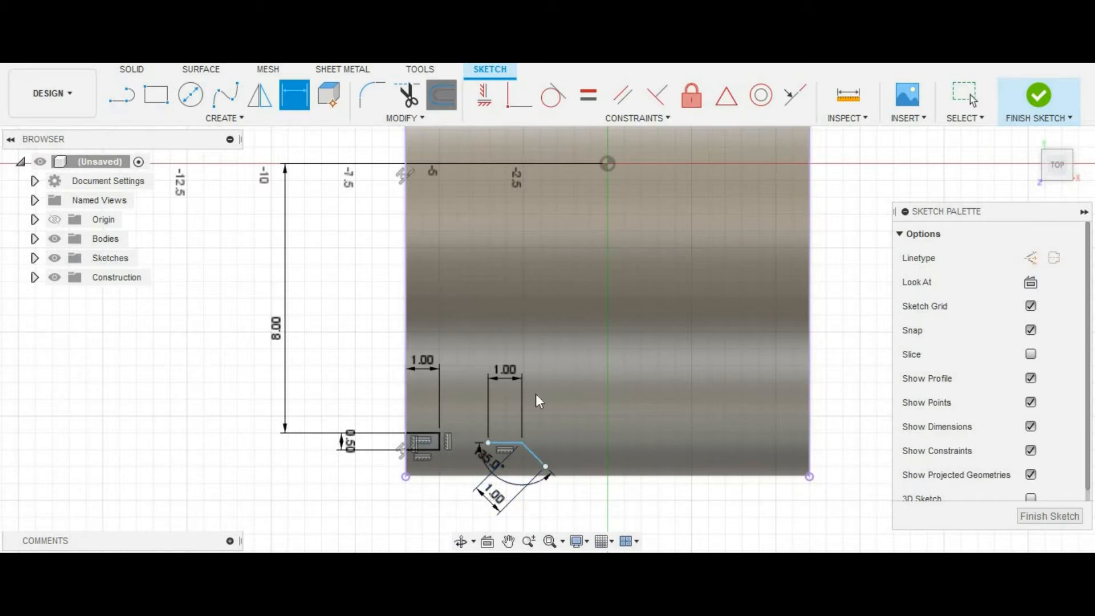
pyautogui.click(535, 440)
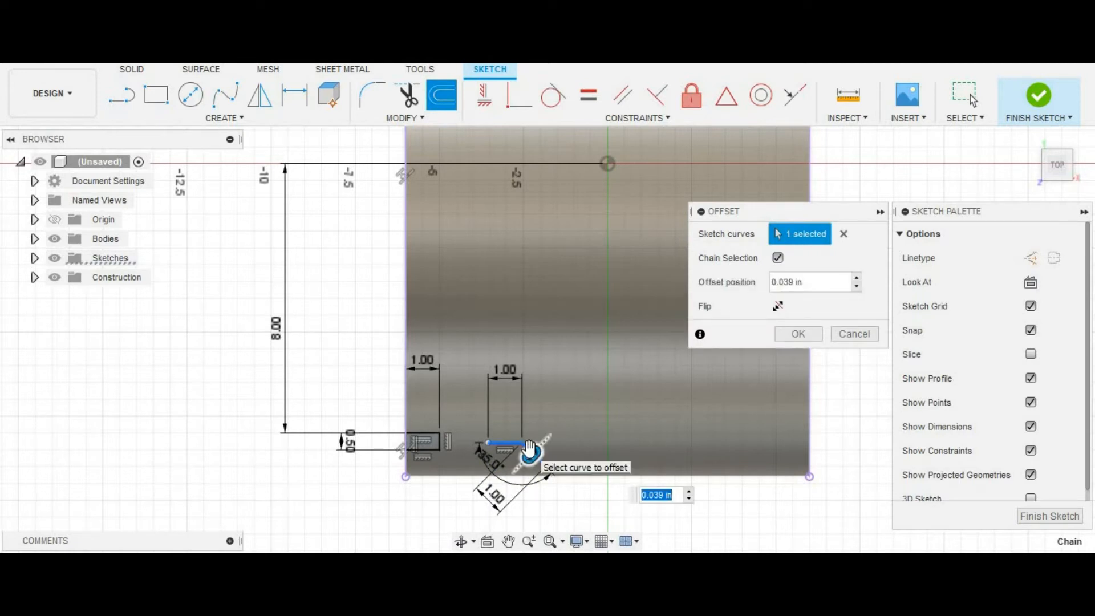
pyautogui.moveTo(530, 452); pyautogui.dragTo(540, 445)
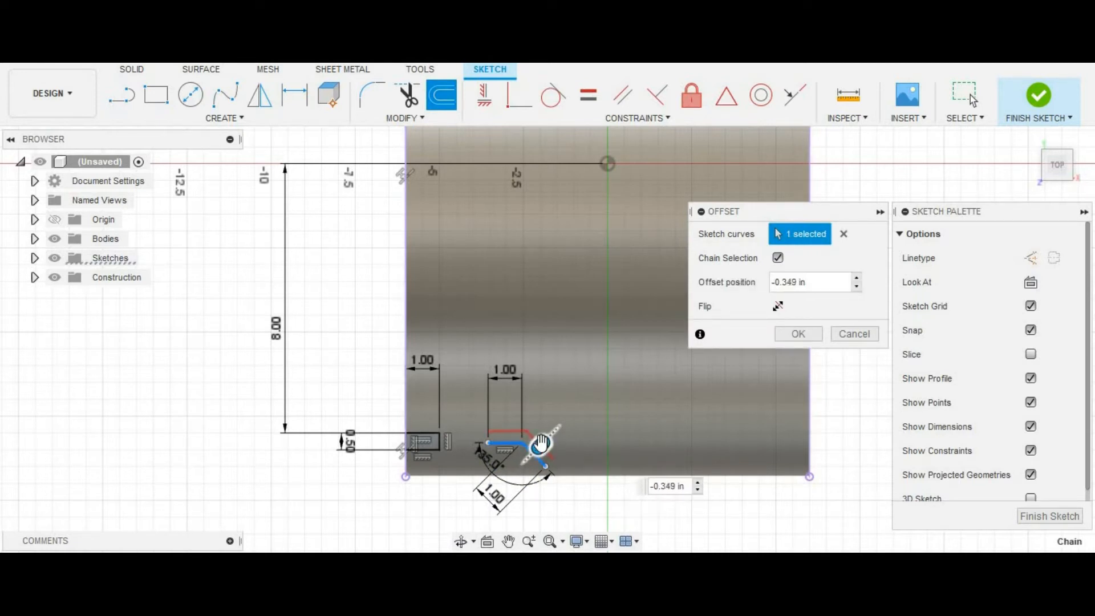
pyautogui.write('-.3')
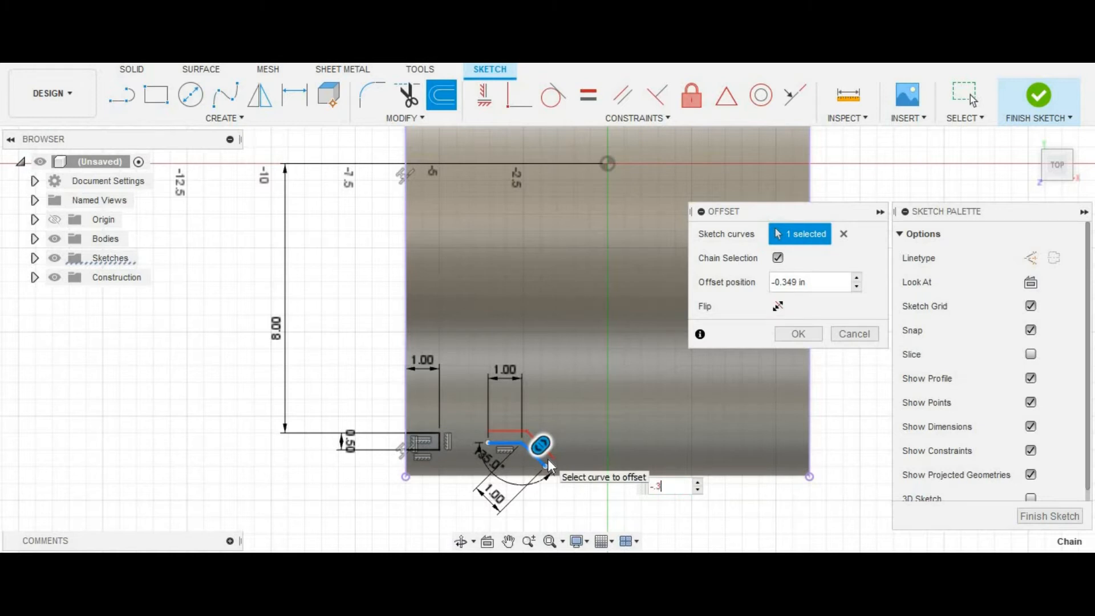
pyautogui.press('Return')
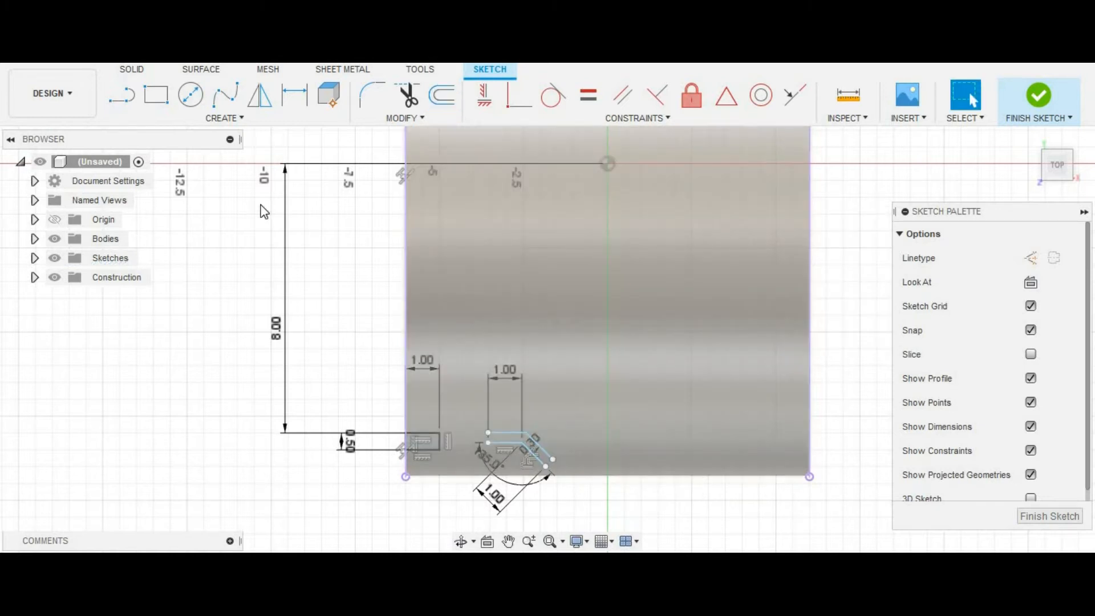
# Step: Close both open ends of the offset bent lines with short connecting lines to form a closed profile
pyautogui.click(142, 104)
pyautogui.click(166, 98)
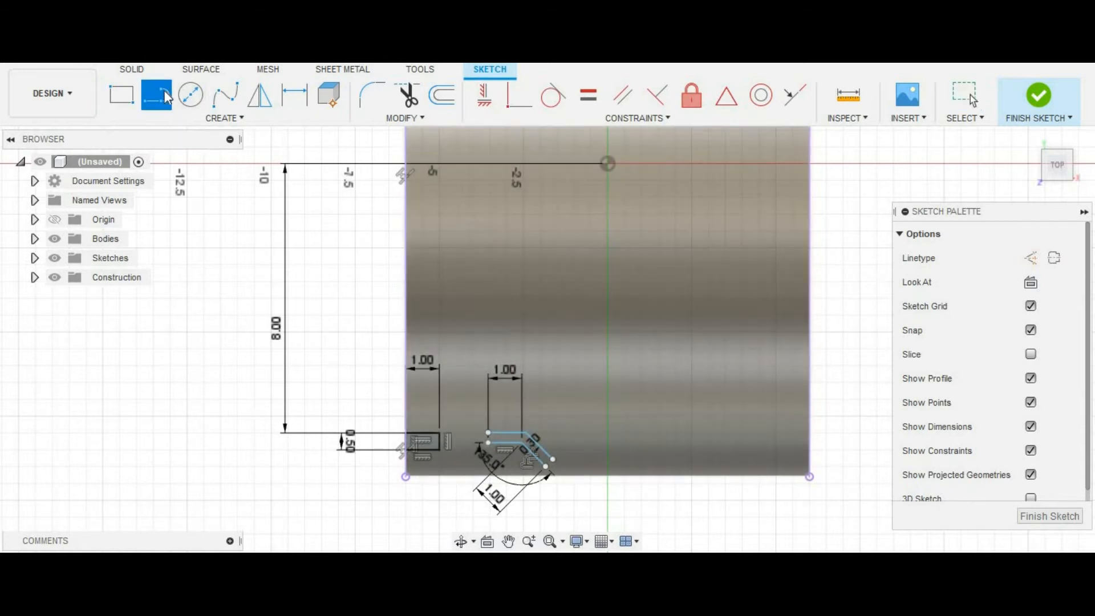
pyautogui.click(163, 100)
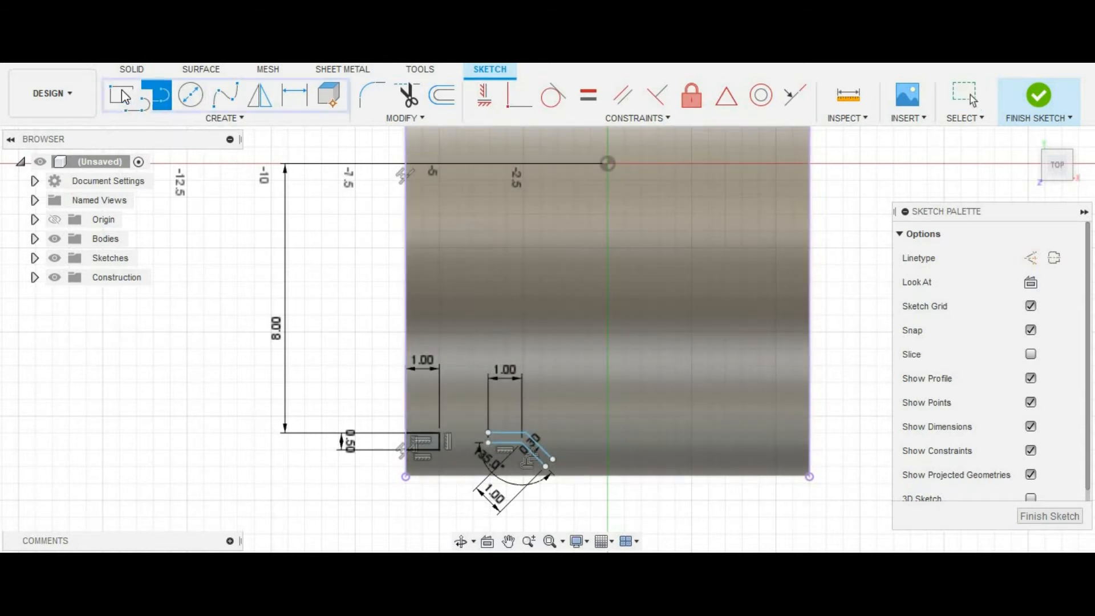
pyautogui.click(158, 101)
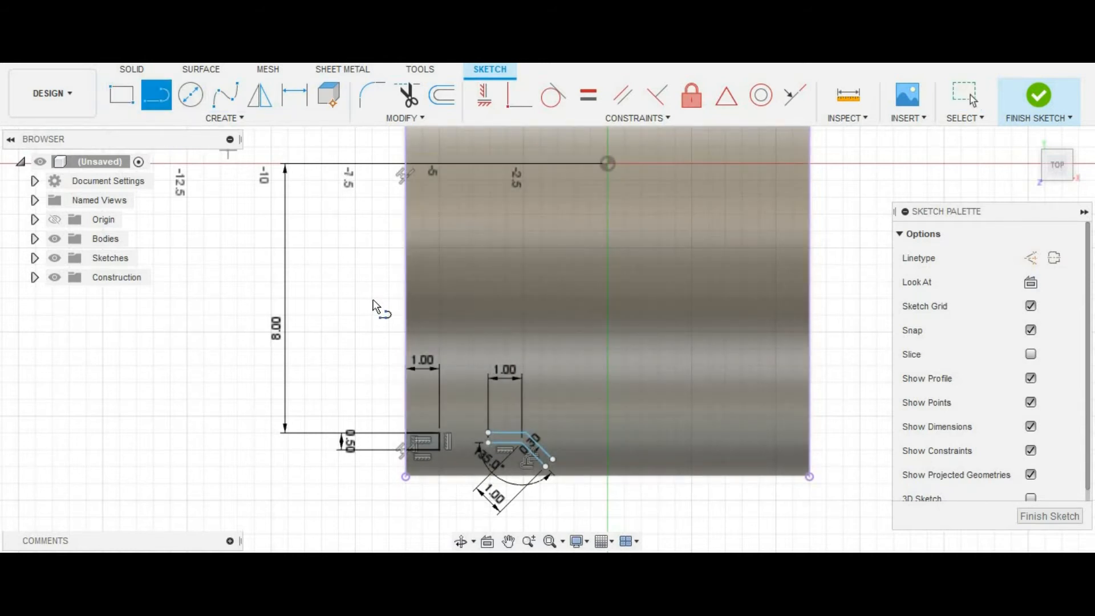
pyautogui.click(487, 432)
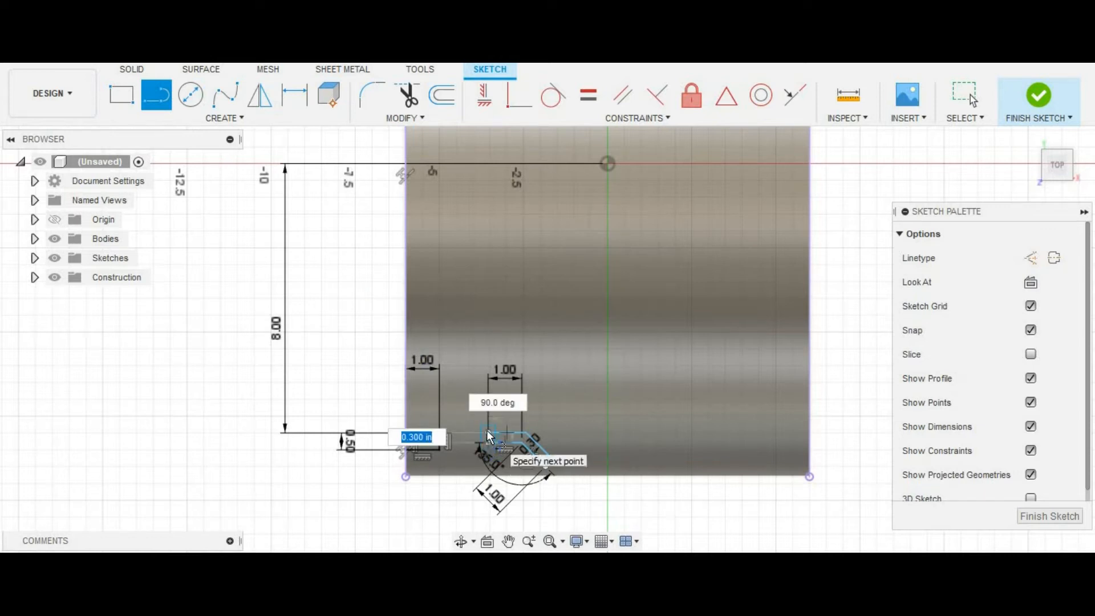
pyautogui.click(546, 466)
pyautogui.click(553, 459)
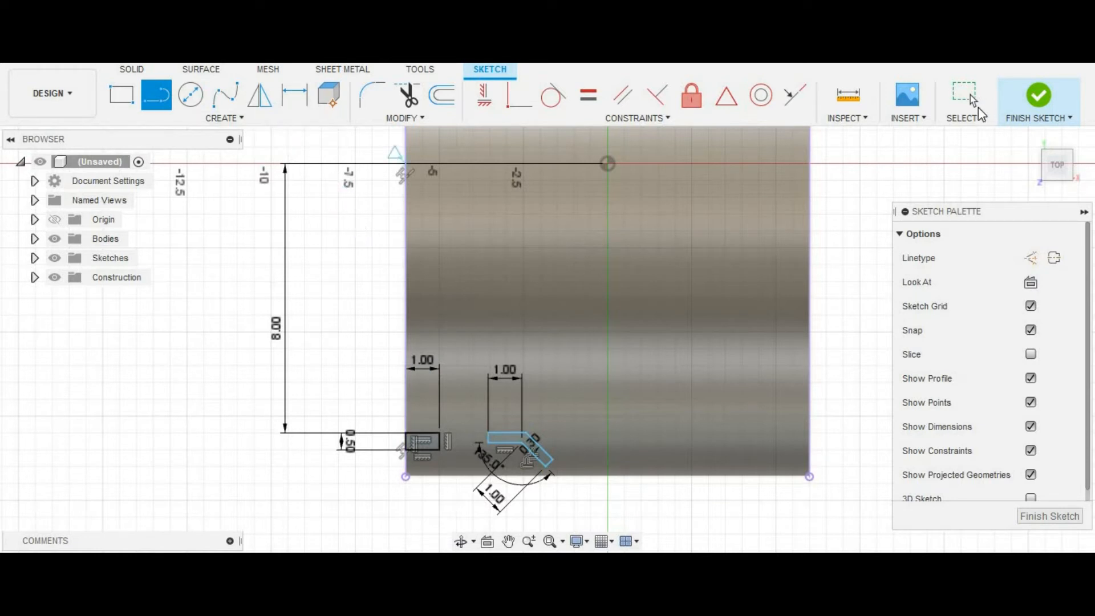
# Step: Move the bent profile below the small rectangle and dimension the vertical gap from the rectangle's lower edge to the profile's upper line as 0.5 in
pyautogui.click(970, 97)
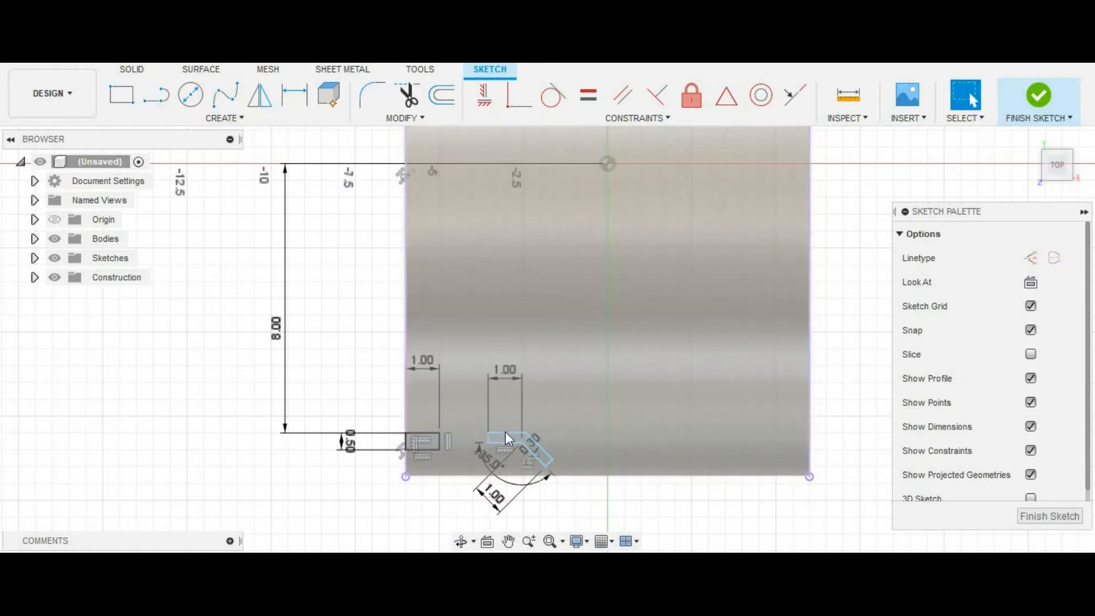
pyautogui.moveTo(505, 434); pyautogui.dragTo(491, 465)
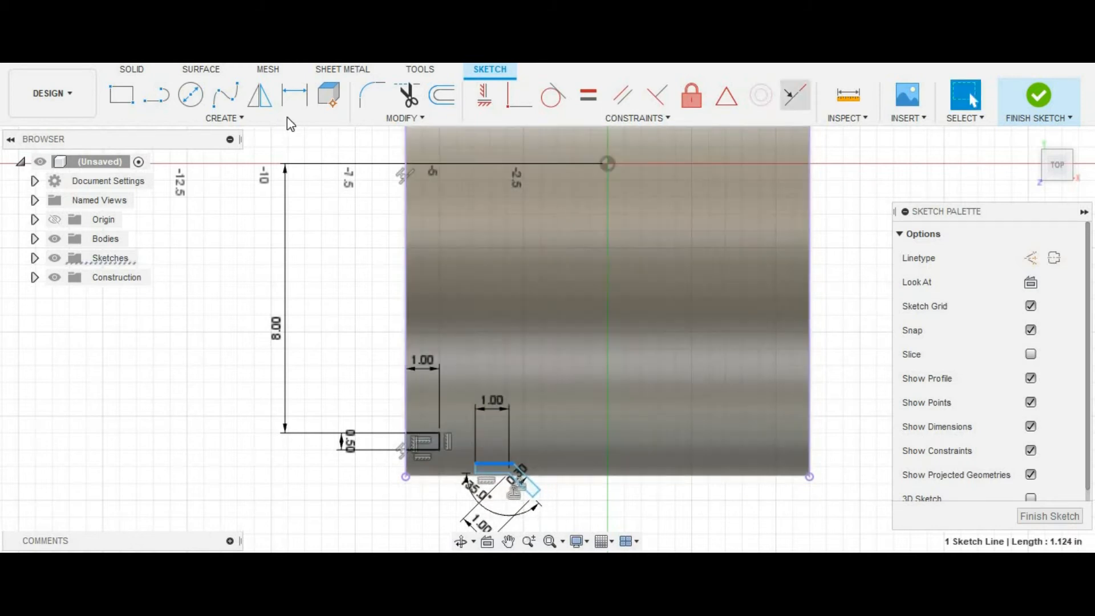
pyautogui.click(295, 97)
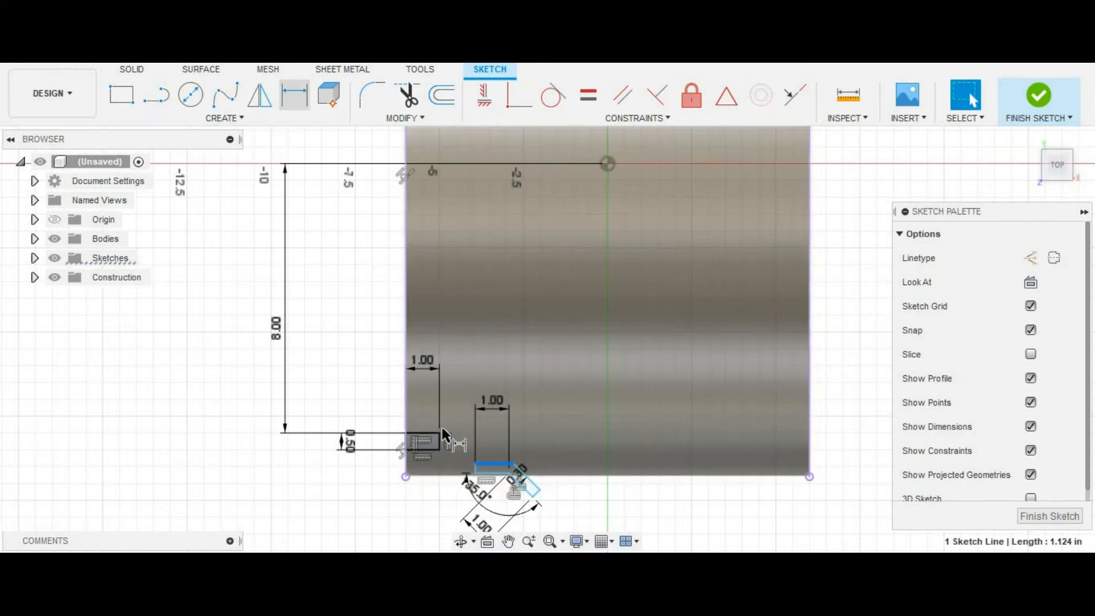
pyautogui.click(425, 454)
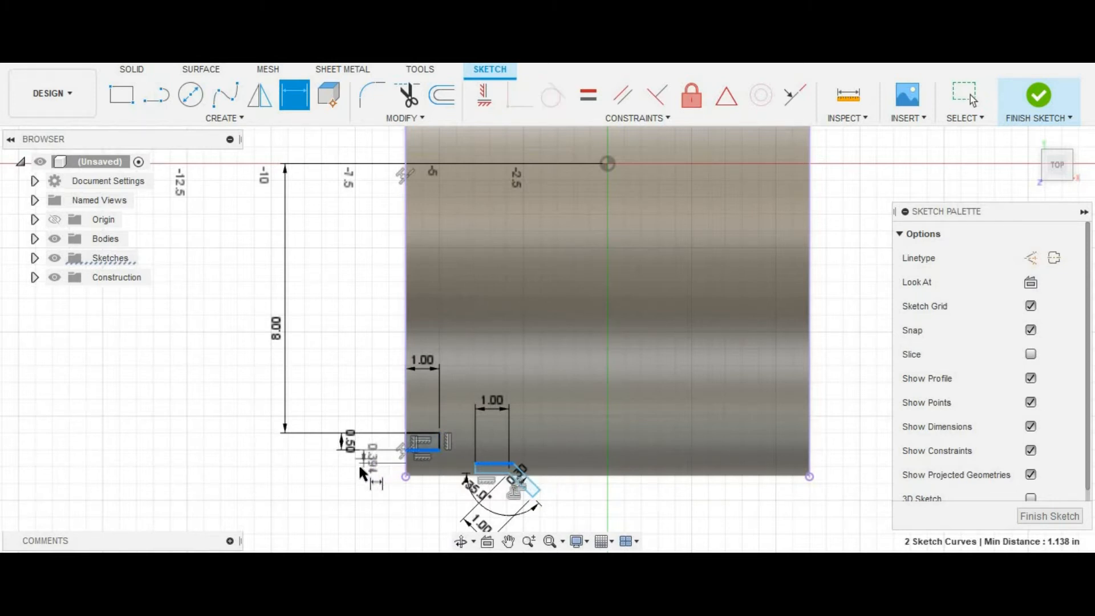
pyautogui.click(360, 470)
pyautogui.press('BackSpace')
pyautogui.write('0.5')
pyautogui.press('Return')
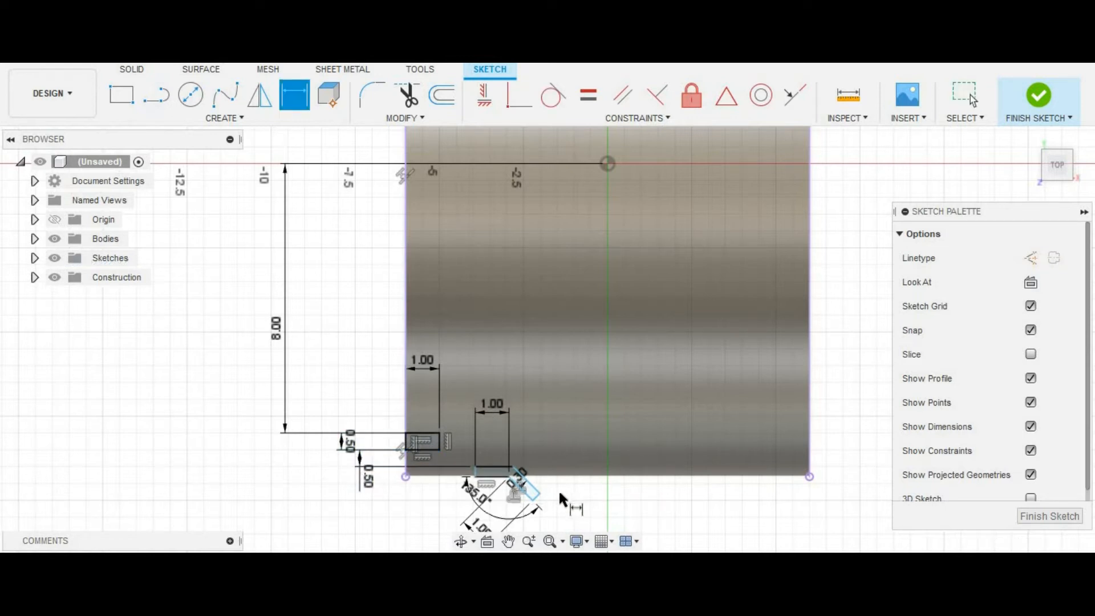
# Step: Dimension the horizontal distance from the end of the bent profile's sloping leg to the origin as 3 in
pyautogui.click(539, 493)
pyautogui.click(606, 163)
pyautogui.click(563, 150)
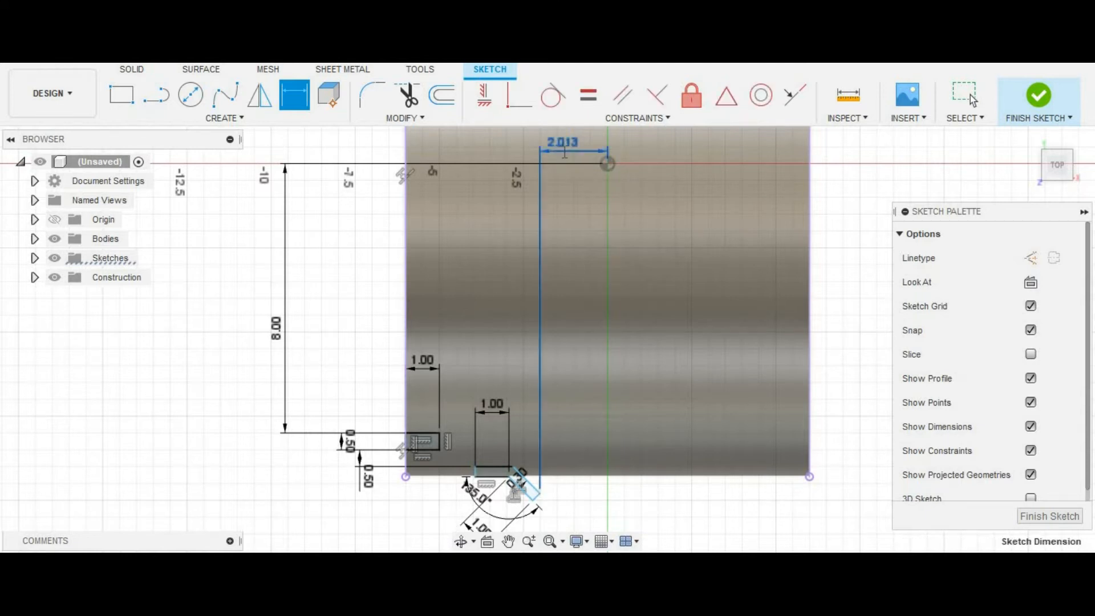
pyautogui.write('3')
pyautogui.press('Return')
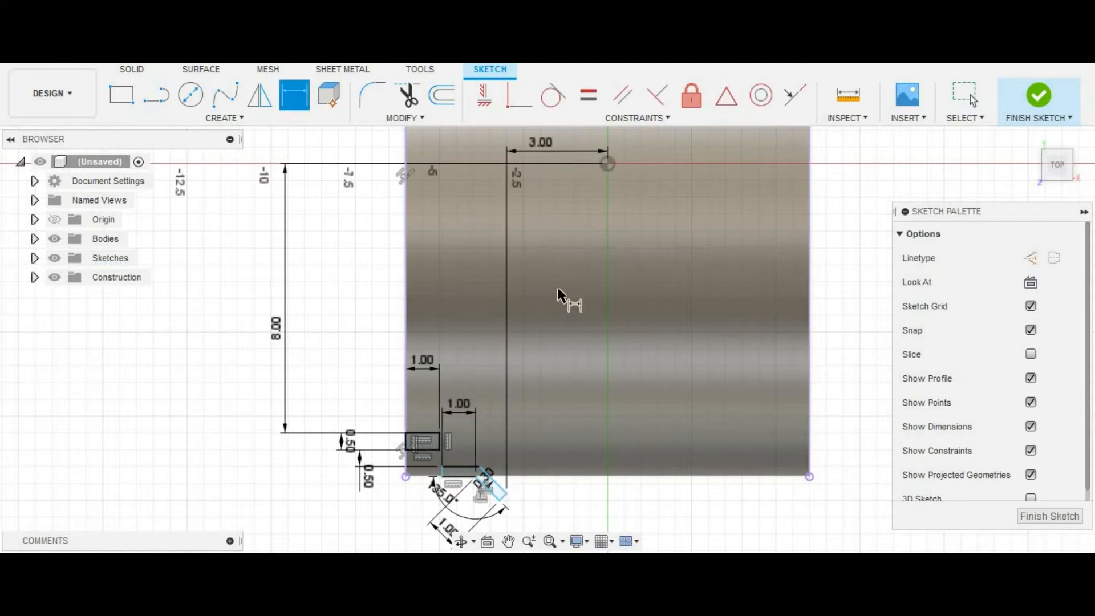
# Step: Draw a vertical rectangle 1 in wide and about 20.8 in long left of the origin, extending past both ends of the ring's outline
pyautogui.click(530, 545)
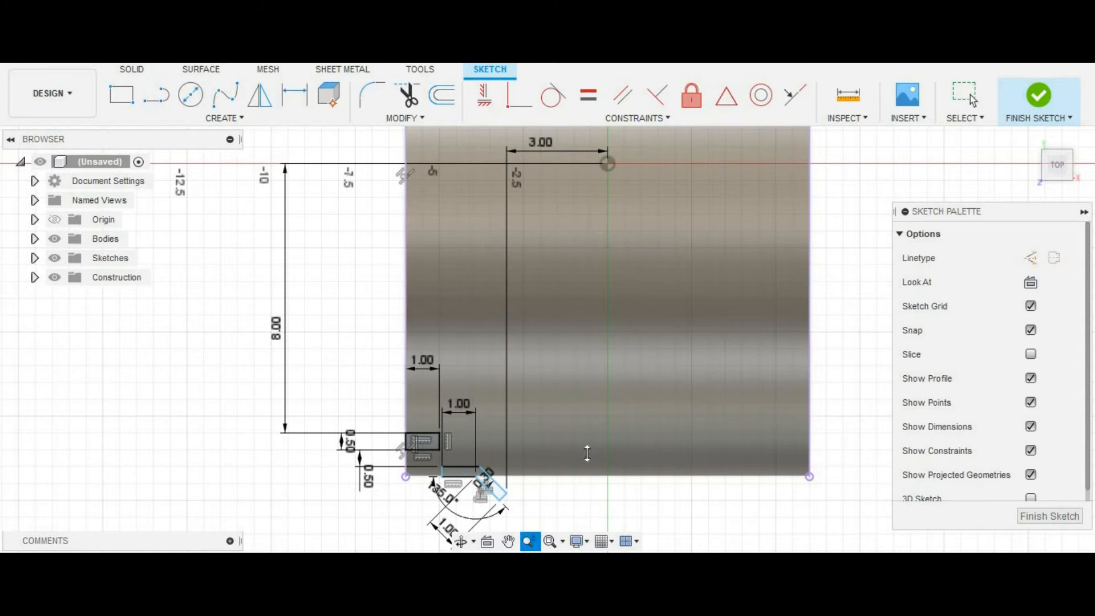
pyautogui.moveTo(586, 453); pyautogui.dragTo(572, 468)
pyautogui.click(508, 543)
pyautogui.moveTo(577, 419); pyautogui.dragTo(529, 491)
pyautogui.moveTo(567, 459)
pyautogui.mouseDown()
pyautogui.moveTo(573, 415)
pyautogui.moveTo(573, 424)
pyautogui.mouseUp()
pyautogui.click(122, 94)
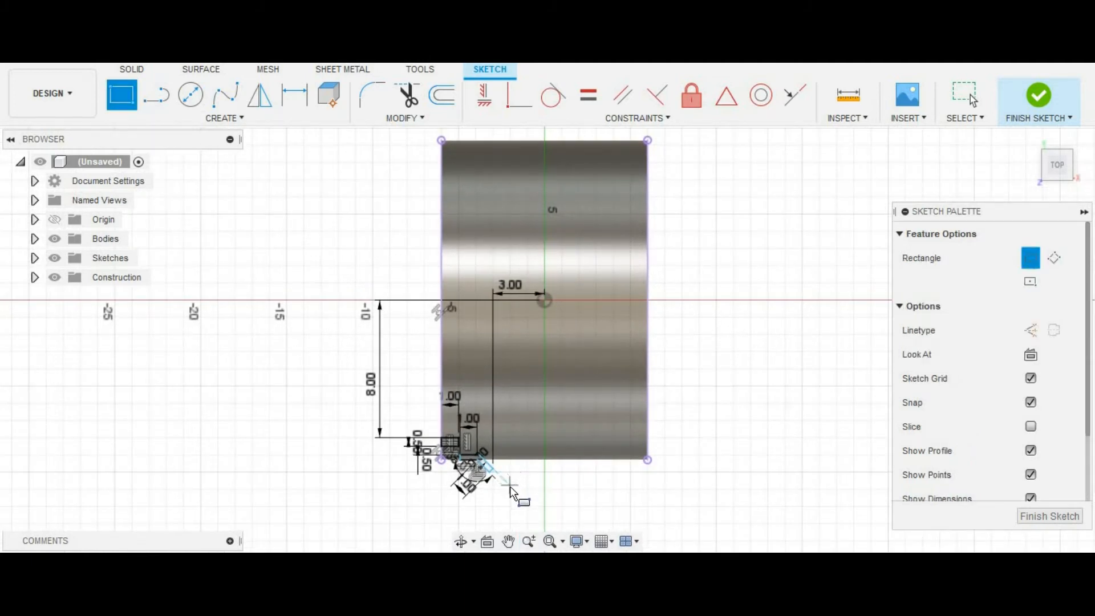
pyautogui.click(510, 484)
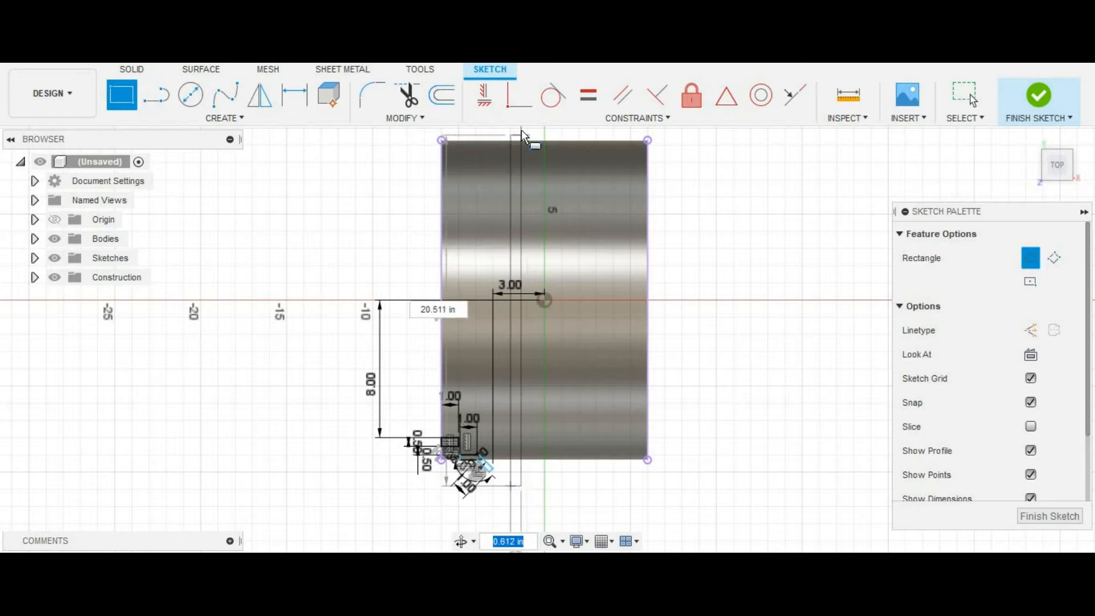
pyautogui.click(521, 130)
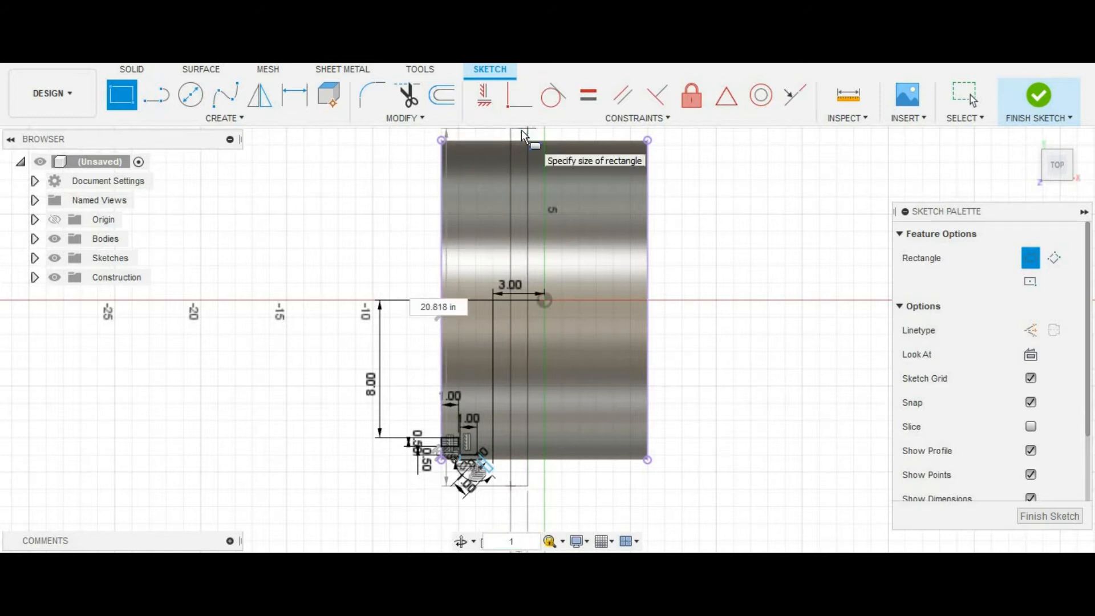
pyautogui.press('Escape')
# Step: Dimension the horizontal distance from the long rectangle's right edge to the origin as 1.1 in
pyautogui.click(294, 96)
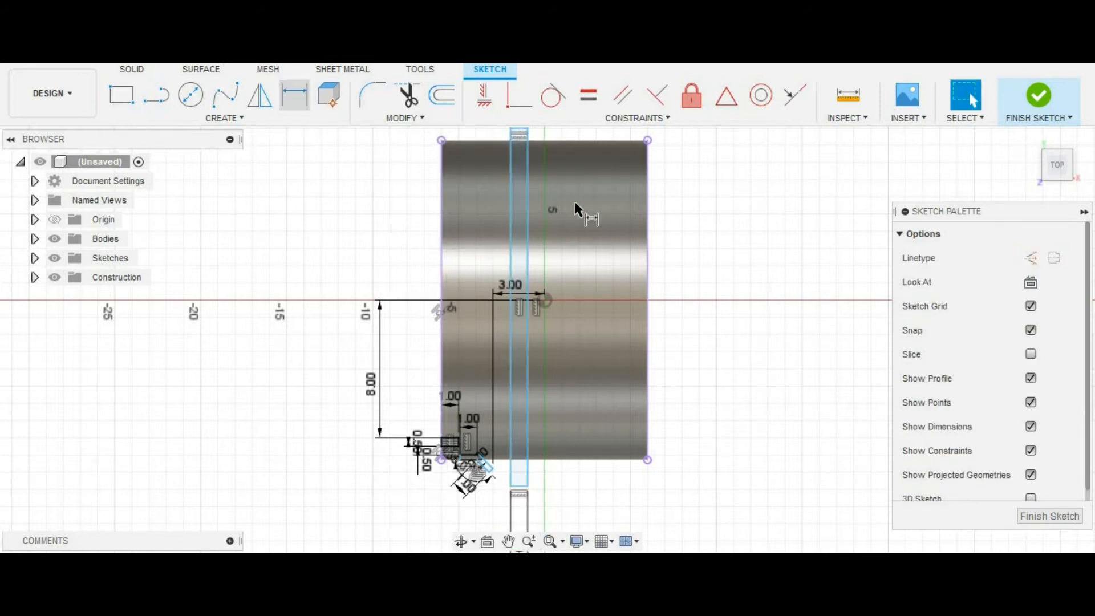
pyautogui.click(529, 213)
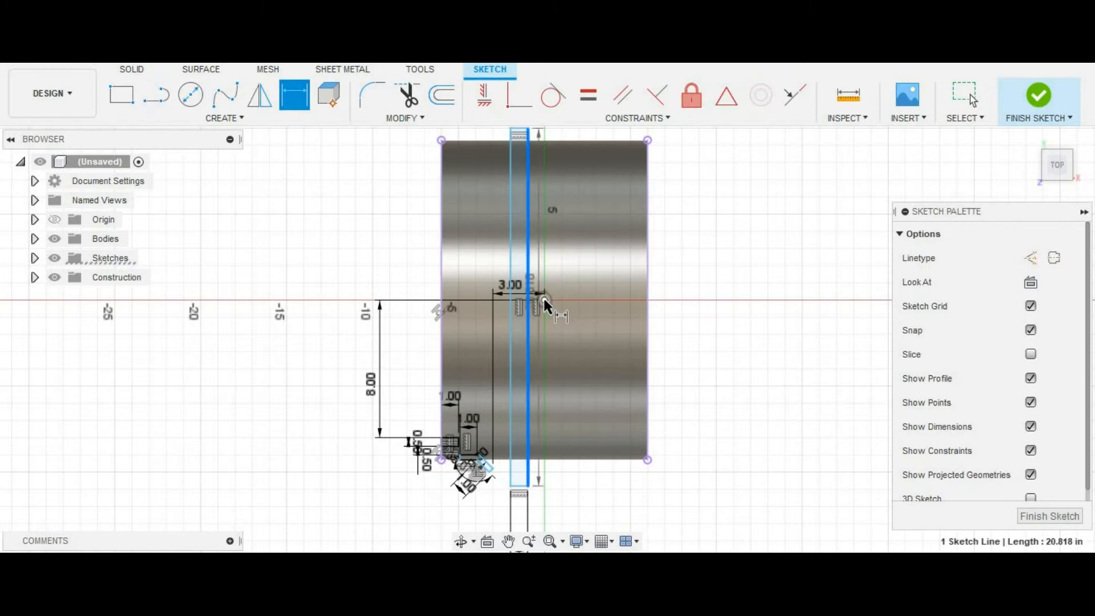
pyautogui.click(544, 299)
pyautogui.click(559, 139)
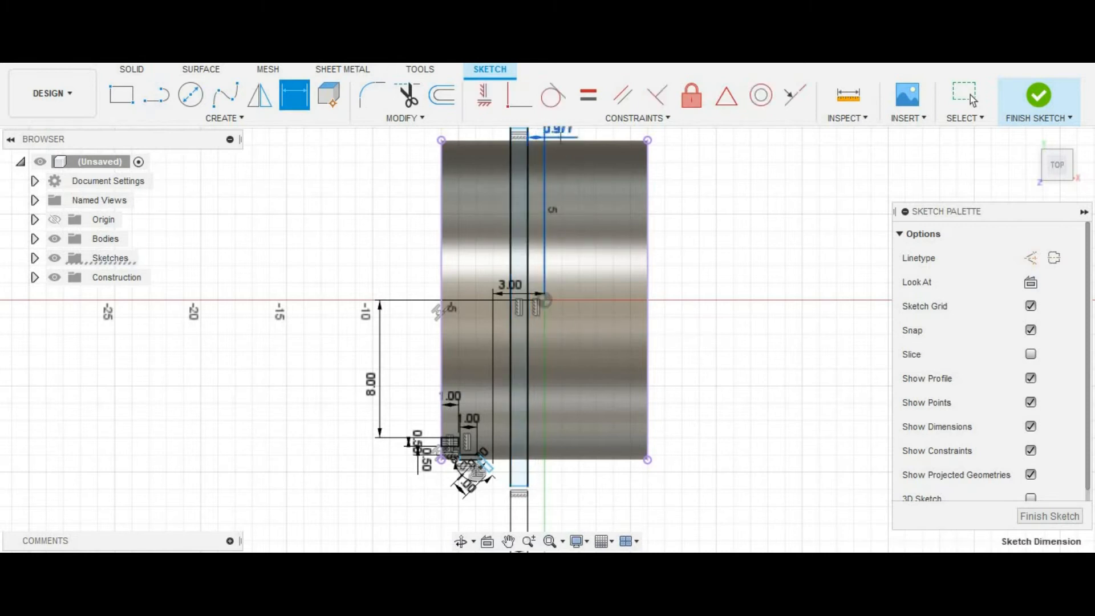
pyautogui.write('1')
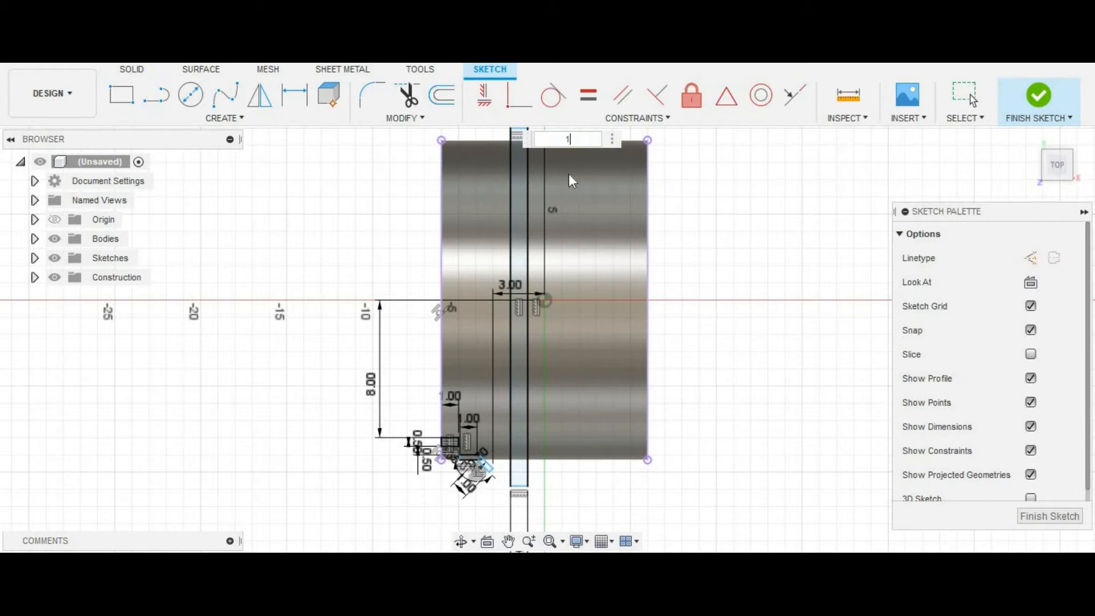
pyautogui.press('Return')
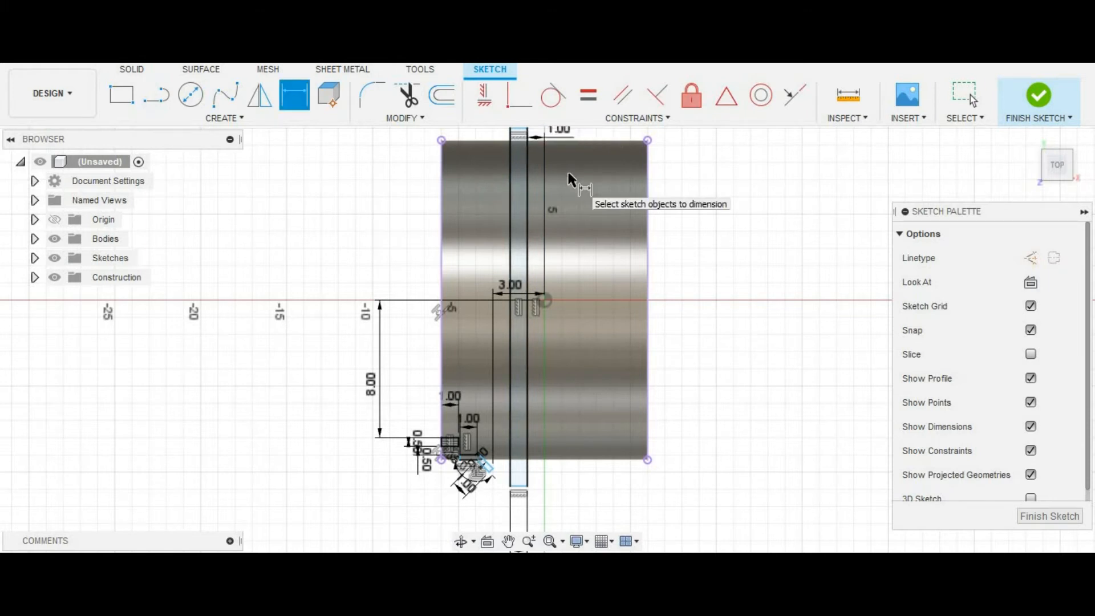
pyautogui.doubleClick(558, 140)
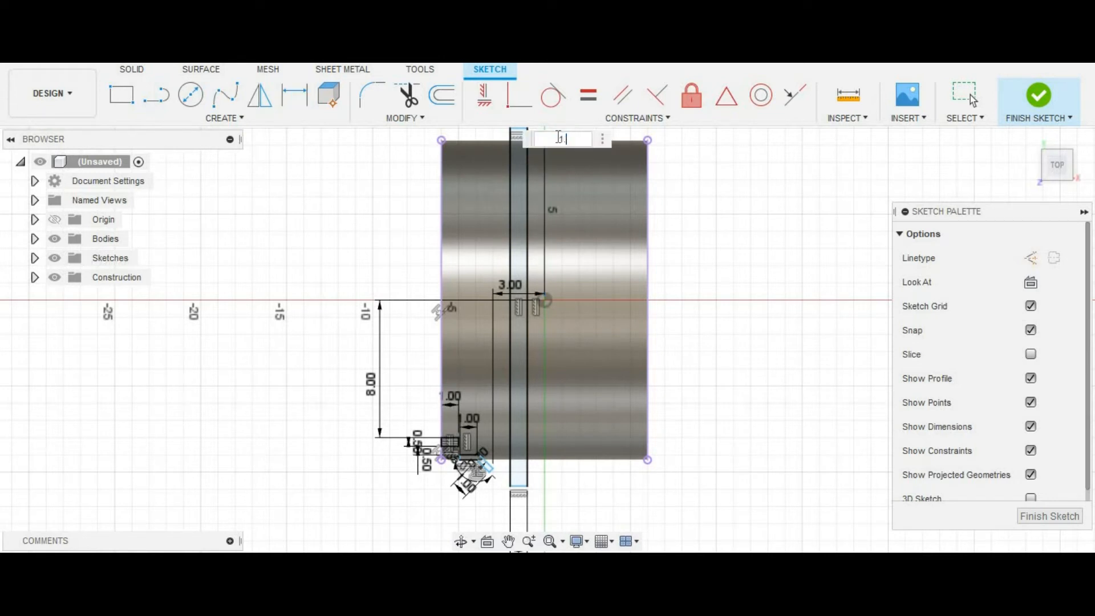
pyautogui.write('1.1')
pyautogui.press('Return')
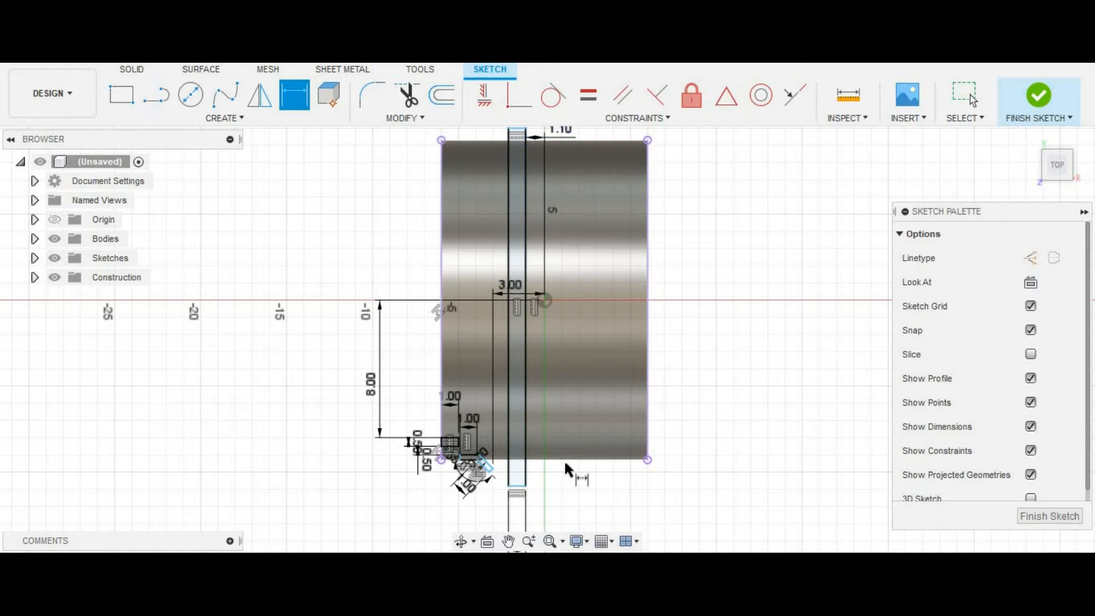
# Step: Finish the sketch and return the model to the home isometric view
pyautogui.click(508, 541)
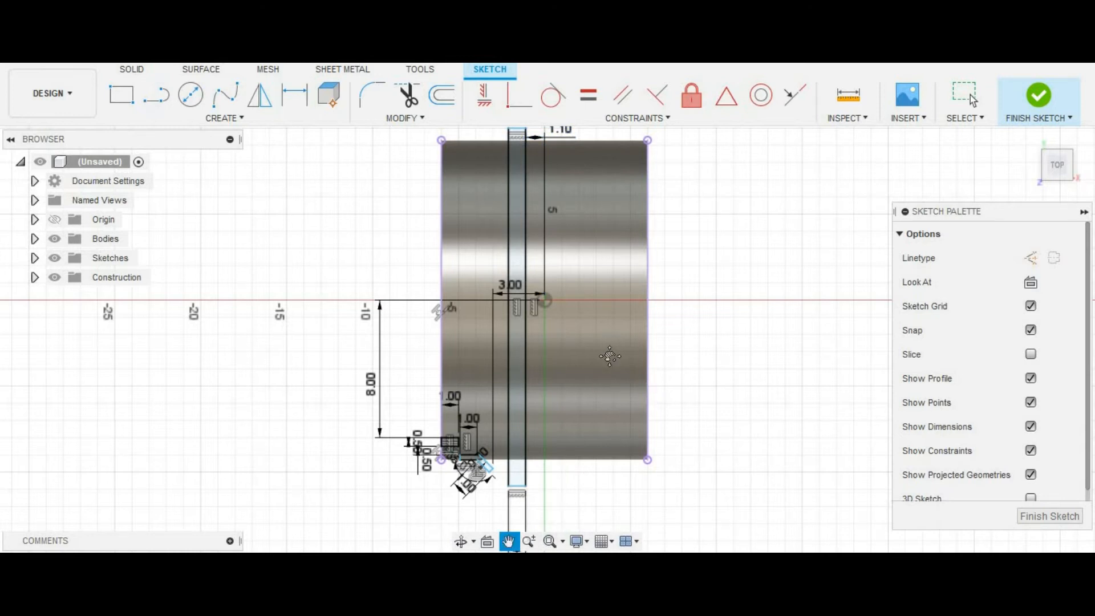
pyautogui.moveTo(610, 347); pyautogui.dragTo(608, 361)
pyautogui.press('d')
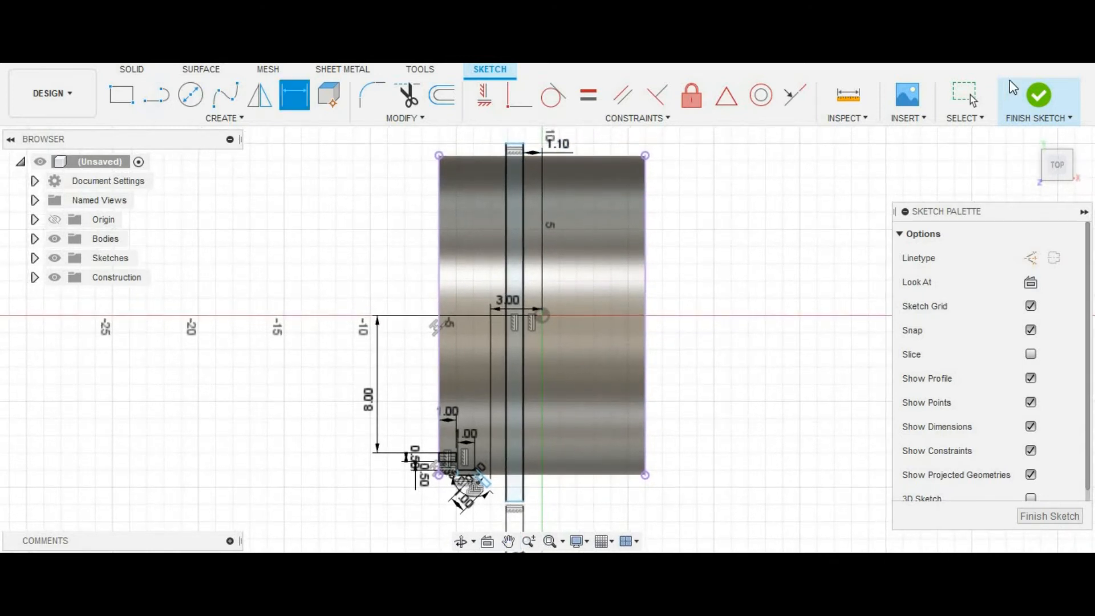
pyautogui.click(1033, 100)
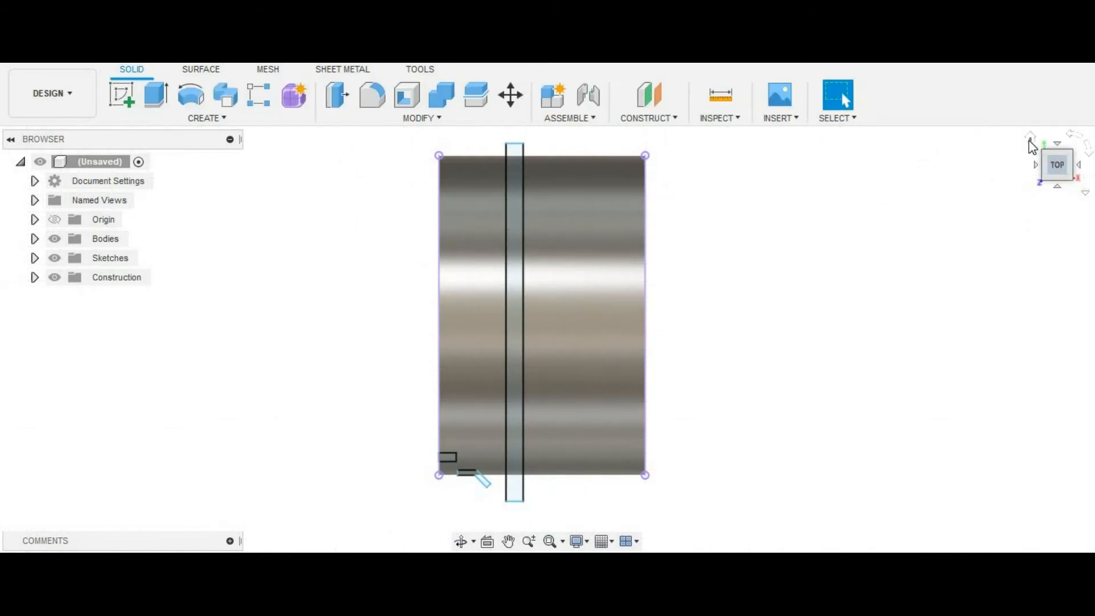
pyautogui.click(1031, 141)
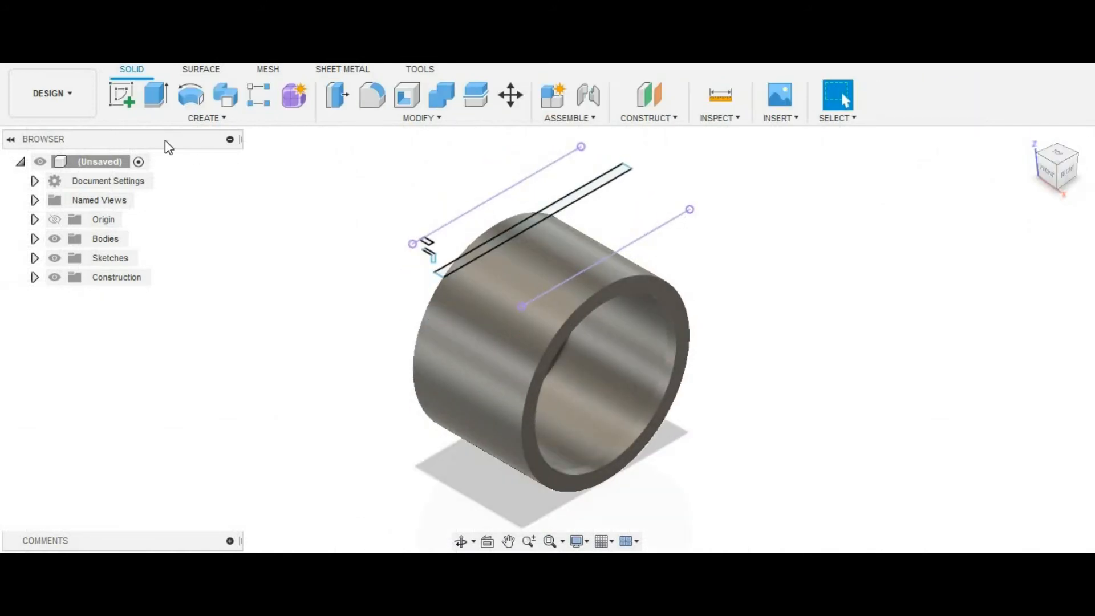
# Step: Deboss the small rectangle and bent profile into the ring's outer face with the Emboss tool at a depth of -0.1875 in
pyautogui.click(220, 119)
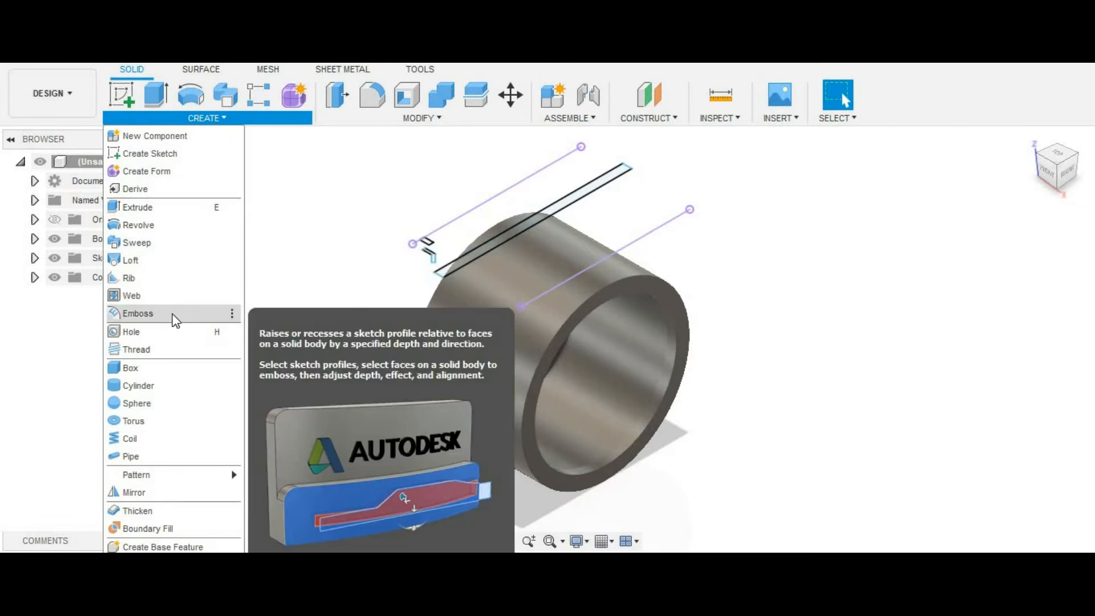
pyautogui.click(176, 314)
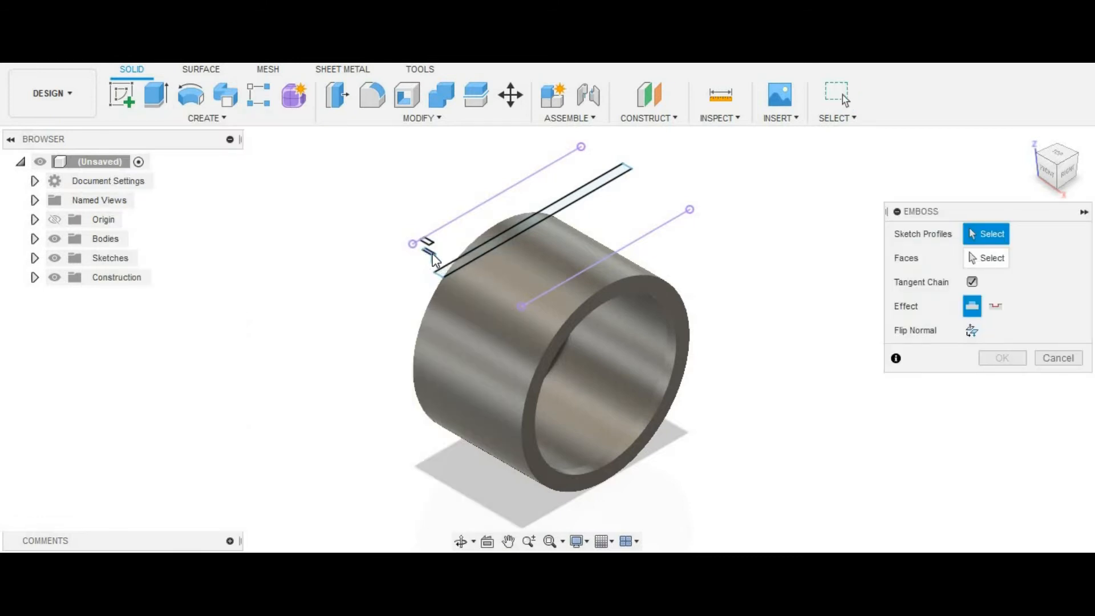
pyautogui.click(430, 243)
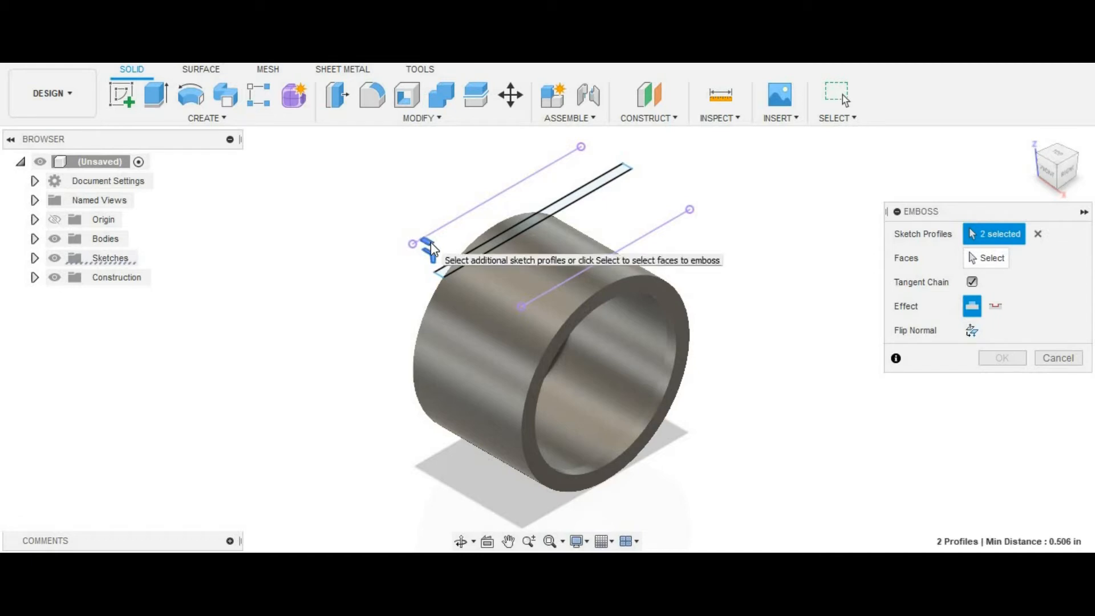
pyautogui.click(987, 258)
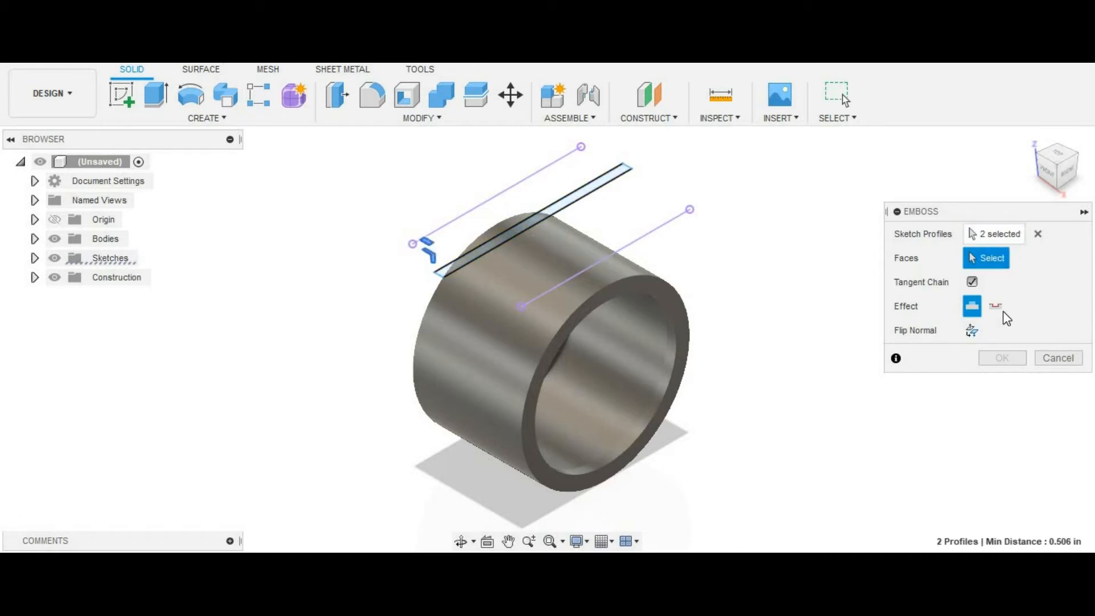
pyautogui.click(997, 311)
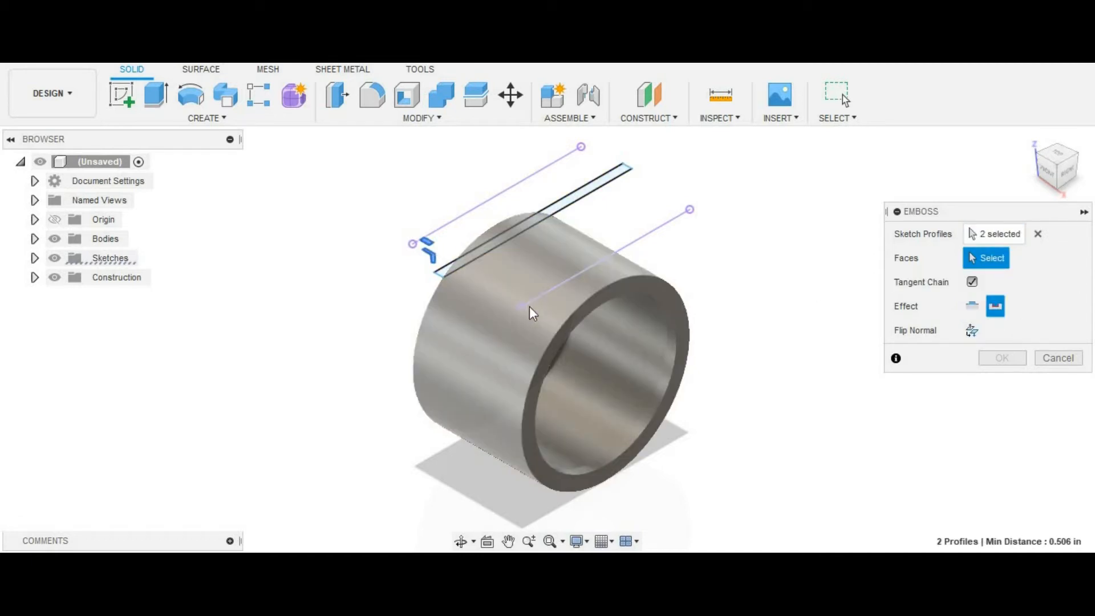
pyautogui.click(498, 319)
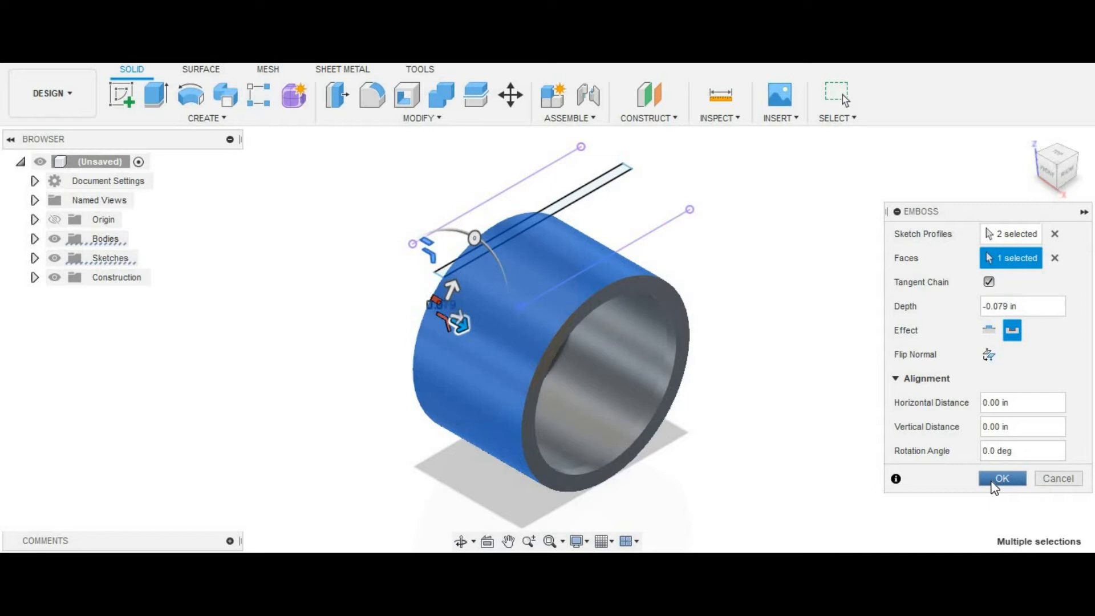
pyautogui.click(1008, 306)
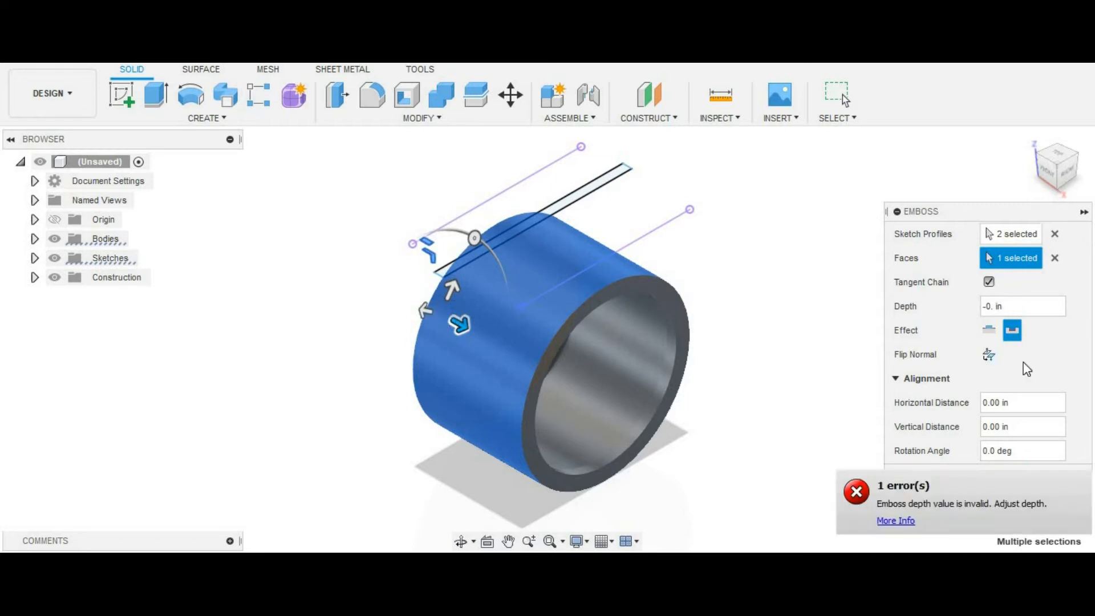
pyautogui.write('1875')
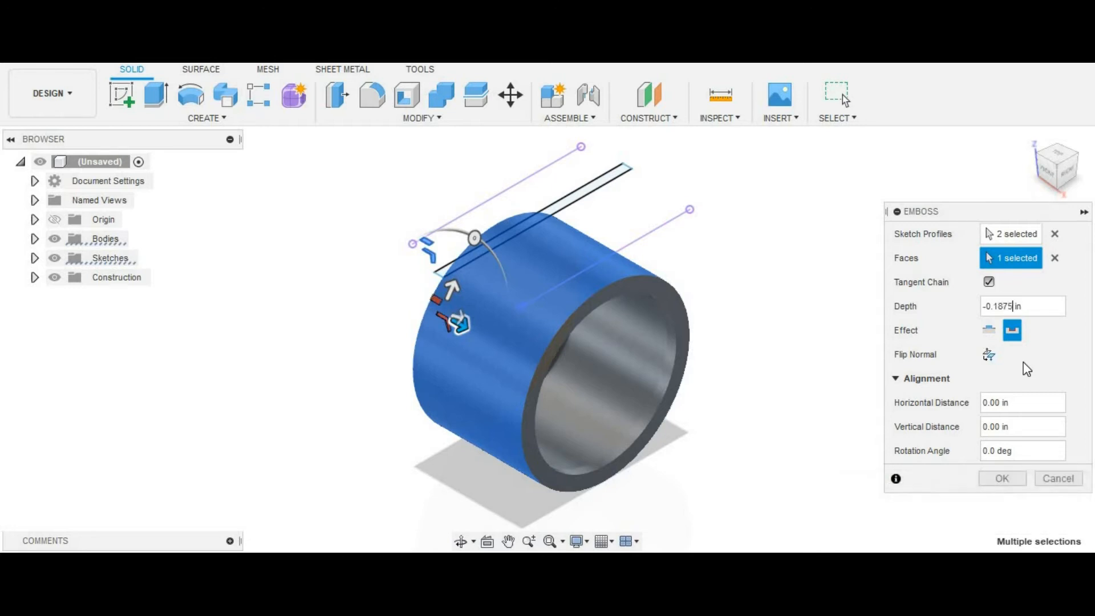
pyautogui.click(1013, 478)
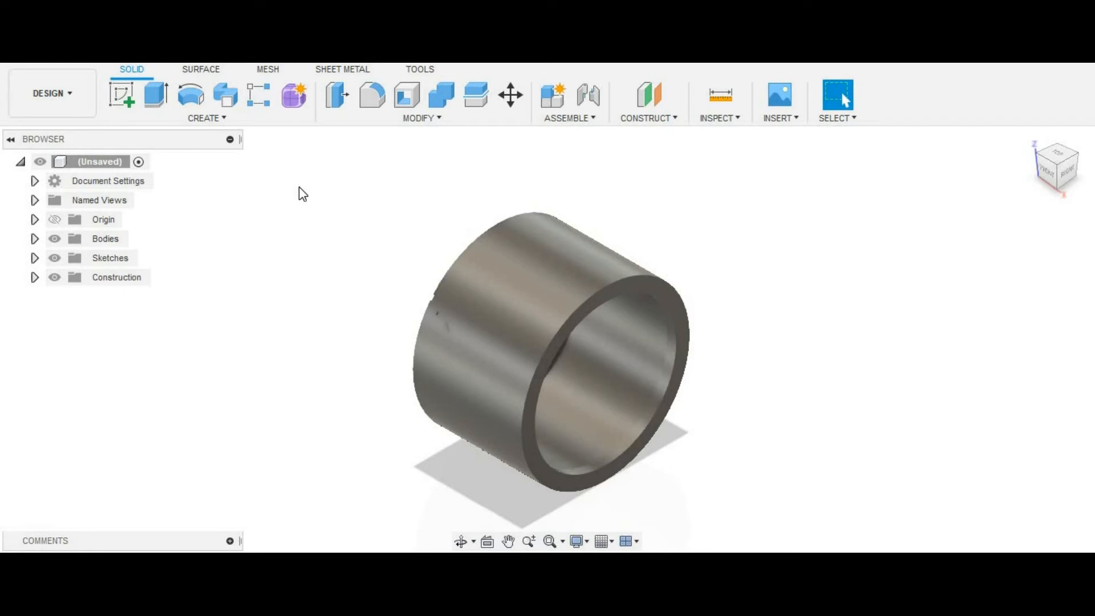
# Step: Make Sketch2 with the rectangular and bent profiles visible again
pyautogui.click(35, 258)
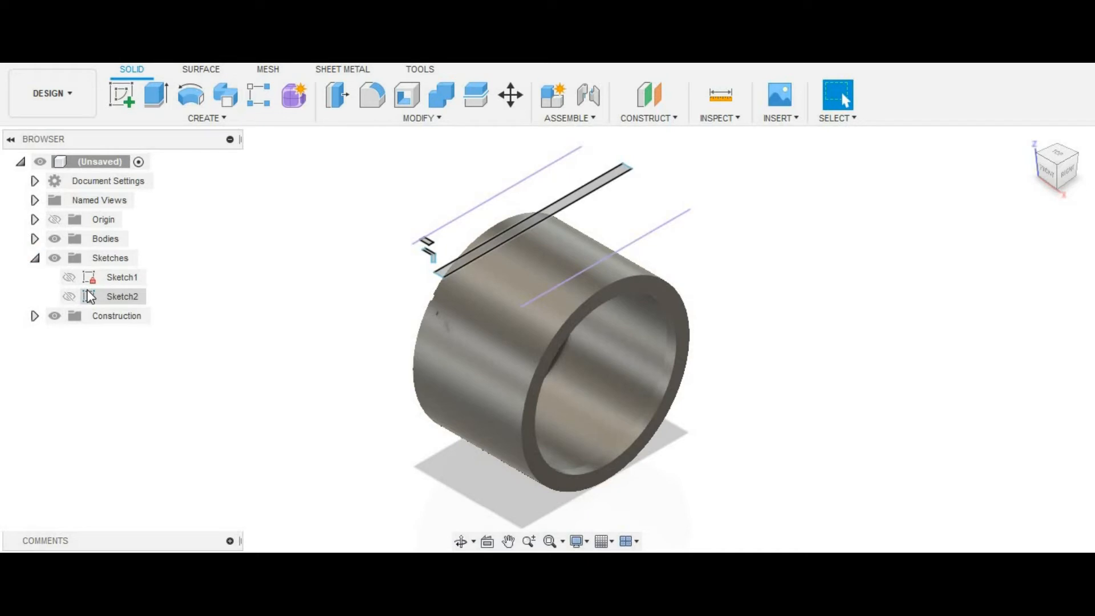
pyautogui.click(88, 294)
pyautogui.click(69, 295)
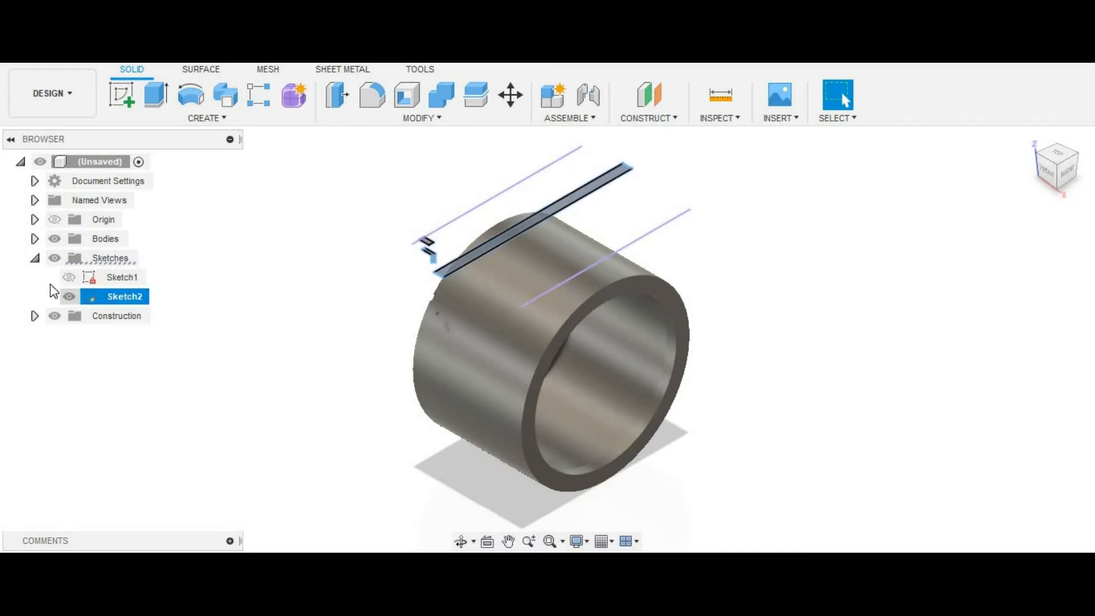
pyautogui.click(35, 258)
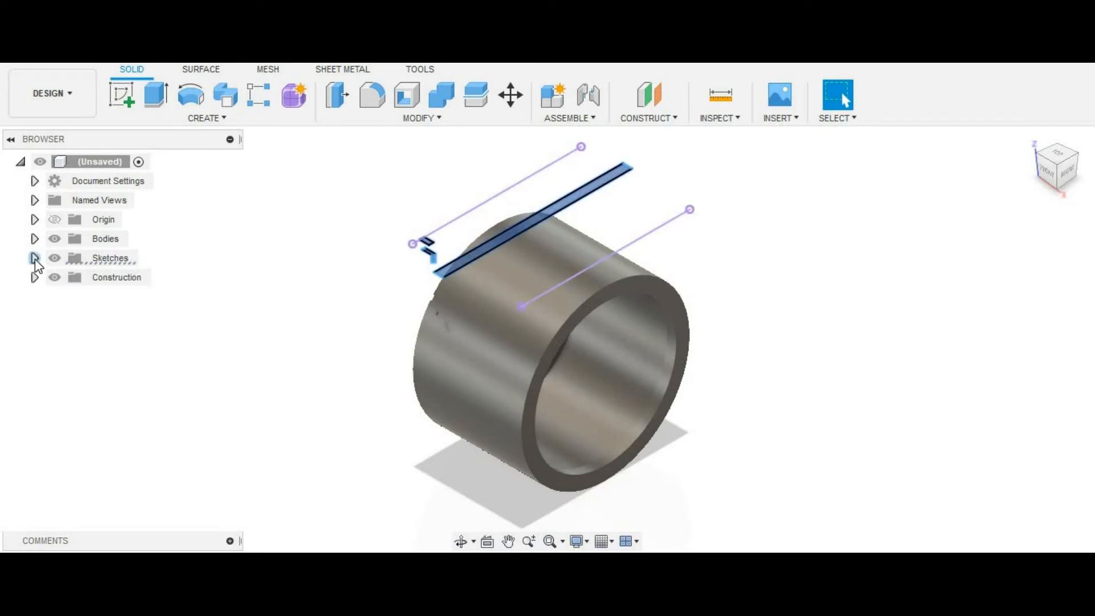
pyautogui.click(273, 251)
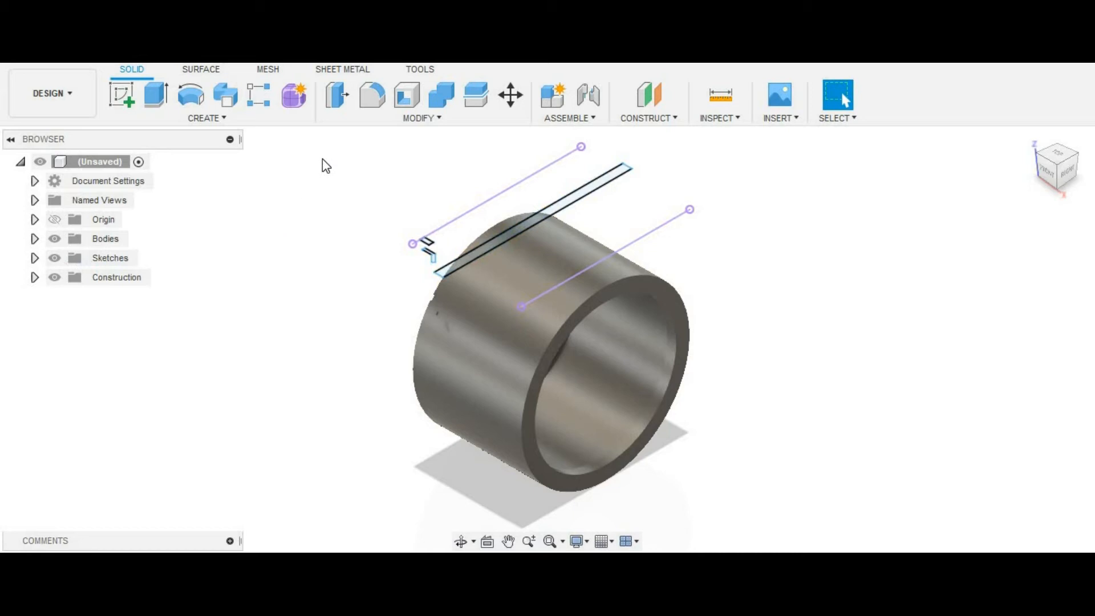
# Step: Set up a circular pattern of type Features with the debossed rectangle and bent groove as its object
pyautogui.click(233, 119)
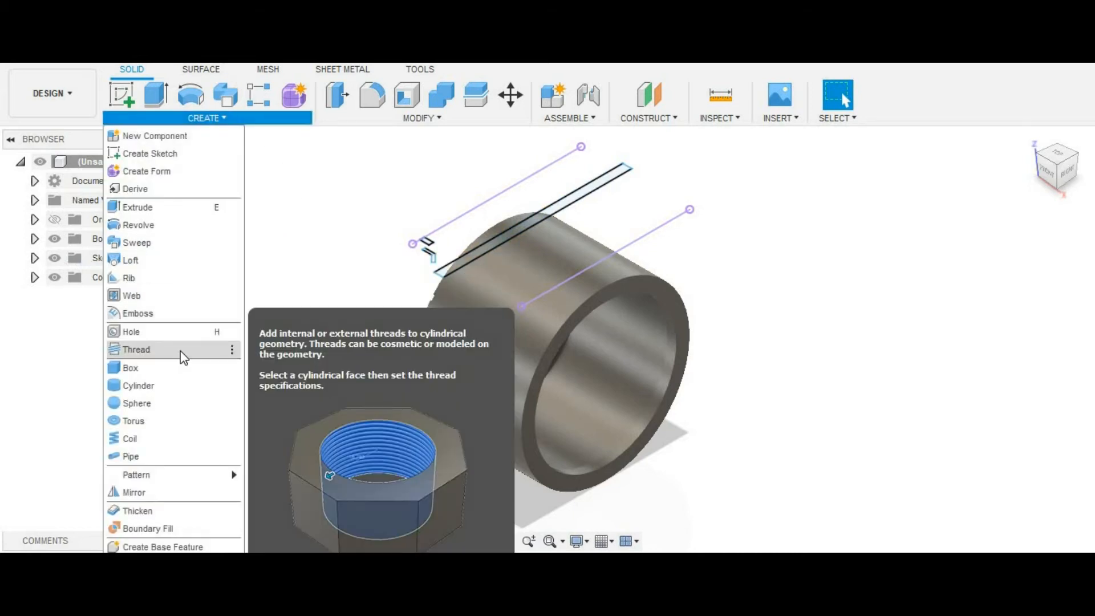
pyautogui.moveTo(203, 473)
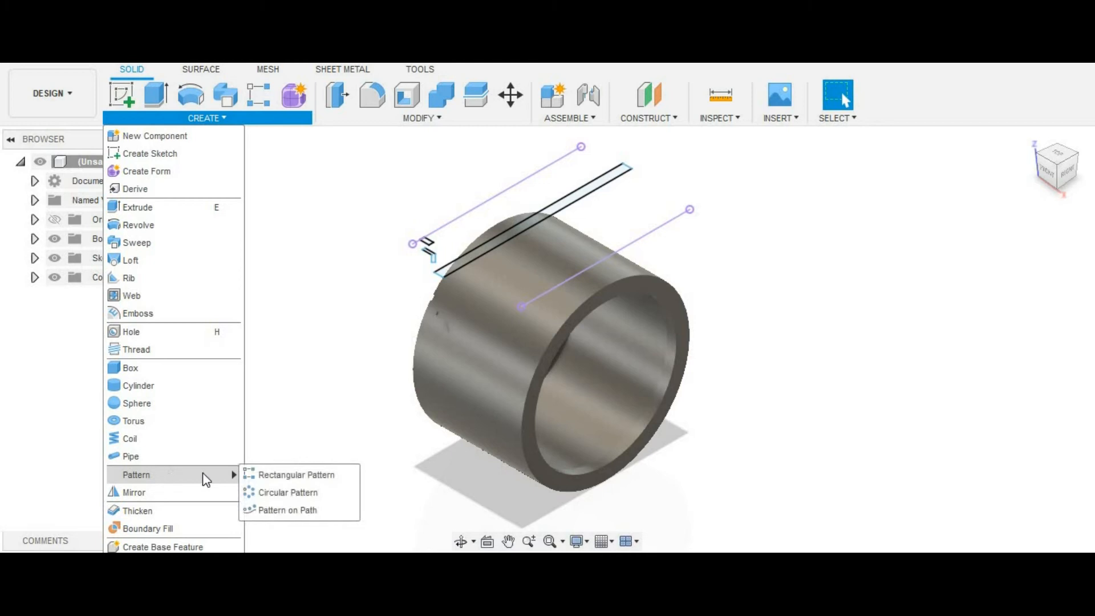
pyautogui.click(272, 493)
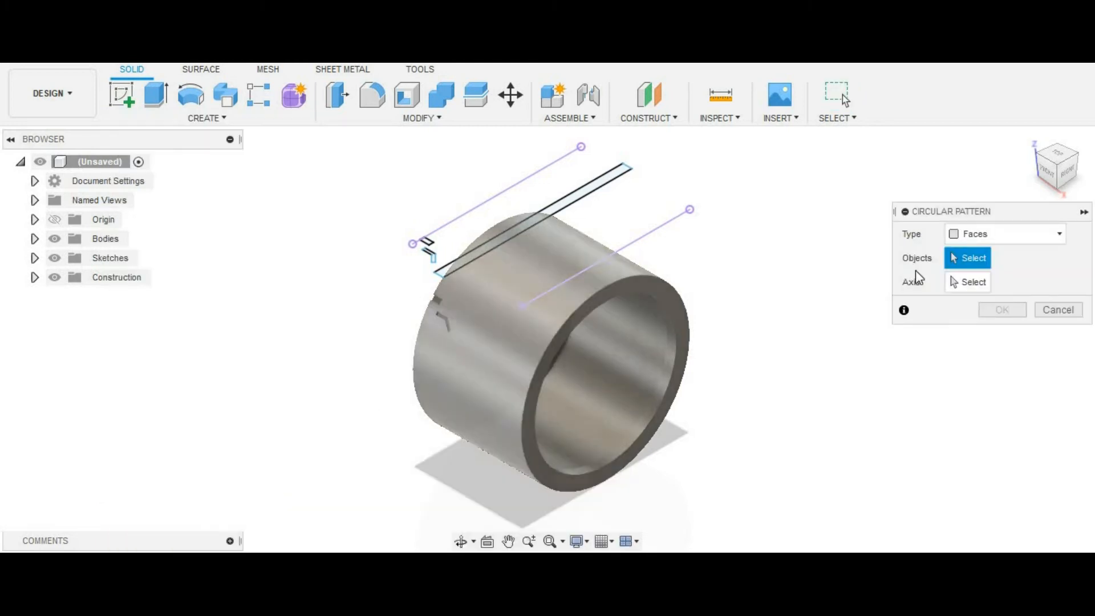
pyautogui.click(995, 235)
pyautogui.click(982, 291)
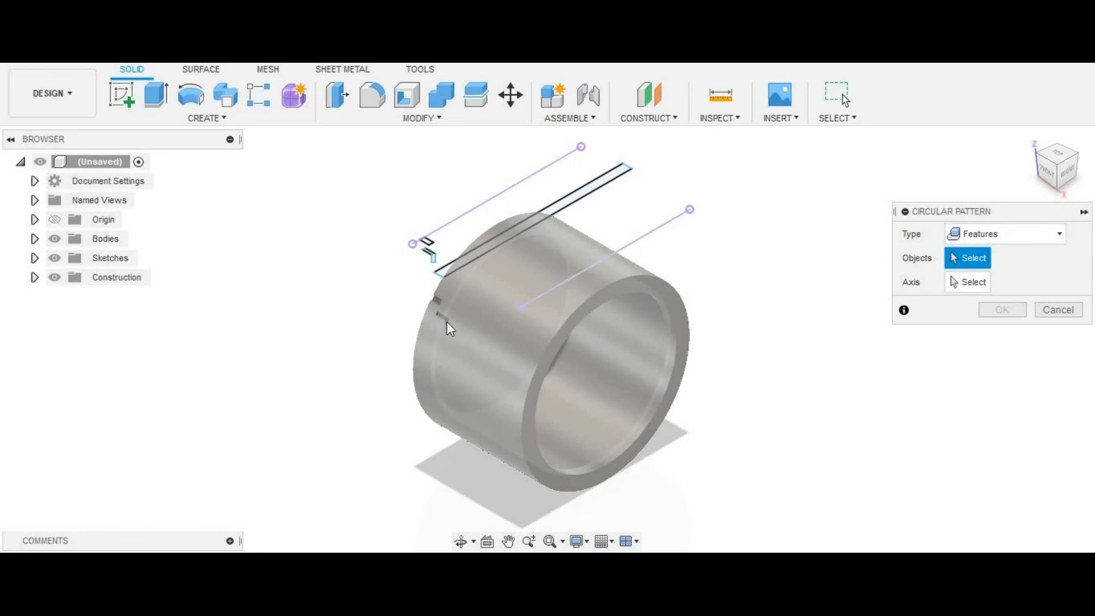
pyautogui.click(1038, 153)
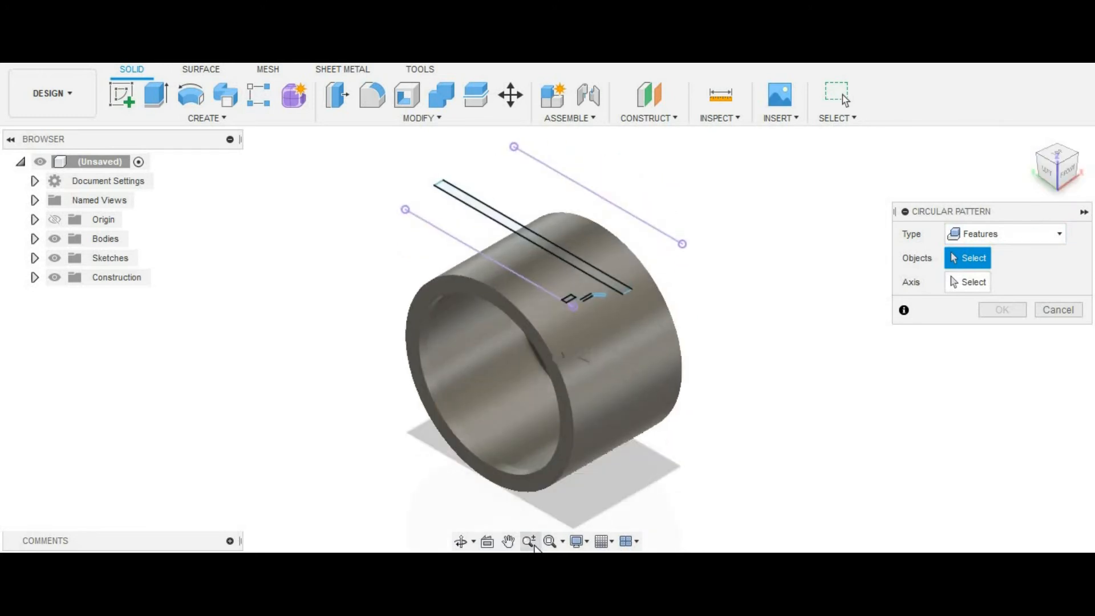
pyautogui.click(529, 541)
pyautogui.moveTo(642, 382); pyautogui.dragTo(636, 432)
pyautogui.scroll(3, 636, 432)
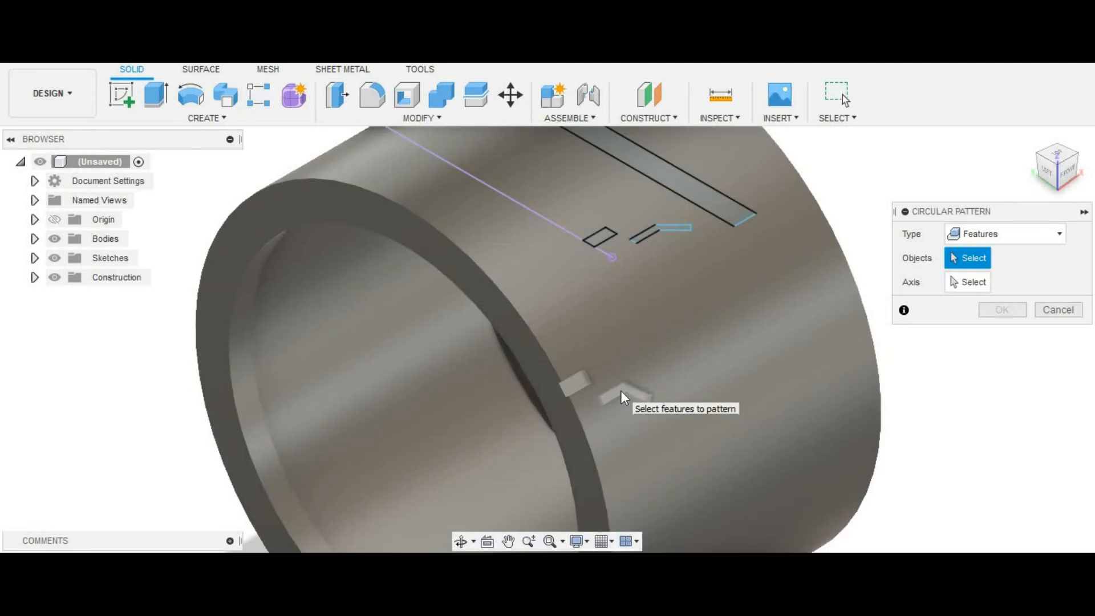
pyautogui.click(620, 390)
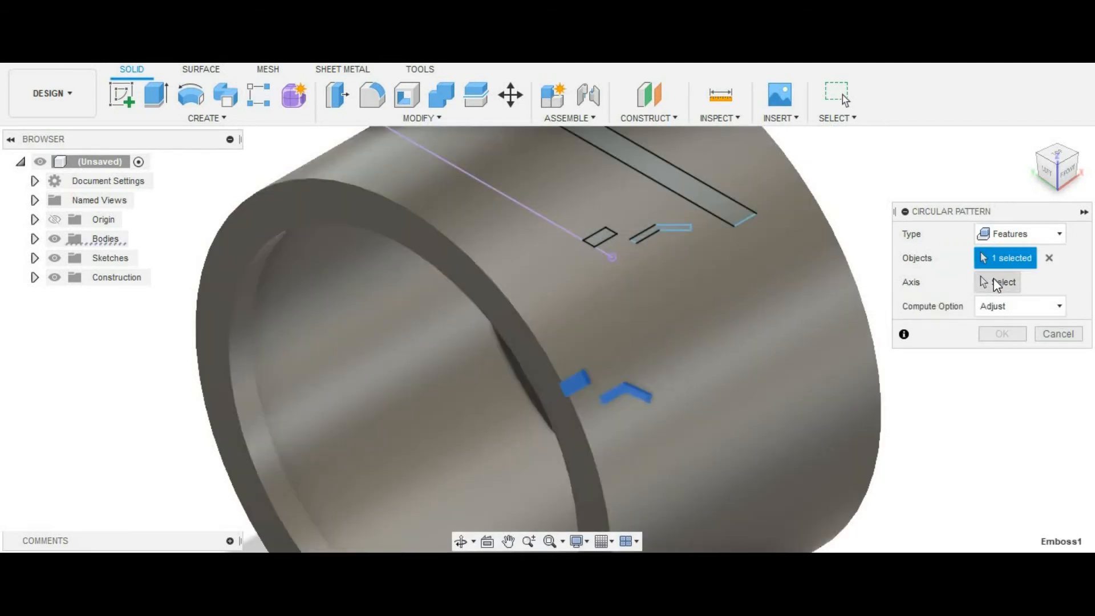
# Step: Complete the circular pattern around the origin's X axis with full angular spacing and a quantity of 20
pyautogui.click(999, 283)
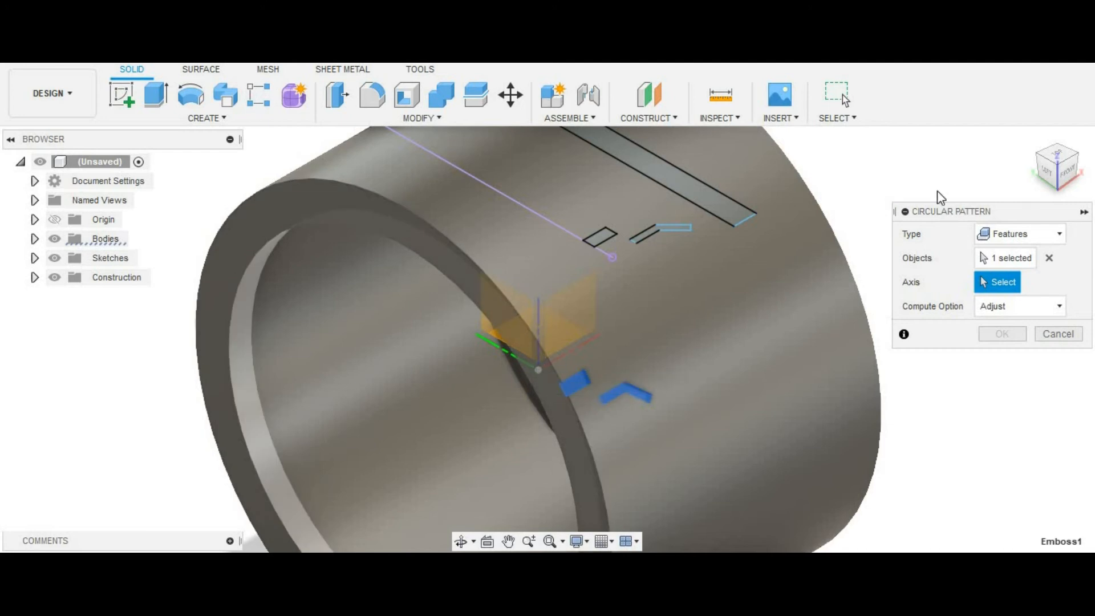
pyautogui.click(529, 541)
pyautogui.moveTo(689, 432); pyautogui.dragTo(696, 401)
pyautogui.press('Escape')
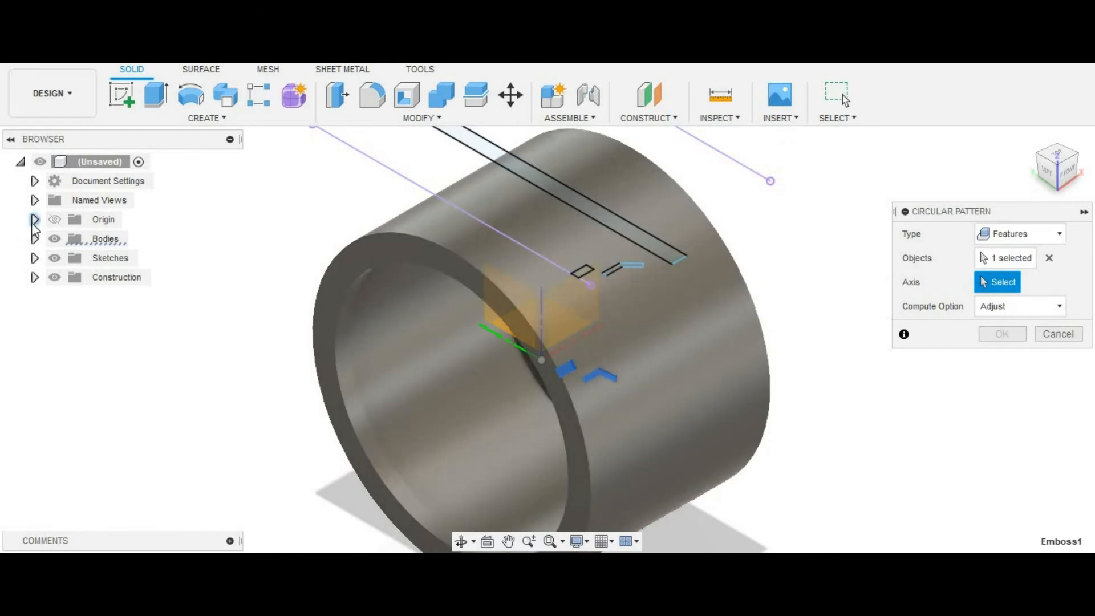
pyautogui.click(35, 219)
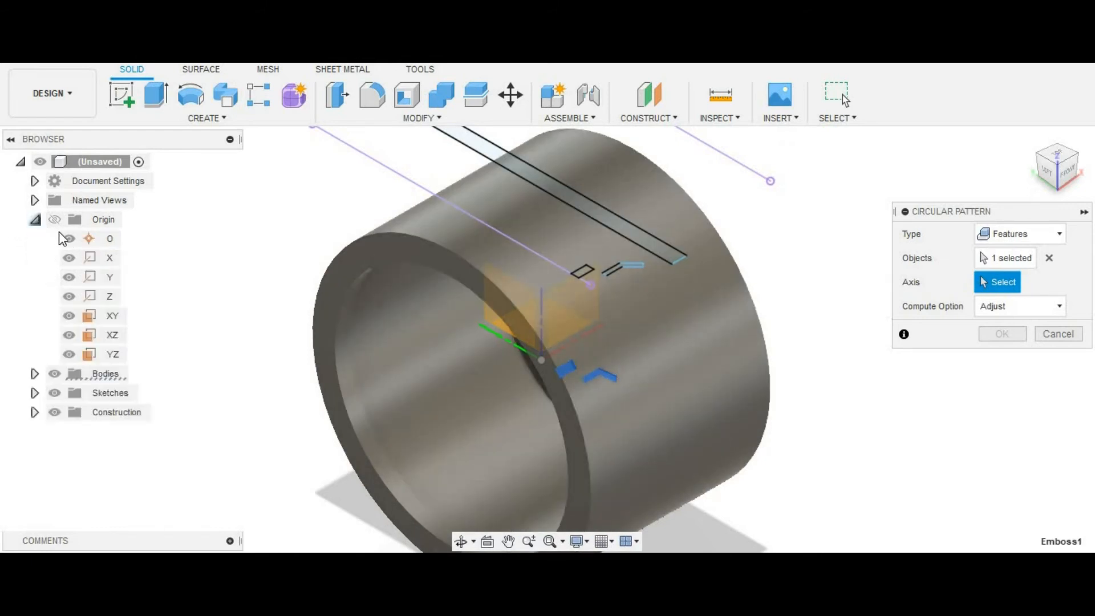
pyautogui.click(97, 259)
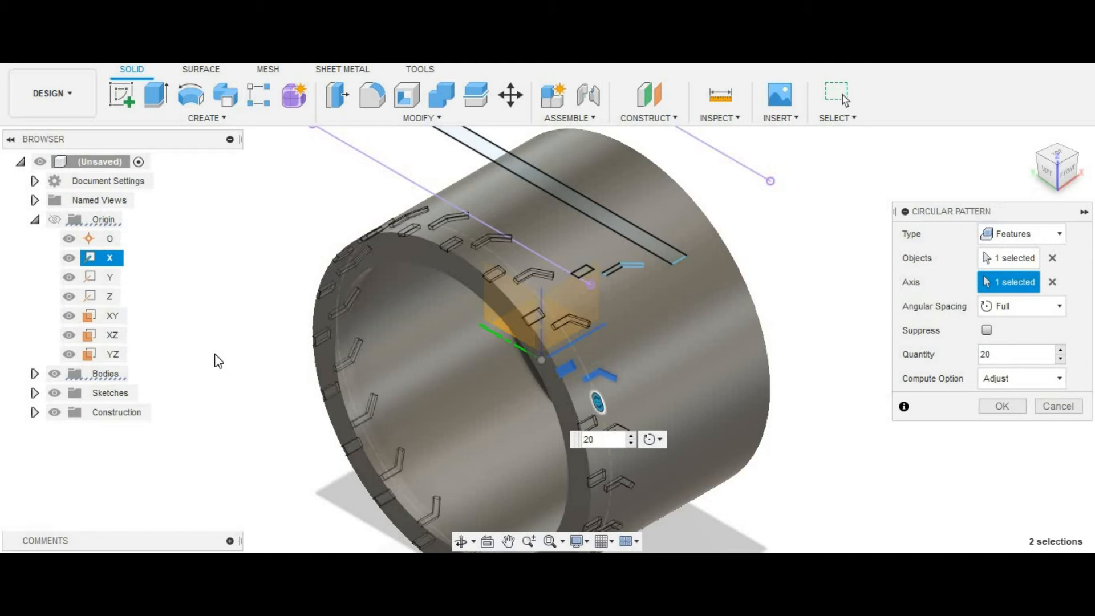
pyautogui.press('Return')
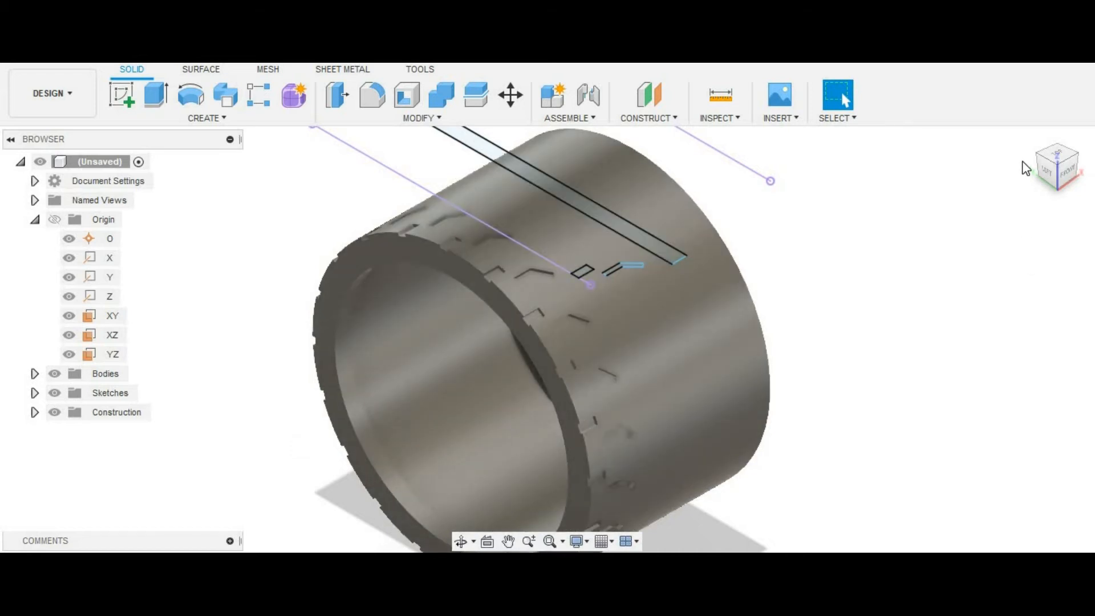
# Step: Deboss the long rectangle into the ring's outer face with the Emboss tool at a depth of -0.1875 in
pyautogui.click(1031, 138)
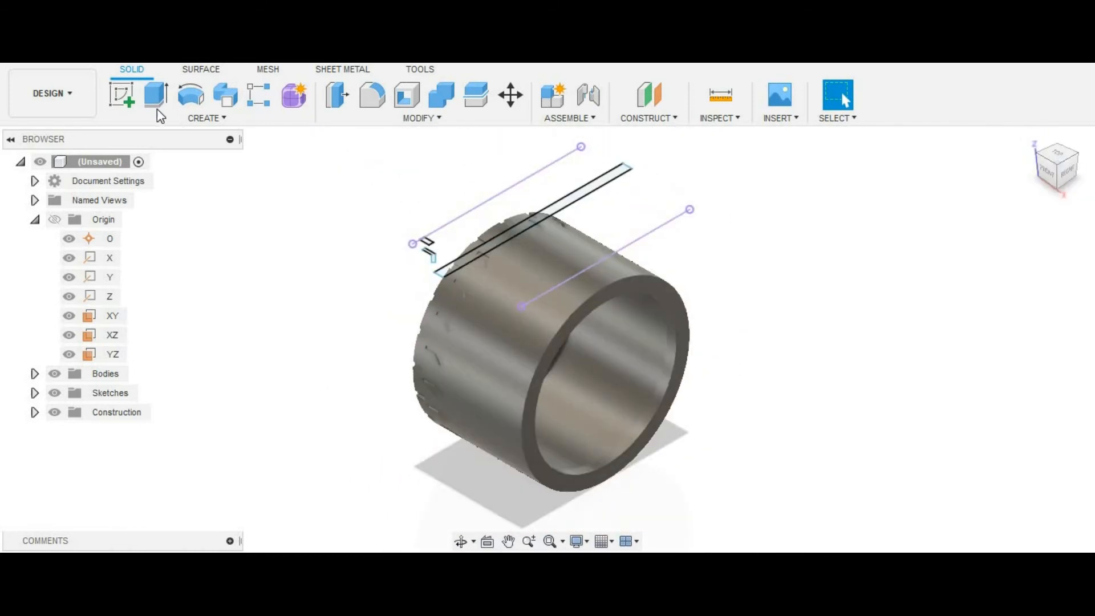
pyautogui.click(170, 121)
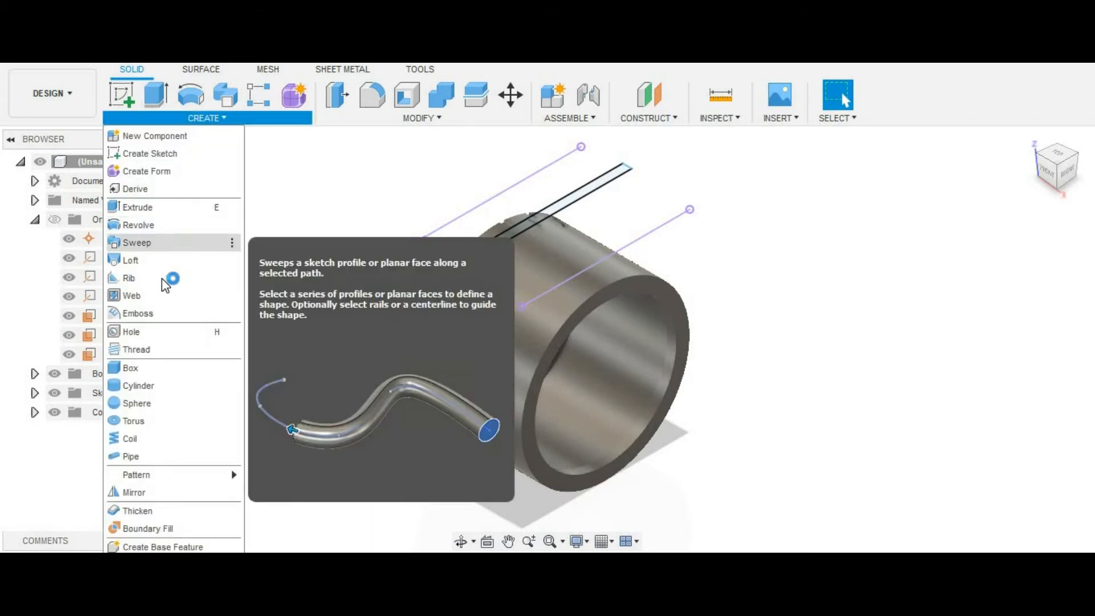
pyautogui.click(156, 311)
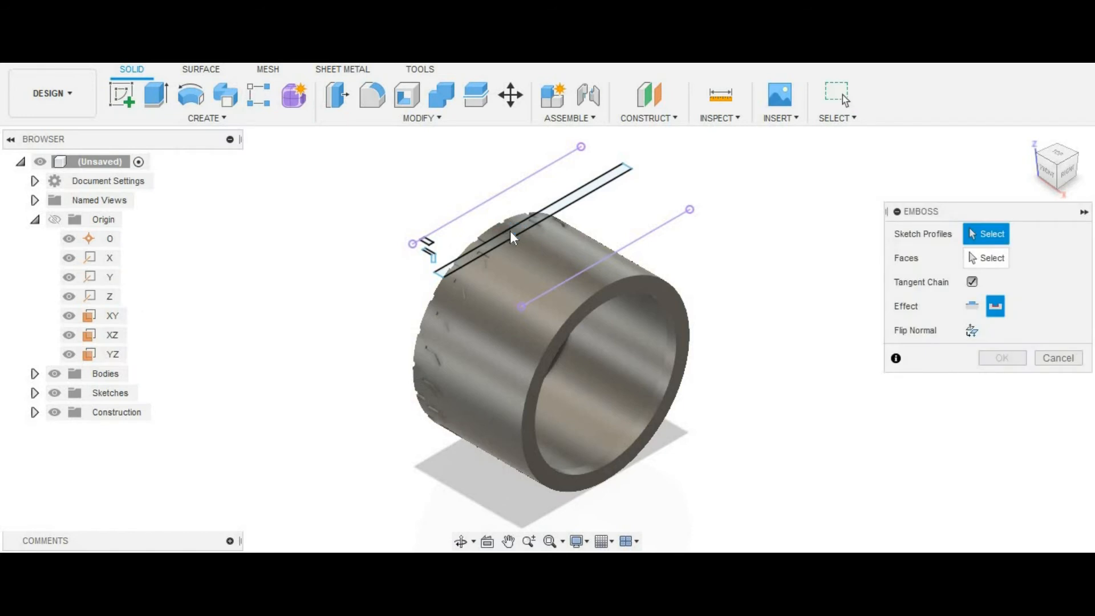
pyautogui.click(511, 231)
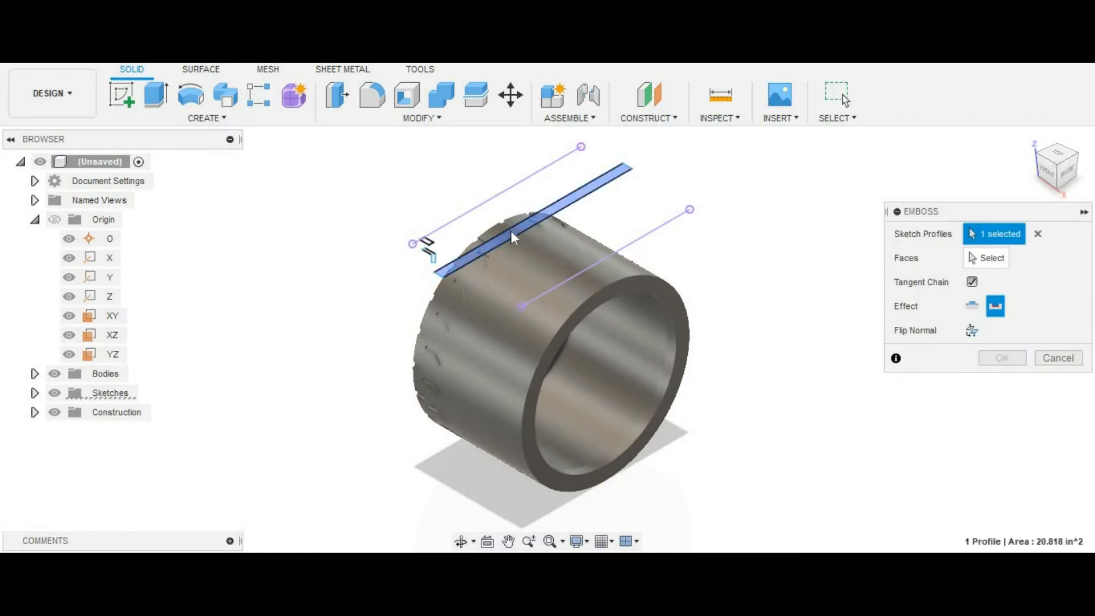
pyautogui.click(988, 261)
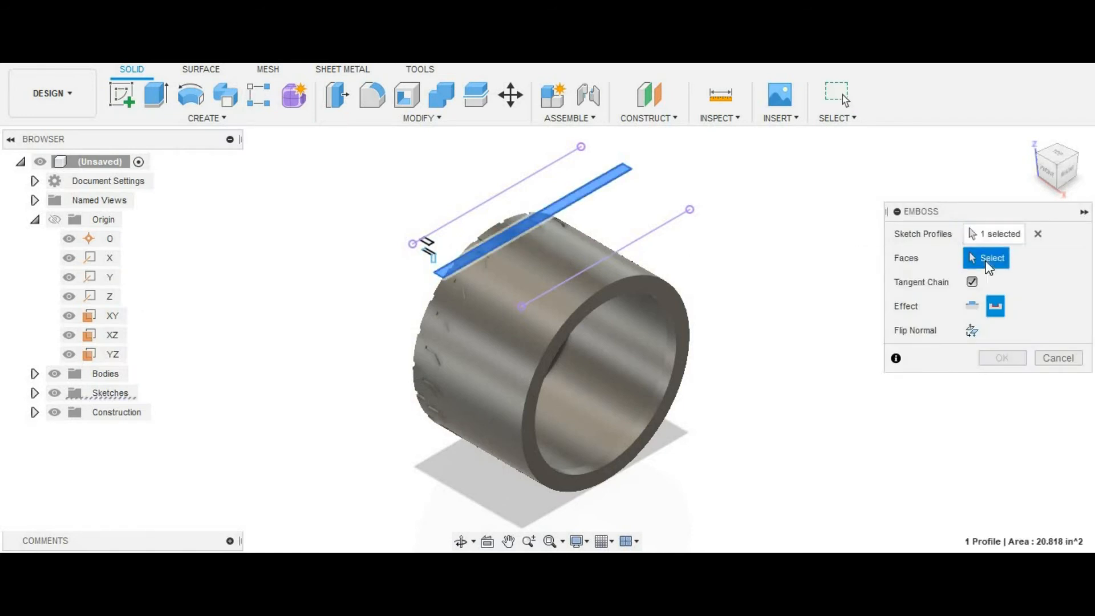
pyautogui.click(517, 323)
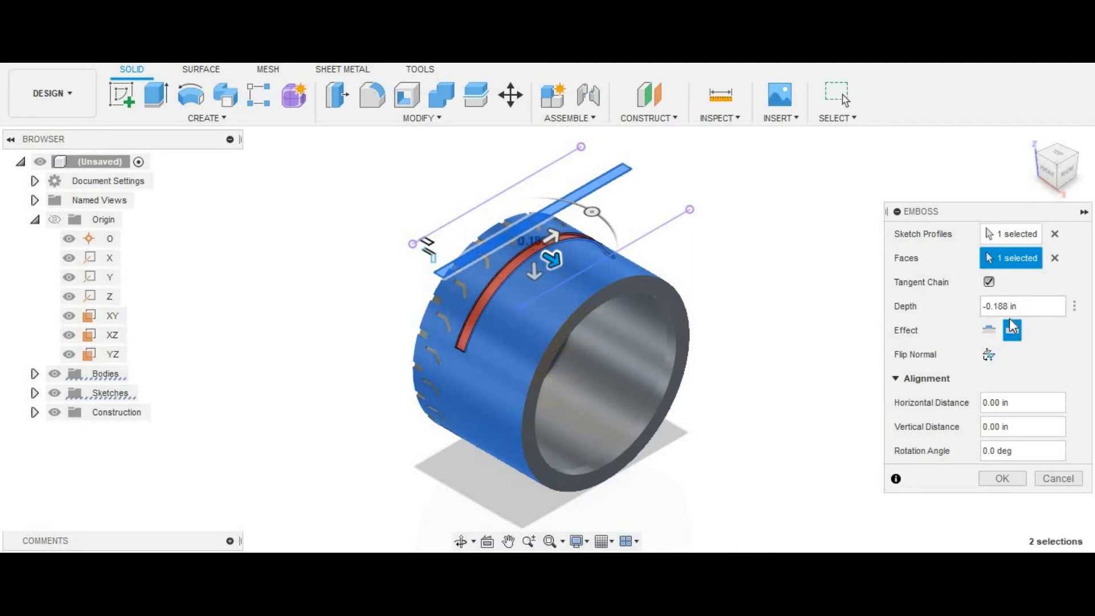
pyautogui.press('BackSpace')
pyautogui.write('75')
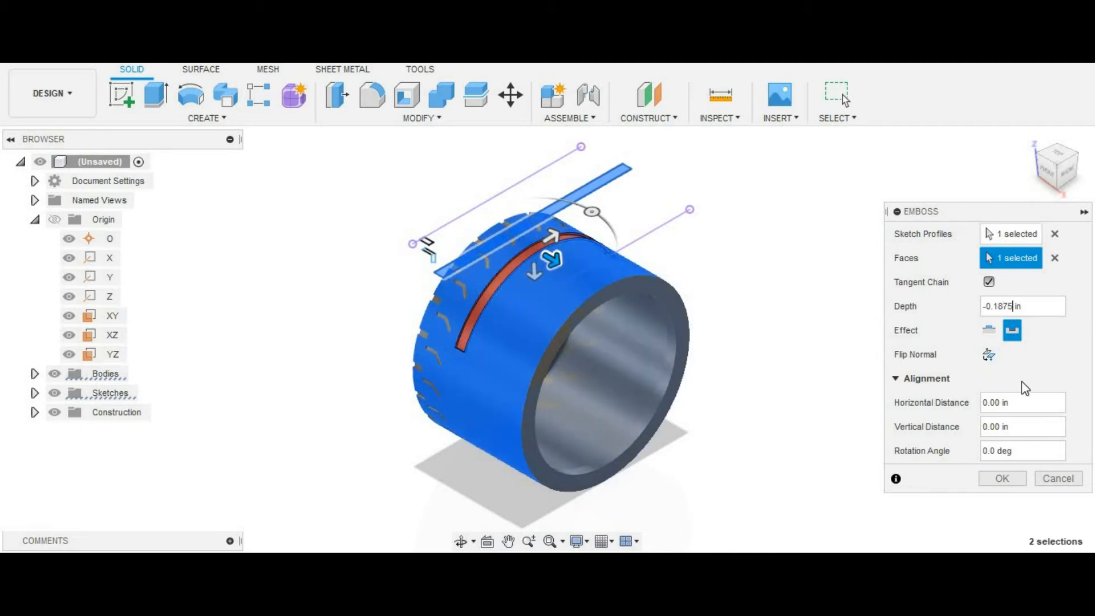
pyautogui.click(1004, 476)
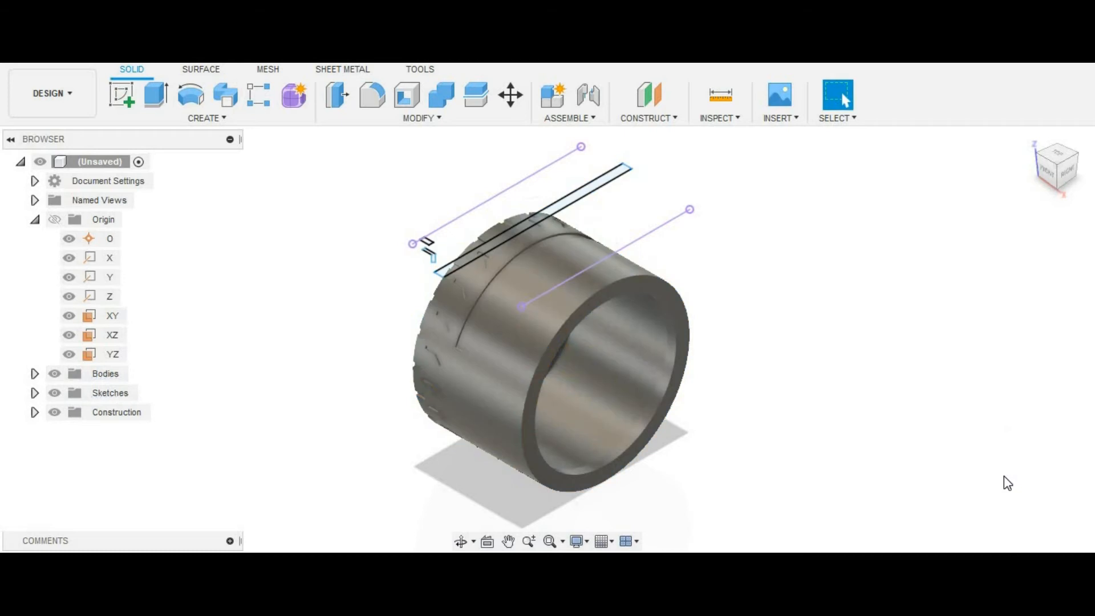
# Step: Mirror the debossed long groove as a feature across the origin's YZ plane
pyautogui.click(240, 121)
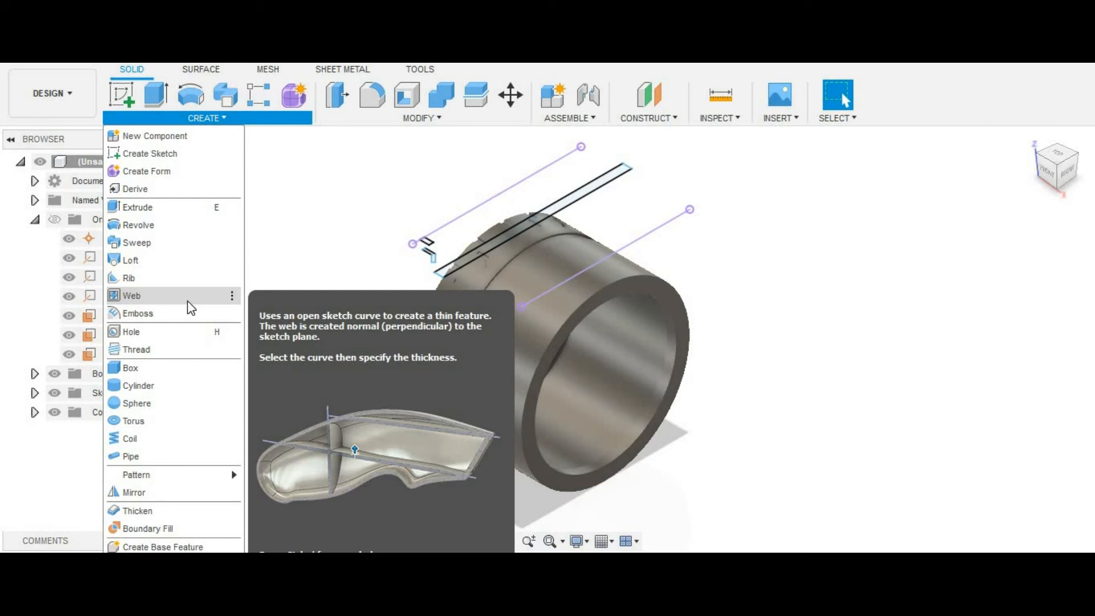
pyautogui.click(228, 492)
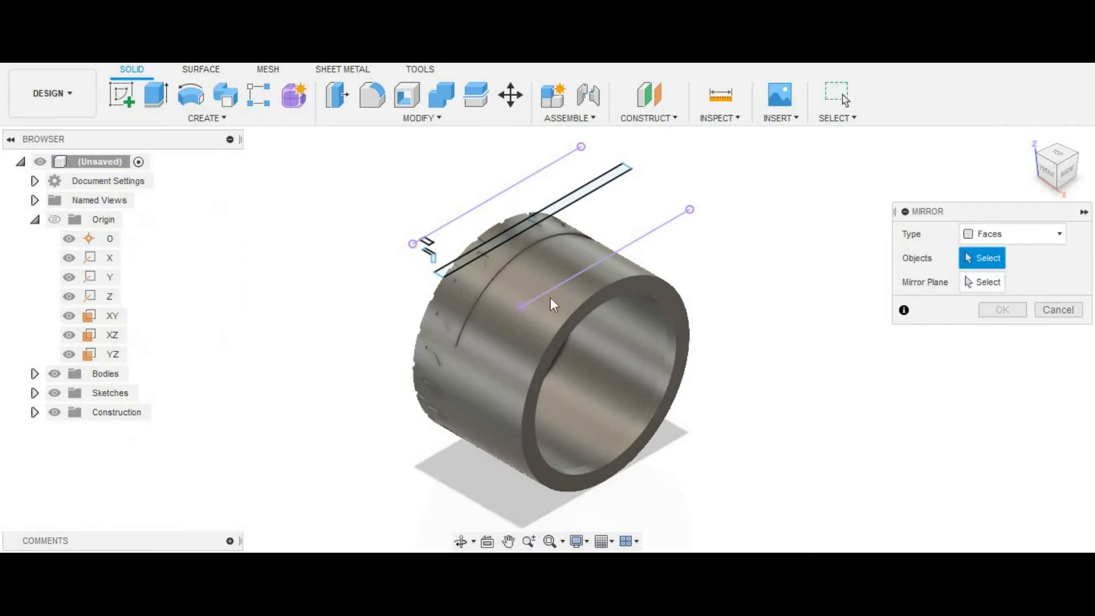
pyautogui.click(490, 286)
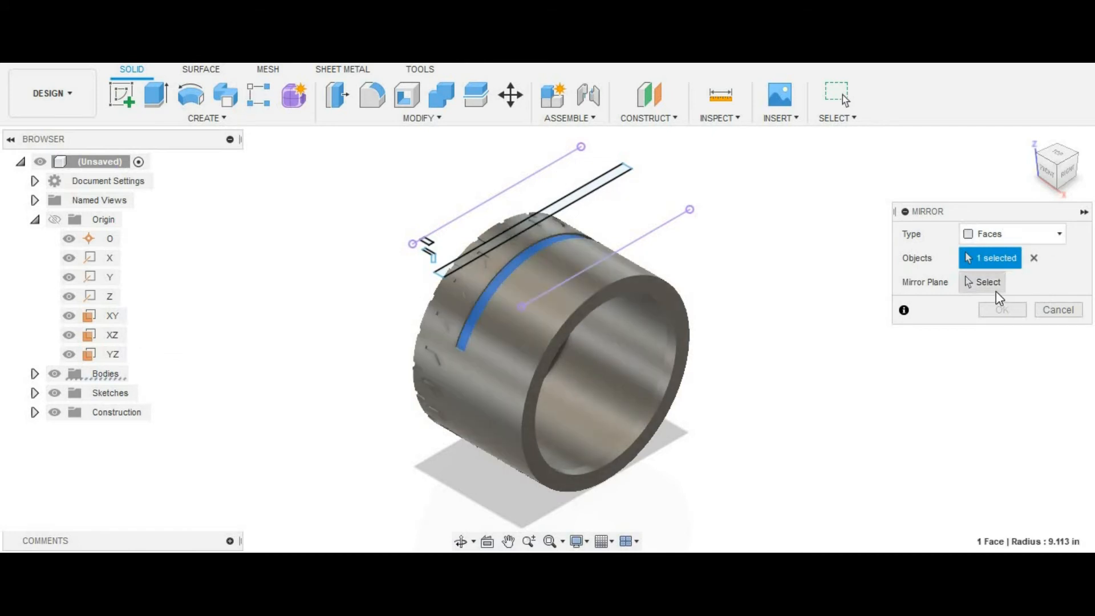
pyautogui.click(994, 240)
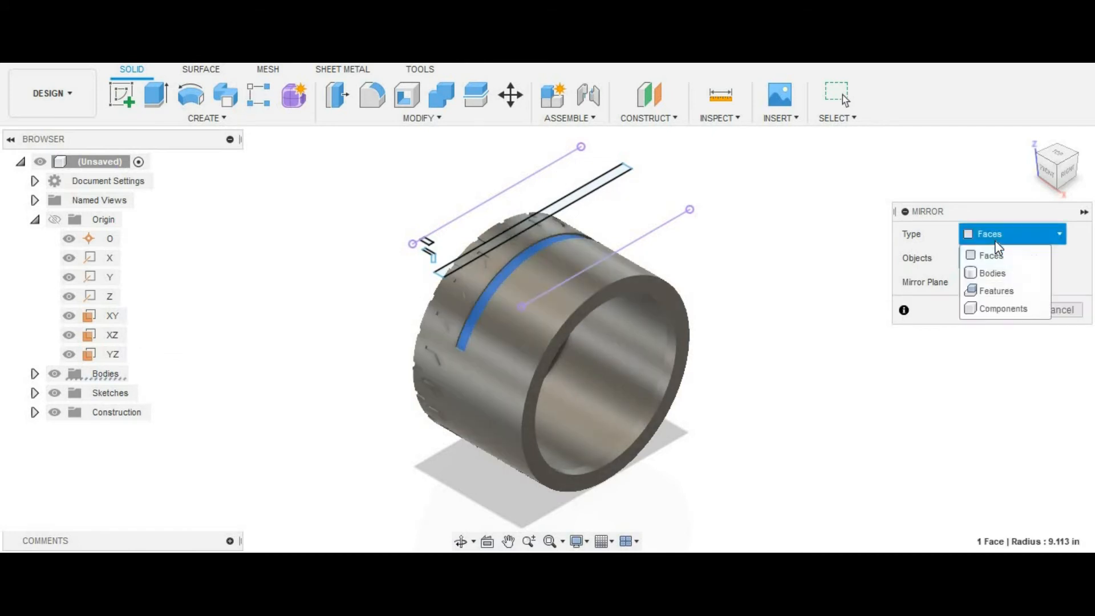
pyautogui.click(996, 290)
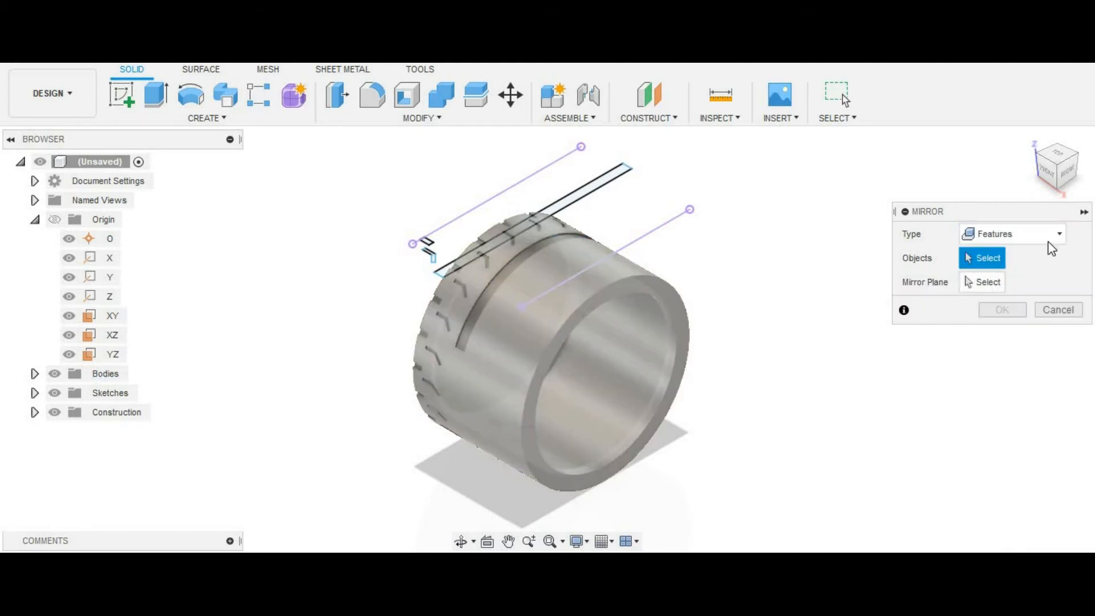
pyautogui.click(1031, 234)
pyautogui.click(992, 288)
pyautogui.click(507, 274)
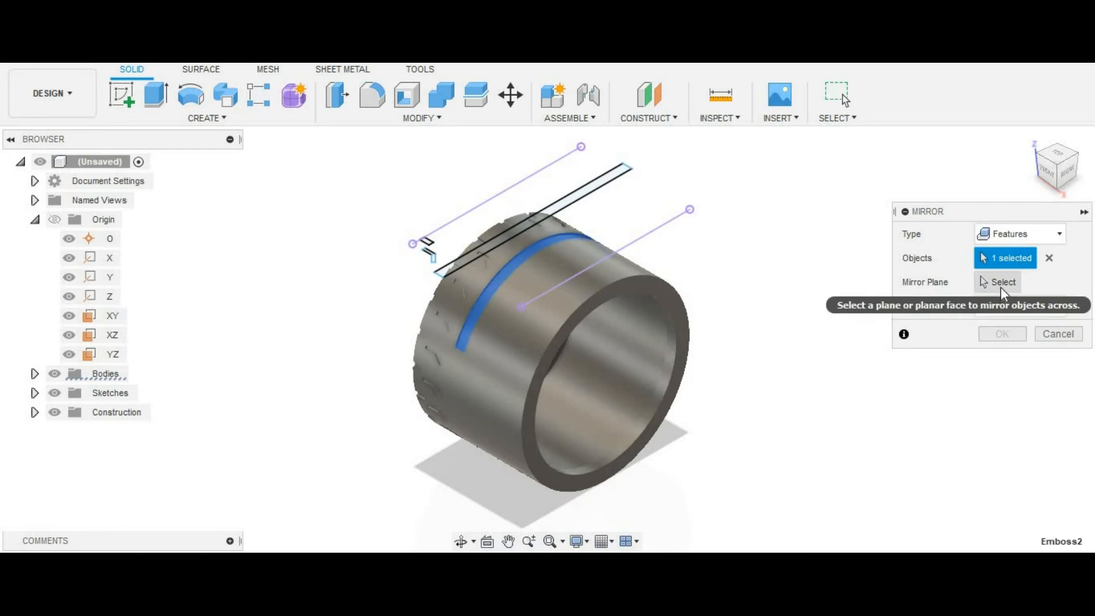
pyautogui.click(1000, 285)
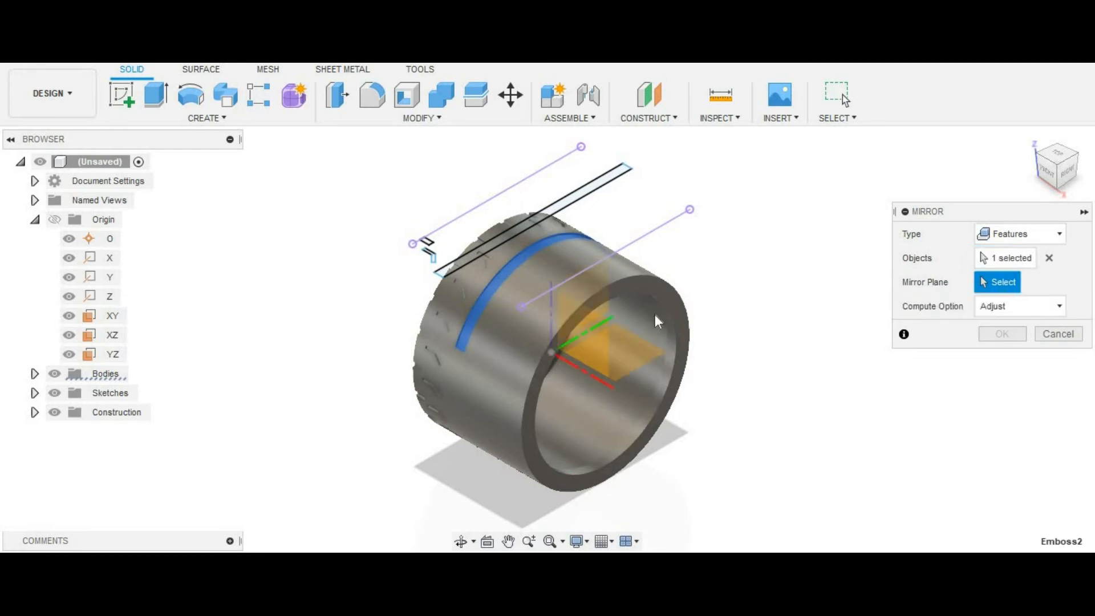
pyautogui.click(589, 285)
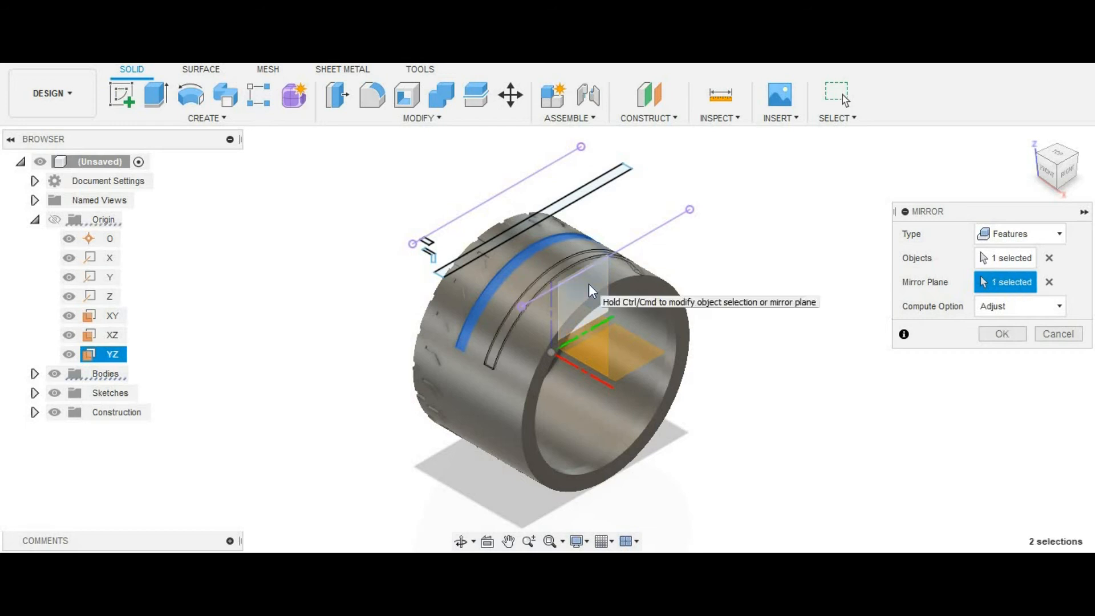
pyautogui.click(1002, 334)
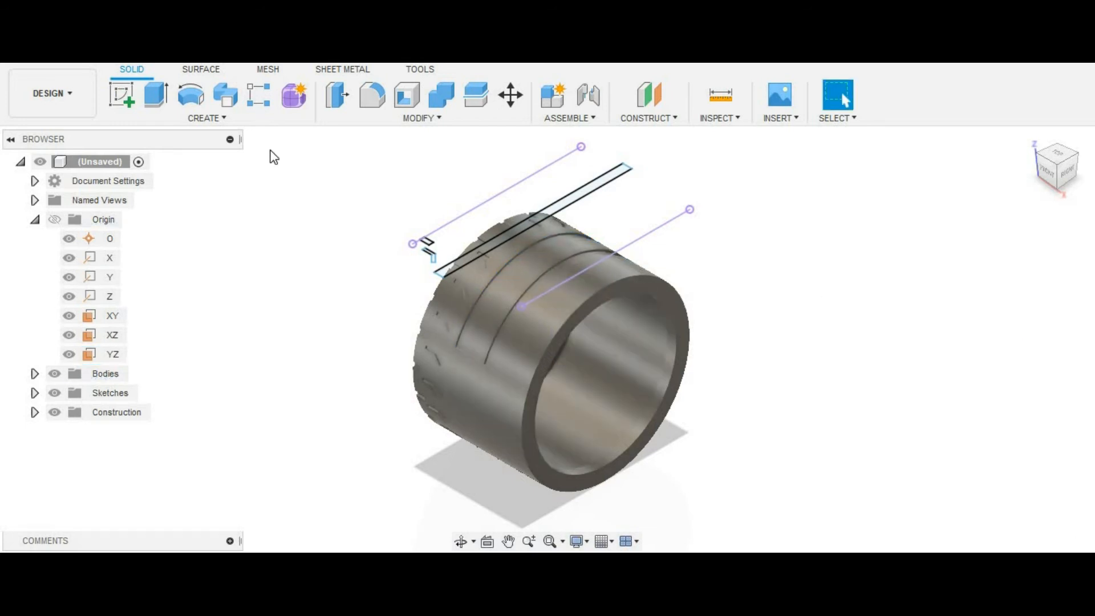
# Step: Pattern both long grooves circularly around the origin's X axis with full angular spacing and a quantity of 5
pyautogui.click(209, 118)
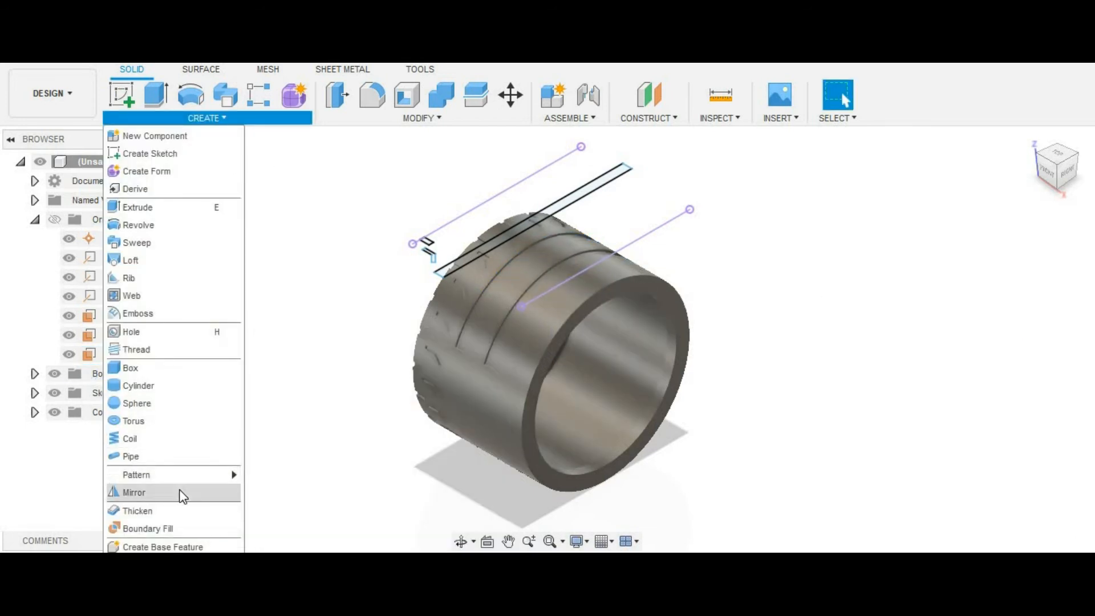
pyautogui.moveTo(179, 474)
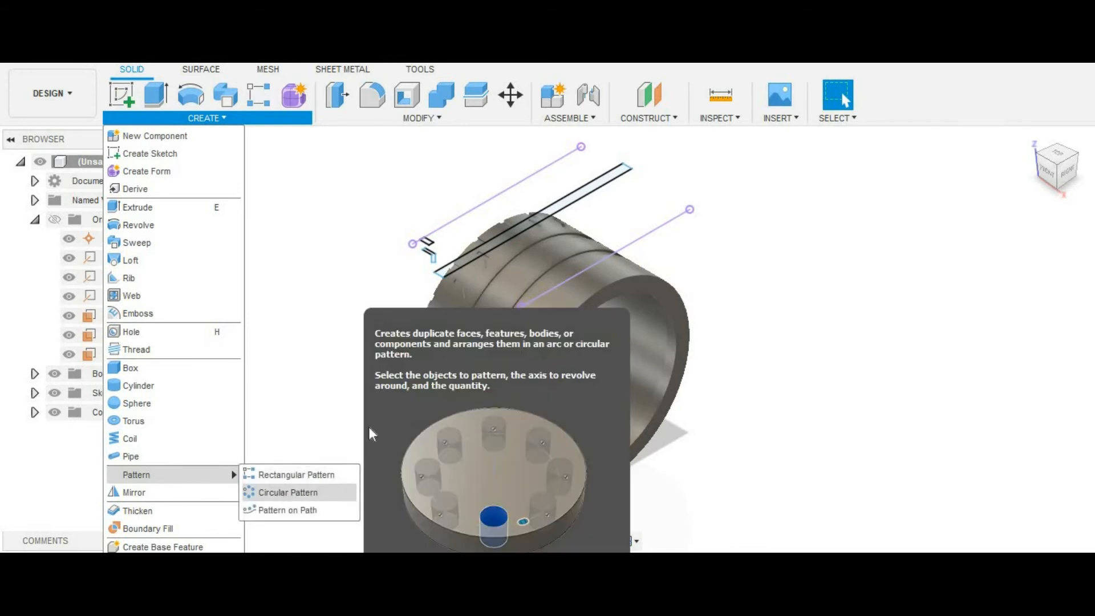
pyautogui.click(288, 492)
pyautogui.click(500, 340)
pyautogui.click(477, 310)
pyautogui.click(997, 281)
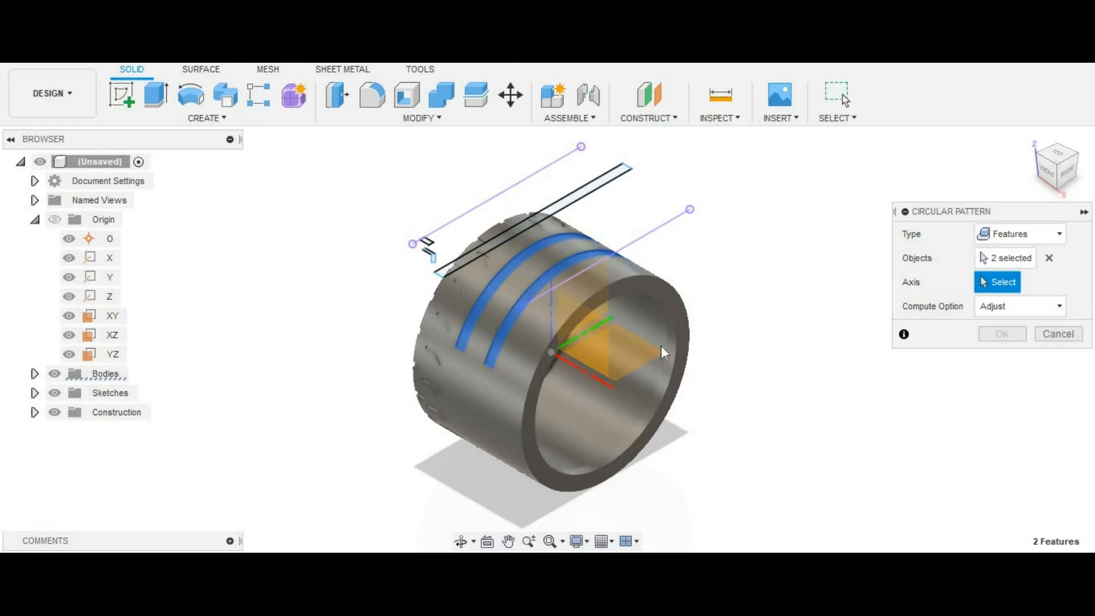
pyautogui.click(610, 385)
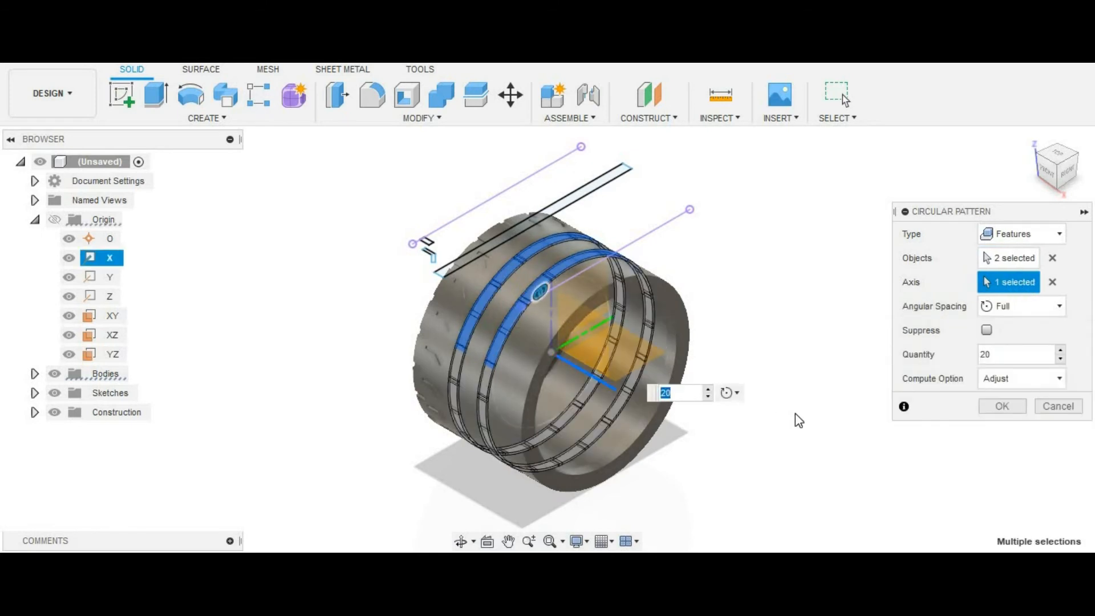
pyautogui.press('BackSpace')
pyautogui.write('5')
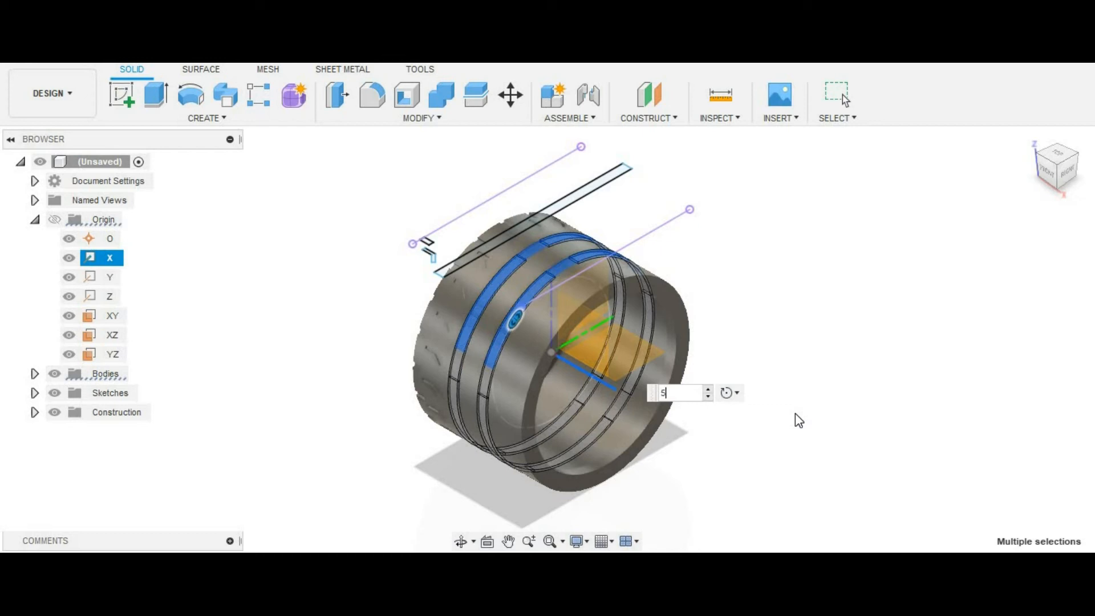
pyautogui.press('Return')
# Step: Mirror the debossed rectangle and bent groove together with their circular pattern across the origin's YZ plane
pyautogui.click(209, 123)
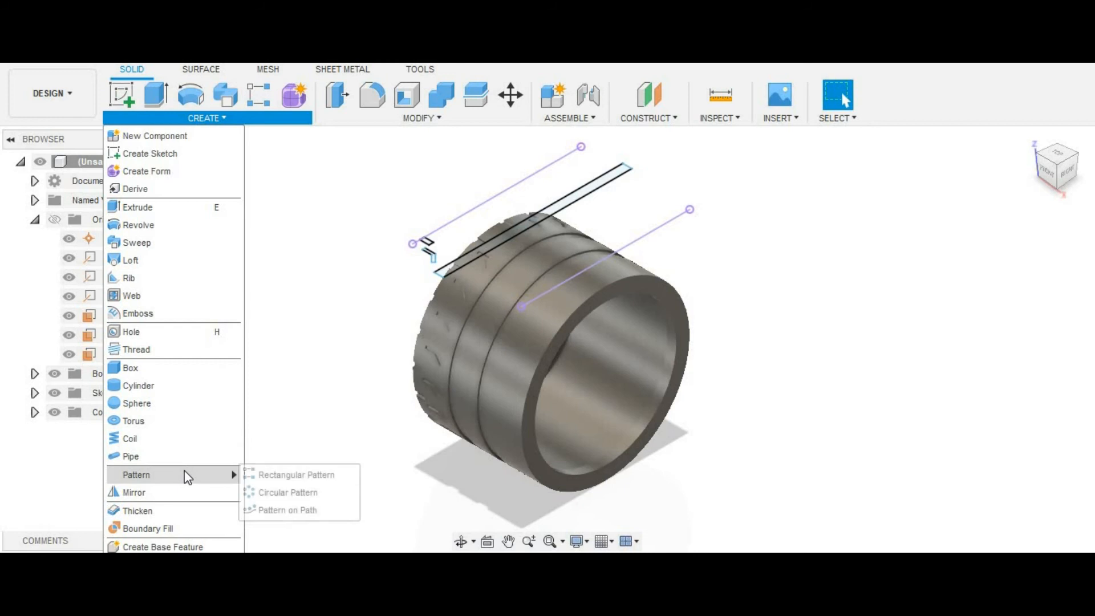
pyautogui.click(178, 493)
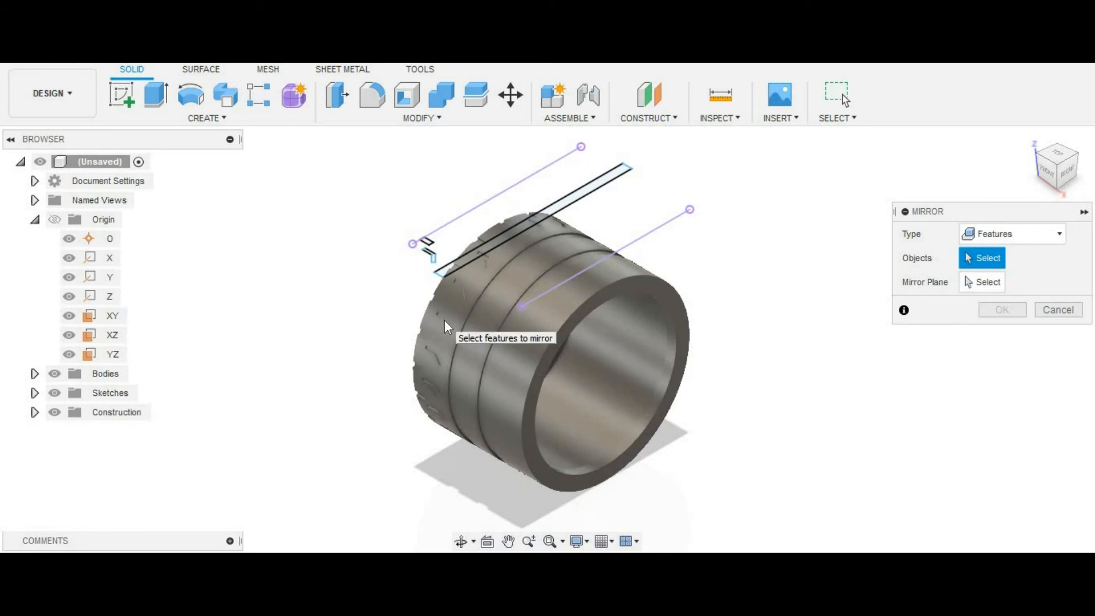
pyautogui.click(1047, 170)
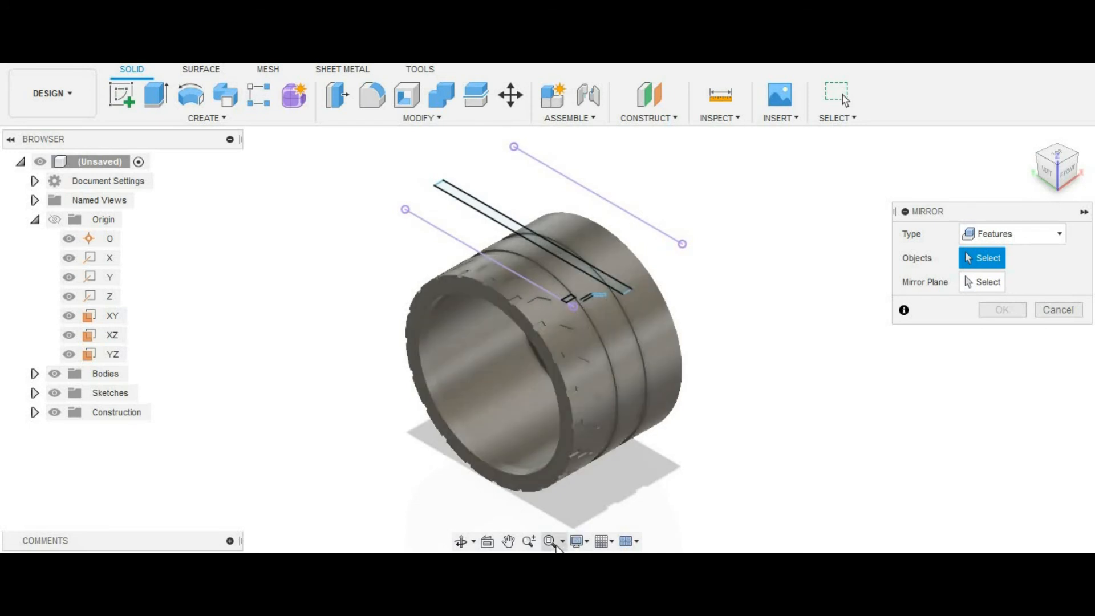
pyautogui.click(529, 540)
pyautogui.moveTo(623, 319); pyautogui.dragTo(652, 403)
pyautogui.press('Escape')
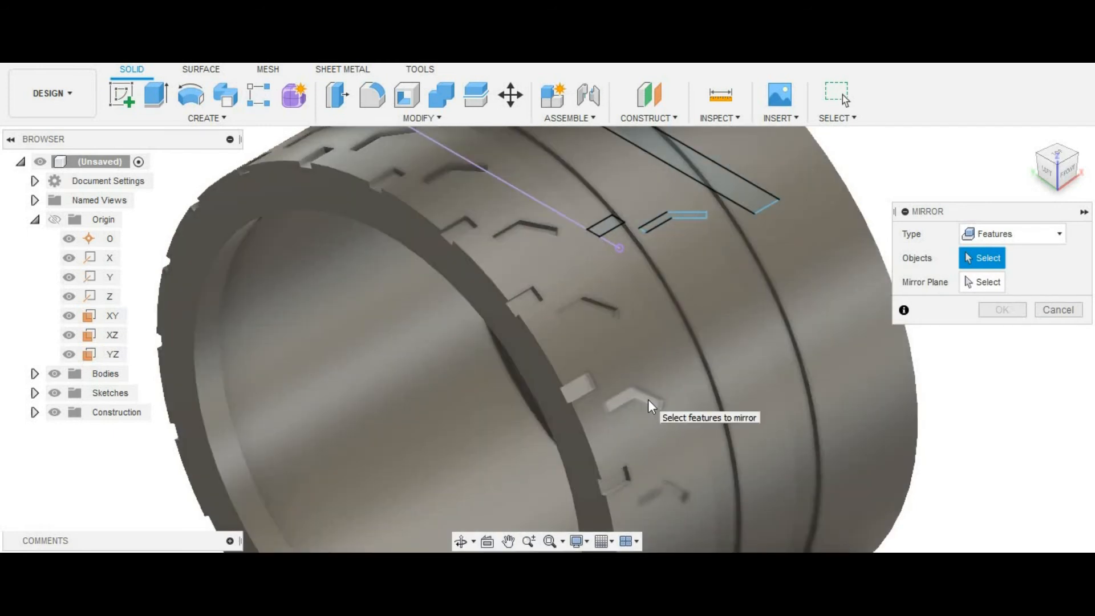
pyautogui.click(648, 399)
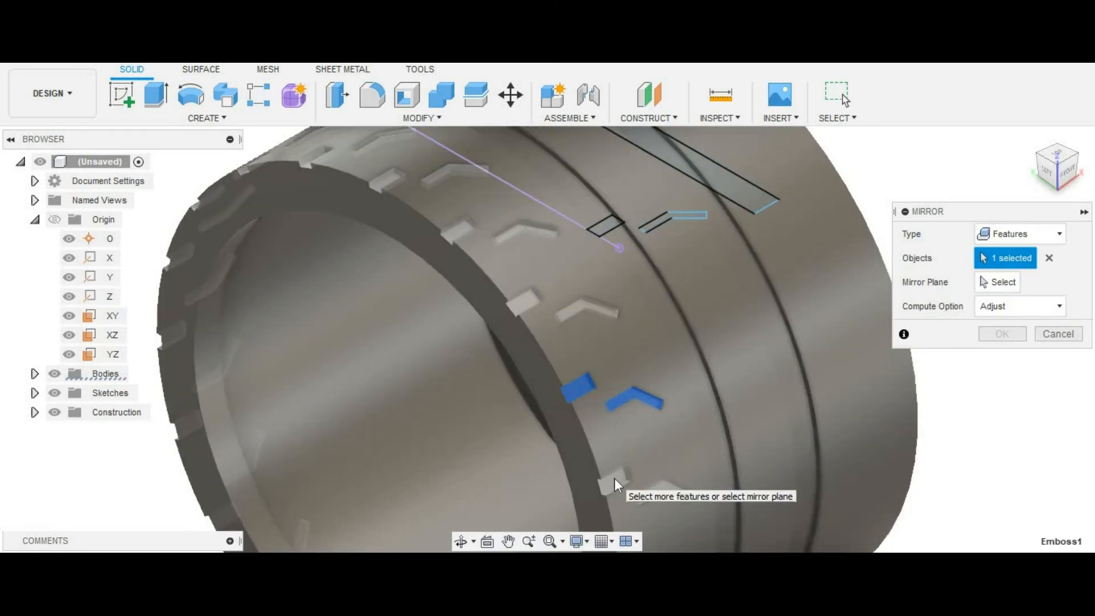
pyautogui.click(614, 478)
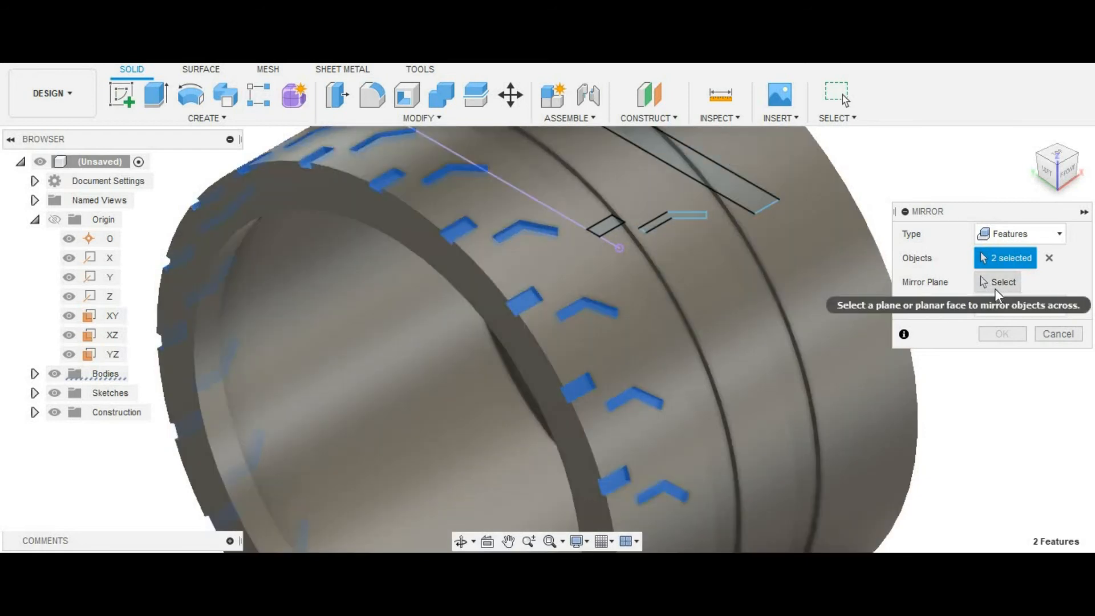
pyautogui.click(997, 285)
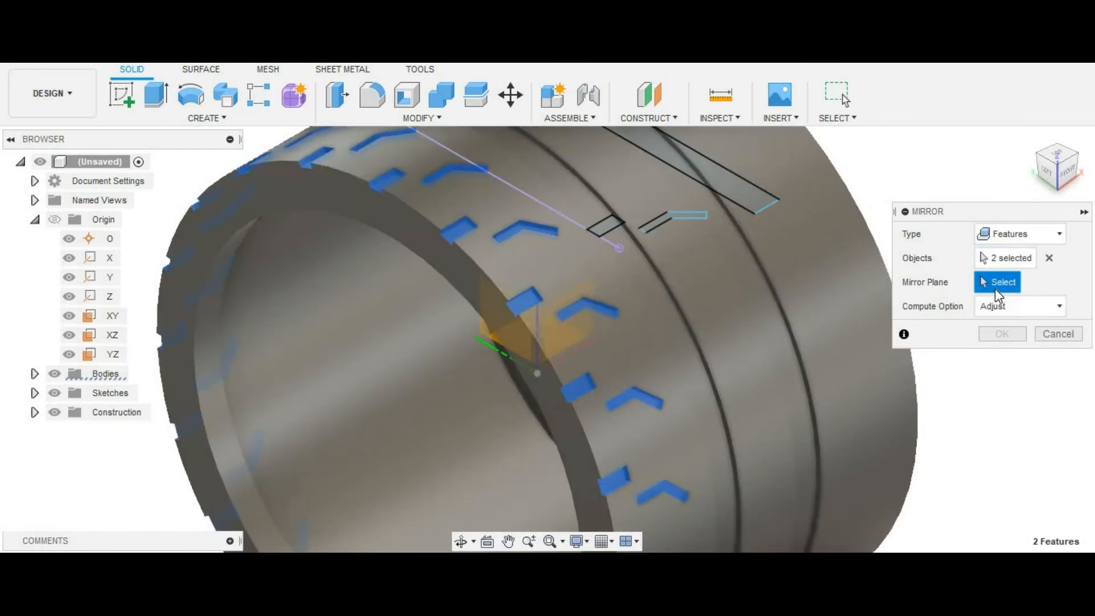
pyautogui.click(480, 329)
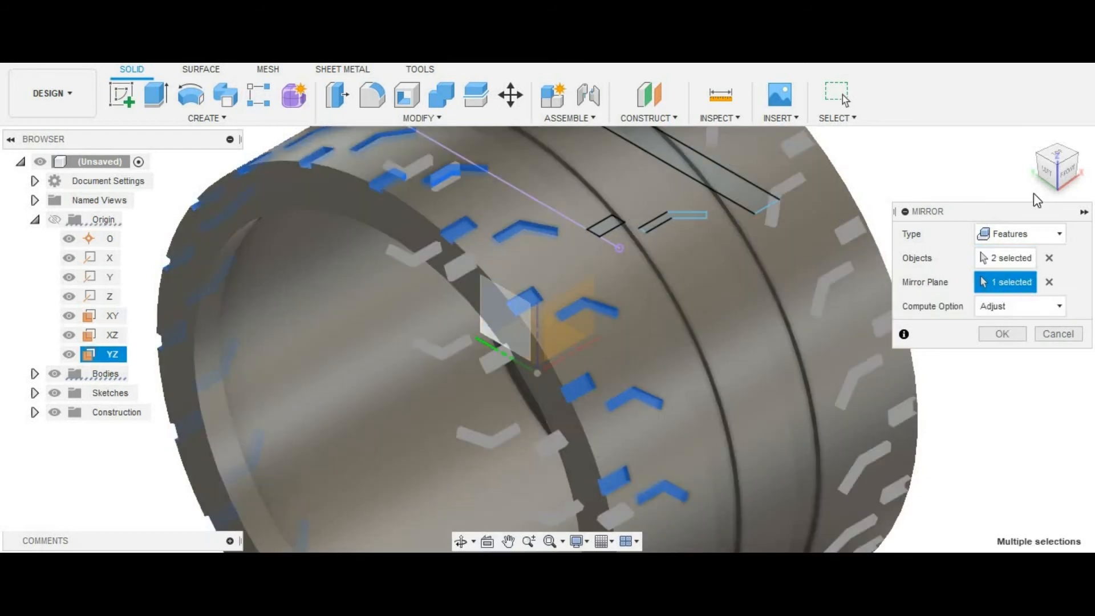
pyautogui.click(1032, 137)
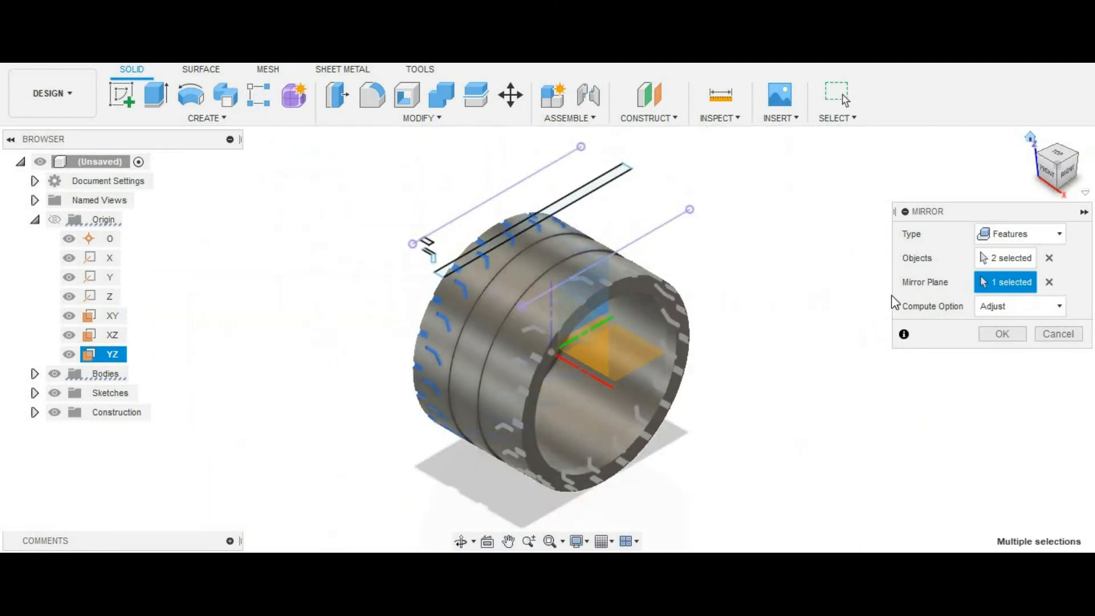
pyautogui.click(1001, 334)
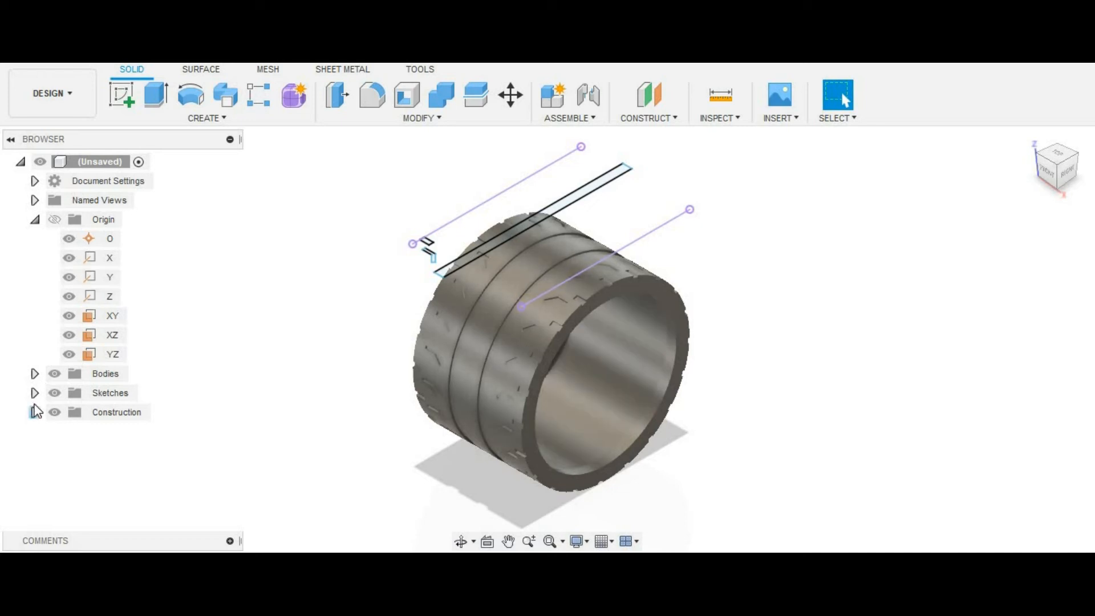
# Step: Hide all sketches and collapse the list of origin geometry
pyautogui.click(54, 394)
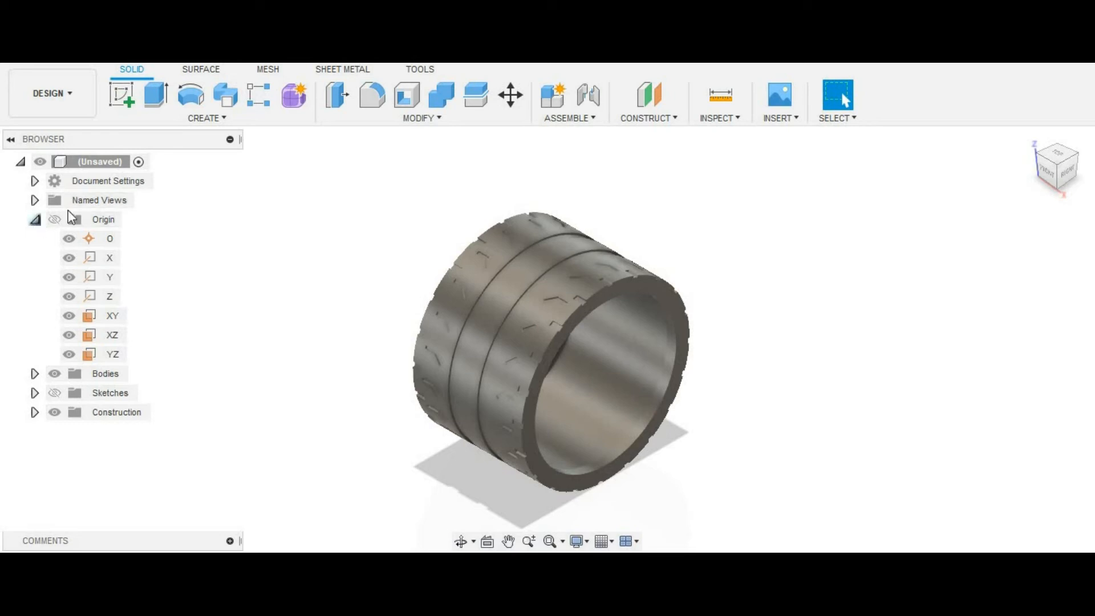
pyautogui.click(34, 221)
# Step: Search the appearance library for "rubber" and apply the Rubber - Soft appearance to the ring body
pyautogui.click(396, 120)
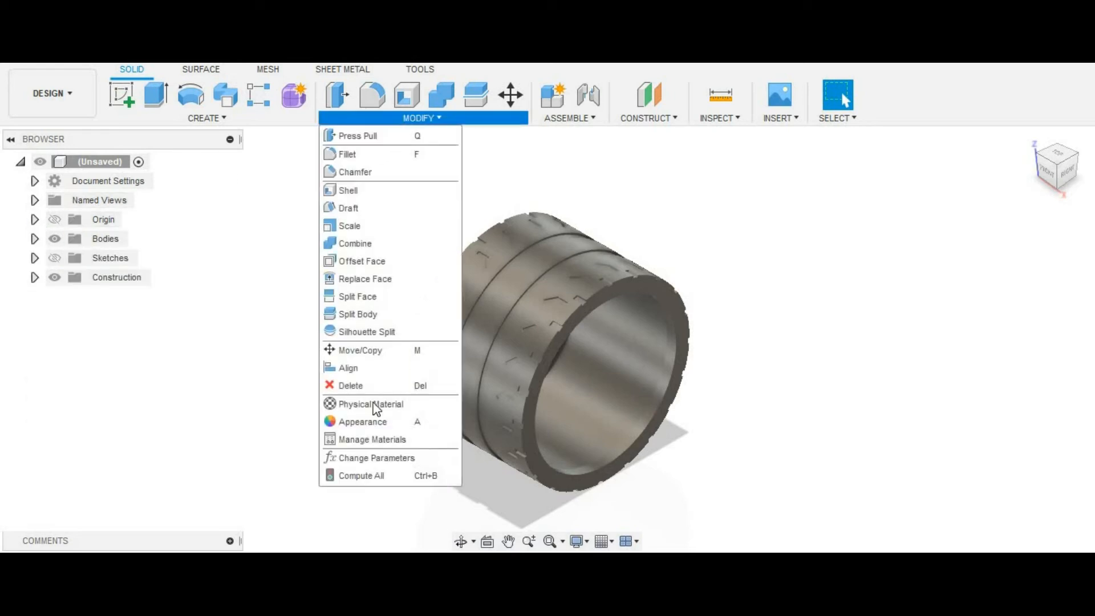
pyautogui.click(364, 426)
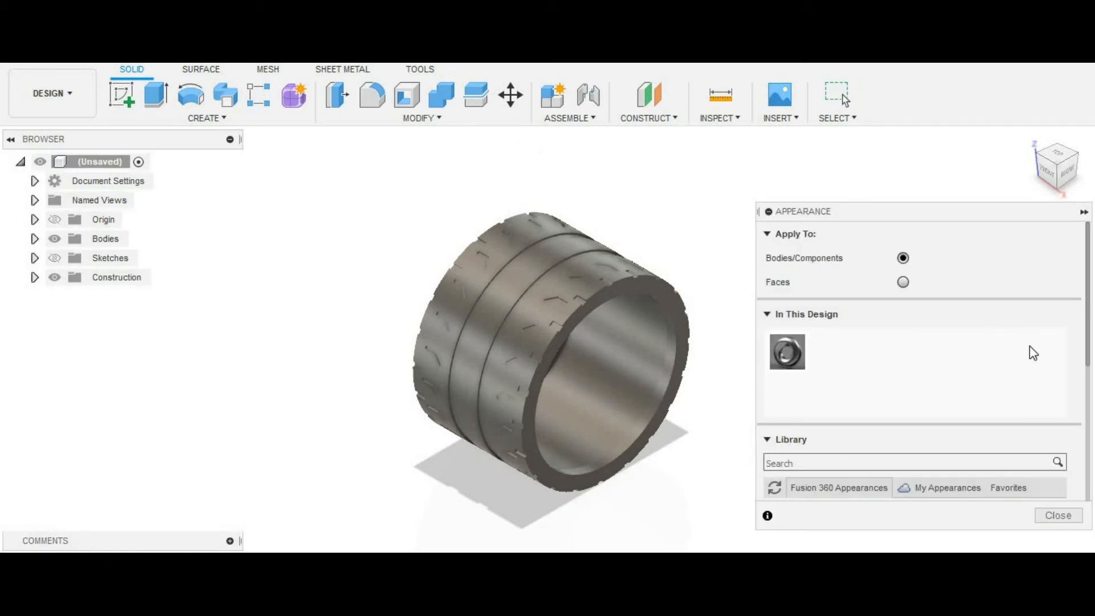
pyautogui.moveTo(1087, 315); pyautogui.dragTo(1080, 409)
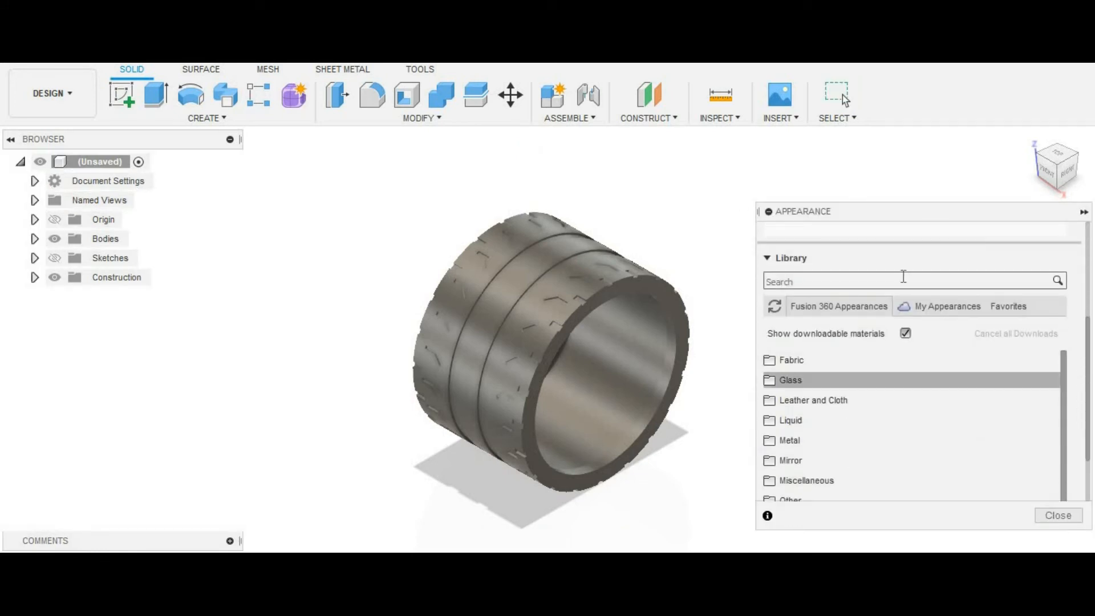
pyautogui.click(903, 278)
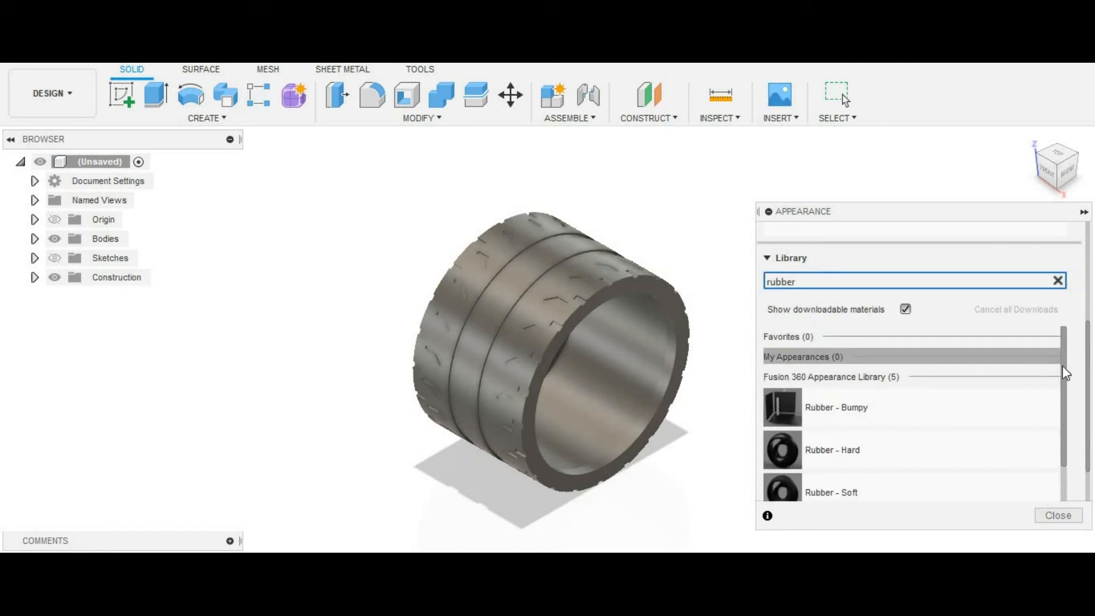
pyautogui.scroll(-2, 994, 467)
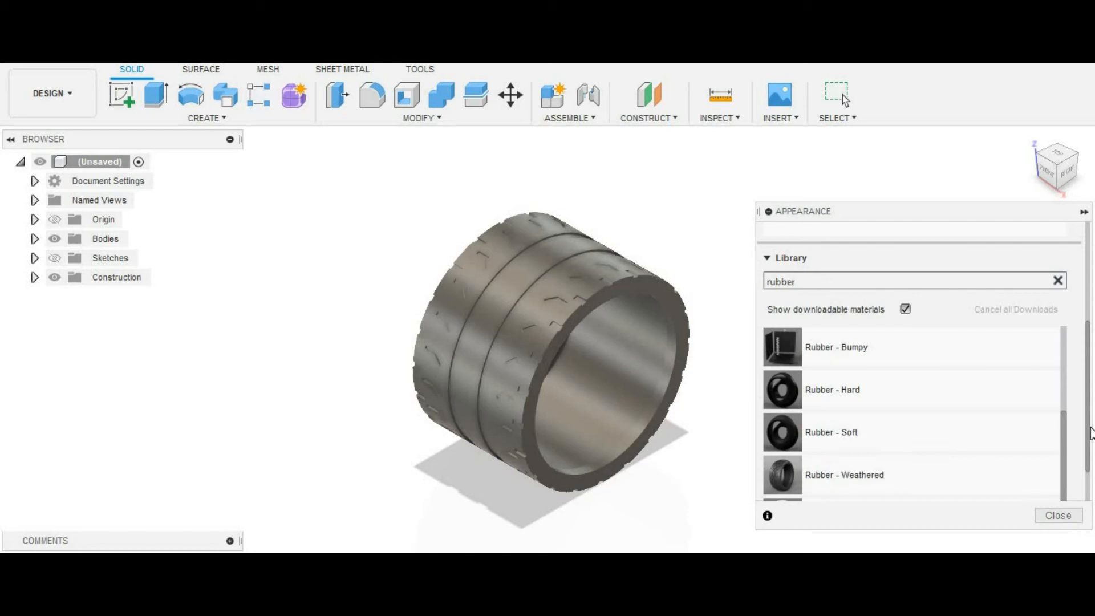
pyautogui.scroll(-2, 1087, 481)
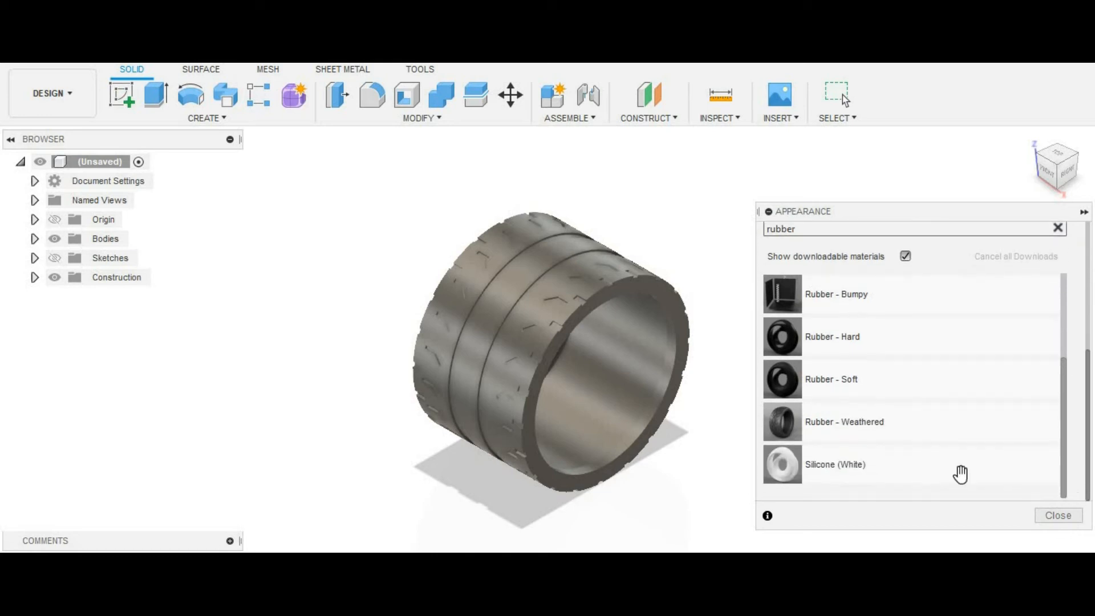
pyautogui.moveTo(854, 438); pyautogui.dragTo(557, 306)
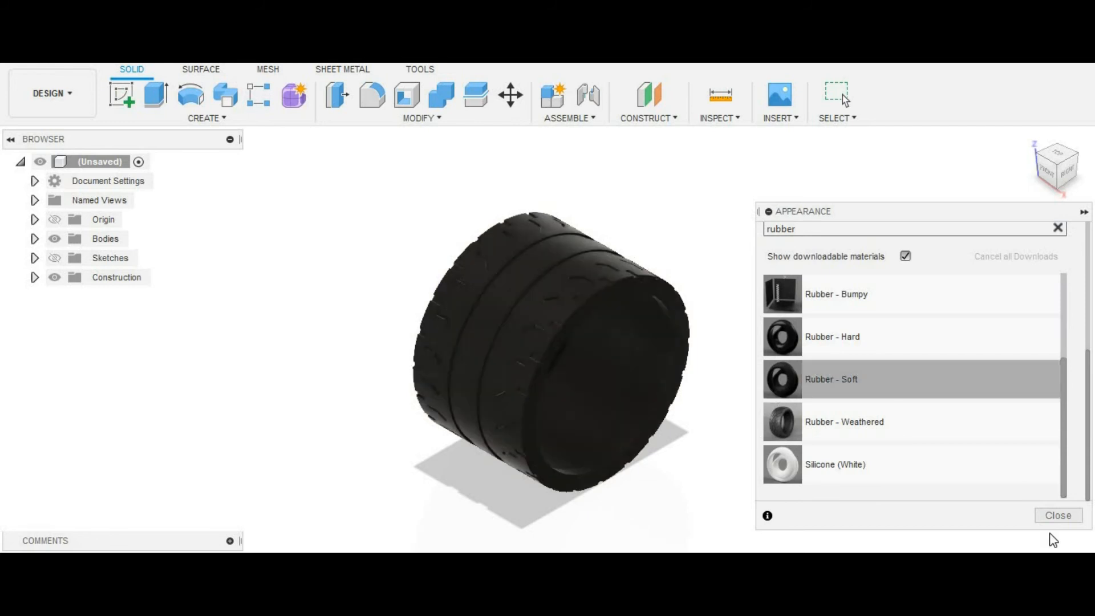
pyautogui.click(1064, 522)
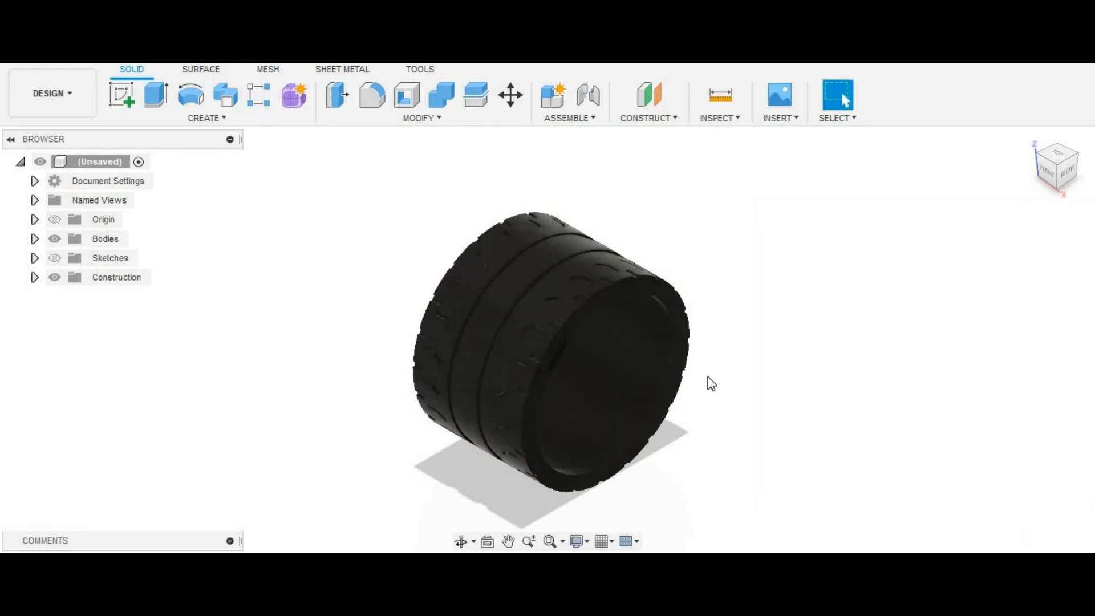
# Step: Start a new sketch on the flat end face of the ring
pyautogui.click(131, 100)
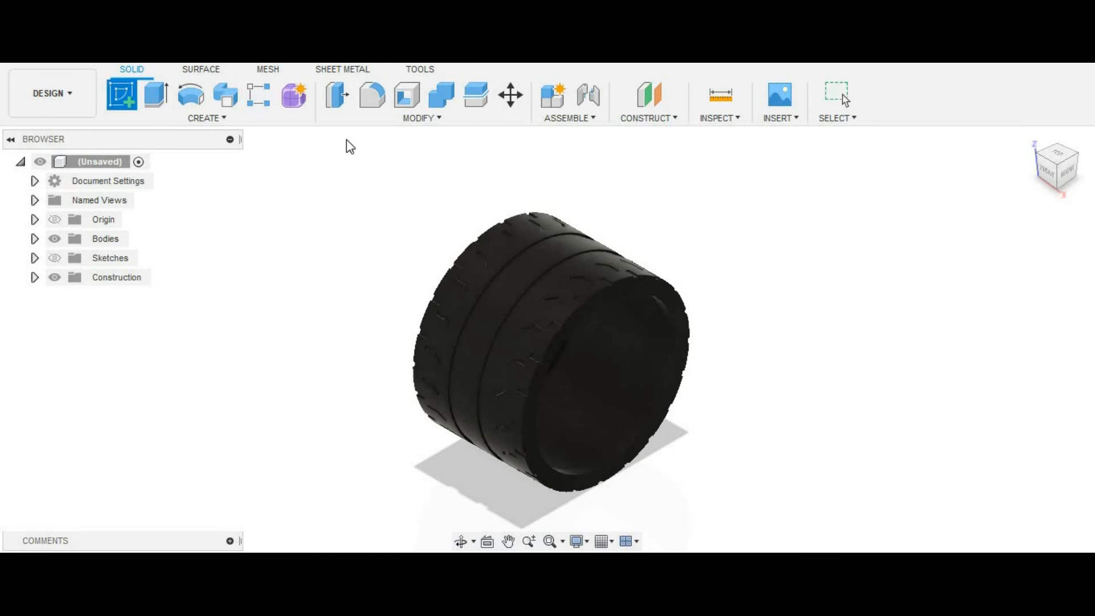
pyautogui.click(652, 289)
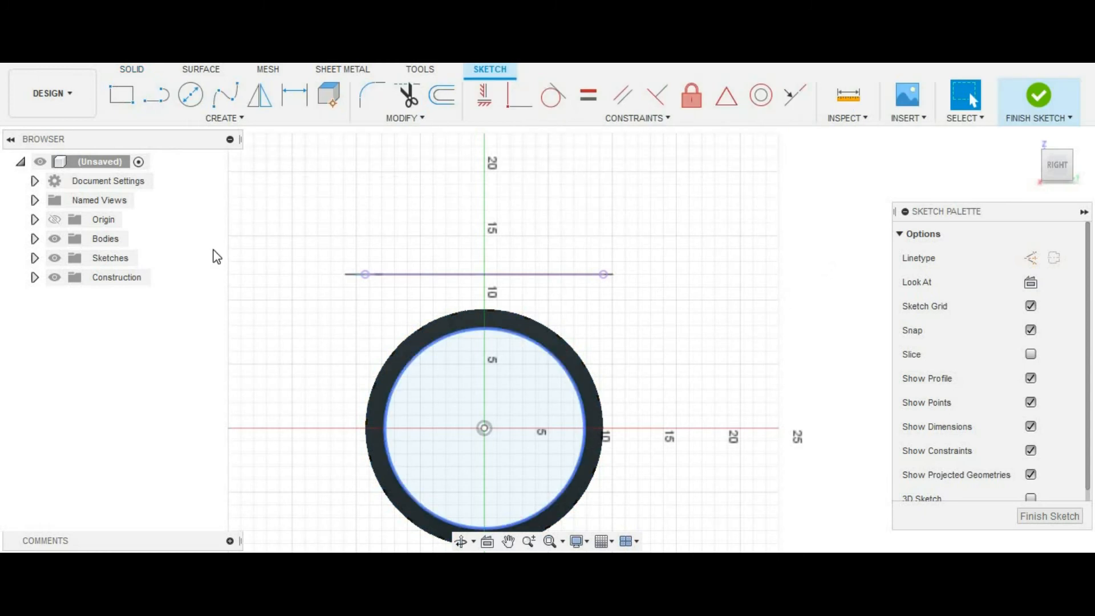
# Step: Hide Sketch2 among the design's sketches and collapse the sketch list
pyautogui.click(34, 258)
pyautogui.click(69, 316)
pyautogui.click(67, 297)
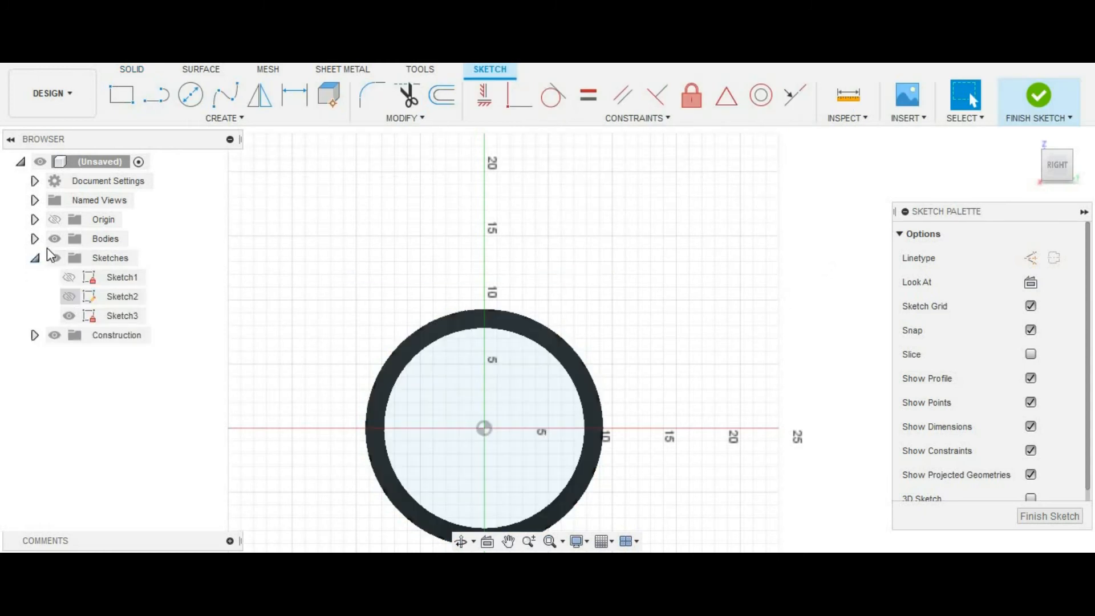
pyautogui.click(35, 258)
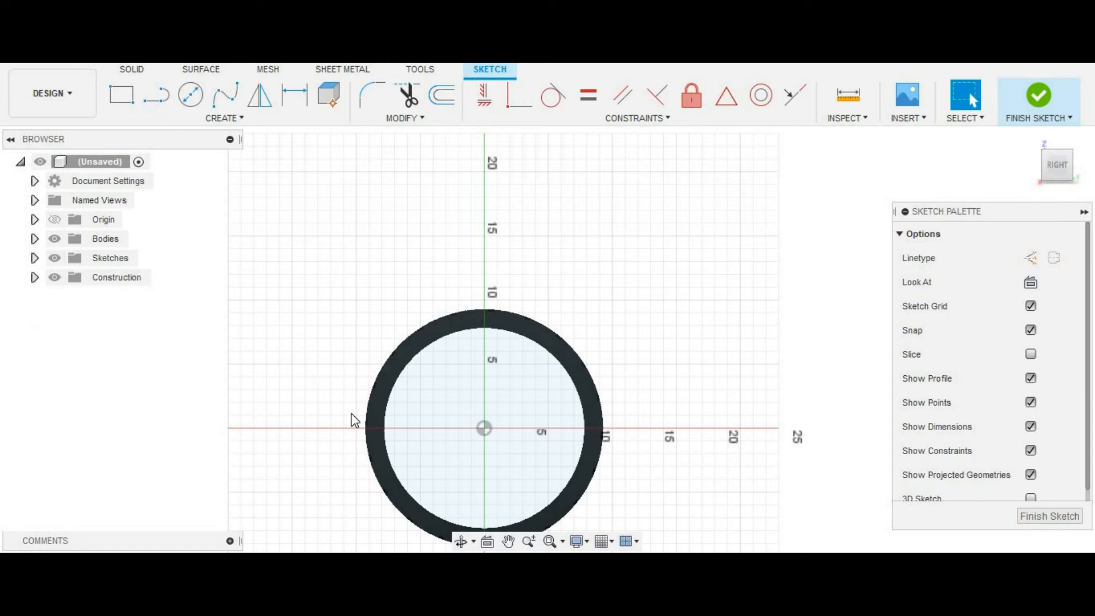
# Step: Create text on a path reading "Cad Comp. P305/30R16" along the inner circular edge of the ring's end face
pyautogui.click(507, 540)
pyautogui.moveTo(609, 381)
pyautogui.mouseDown()
pyautogui.moveTo(631, 374)
pyautogui.moveTo(623, 354)
pyautogui.mouseUp()
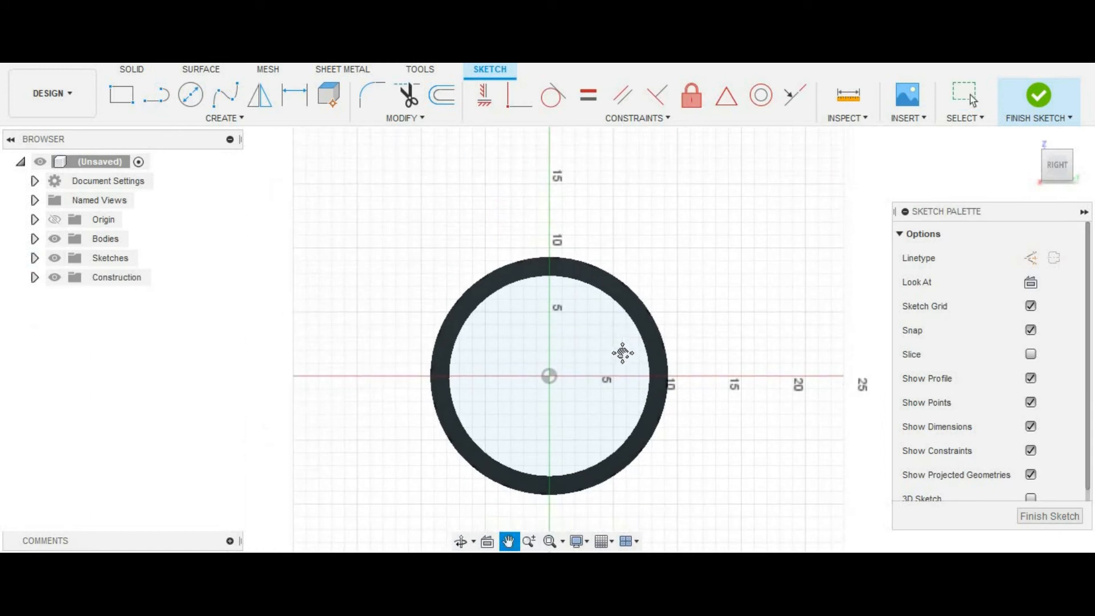
pyautogui.click(239, 123)
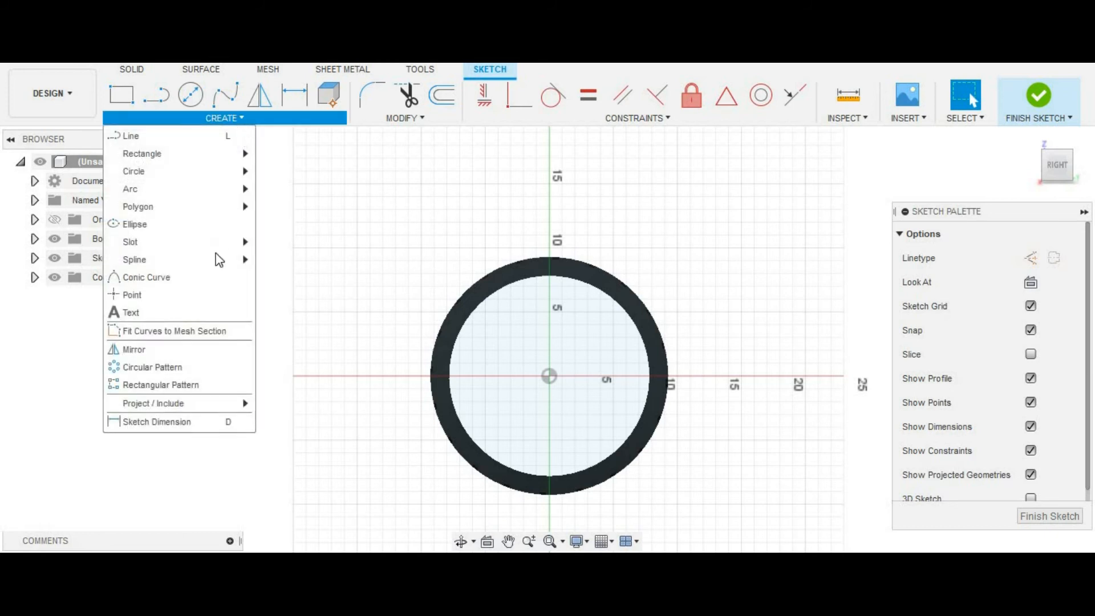
pyautogui.click(180, 313)
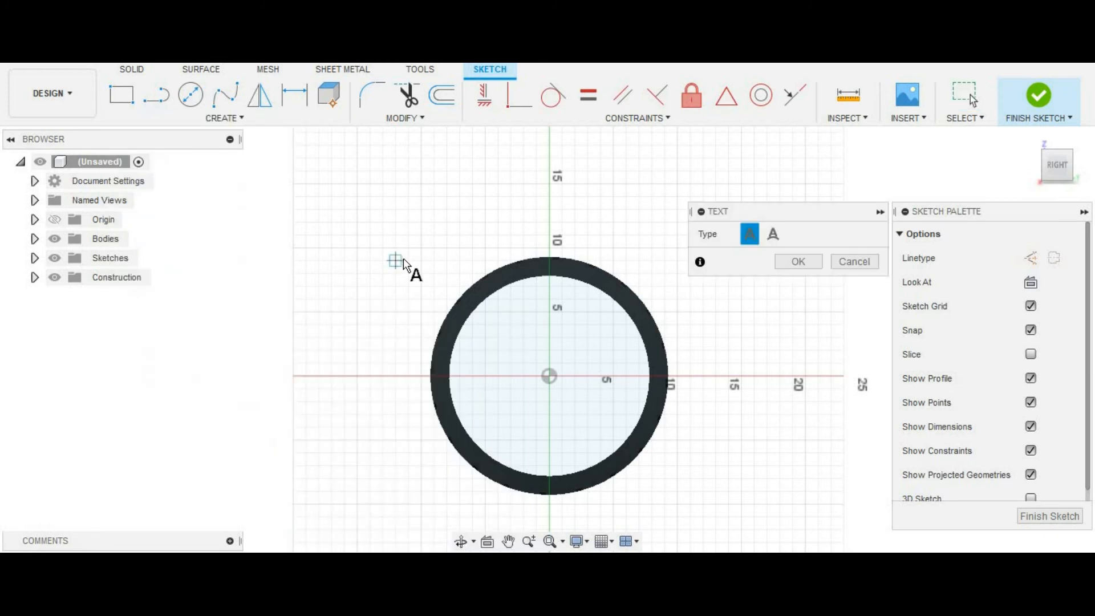
pyautogui.click(771, 236)
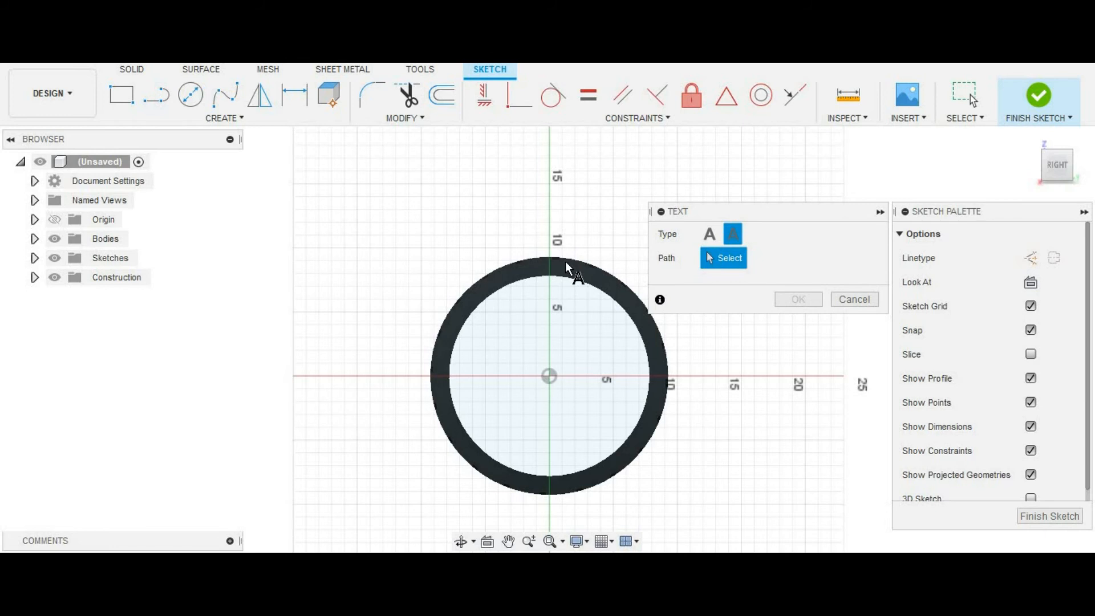
pyautogui.click(507, 288)
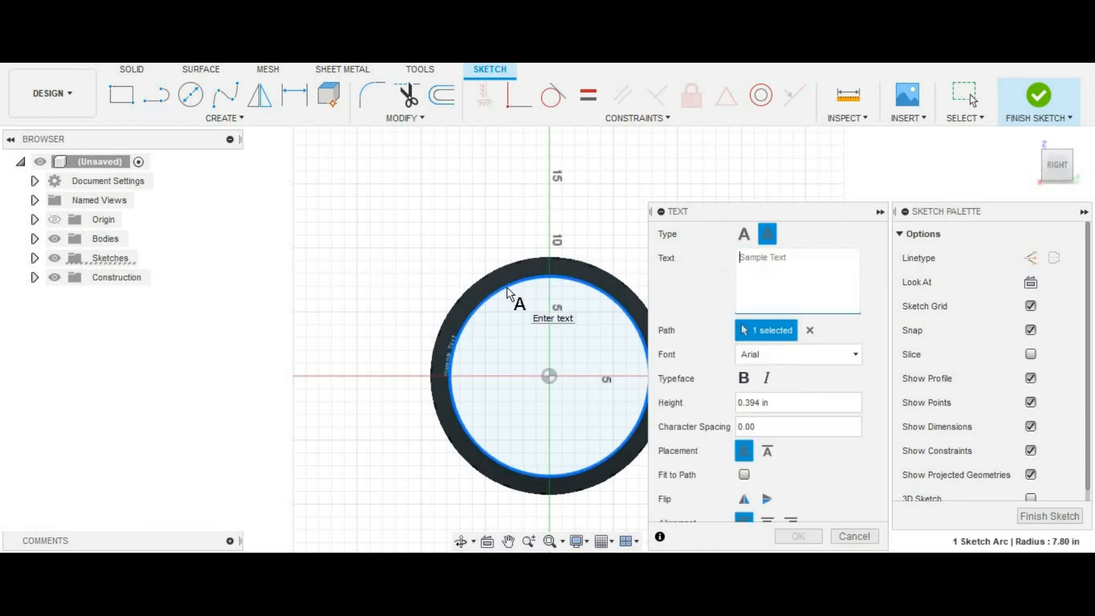
pyautogui.click(750, 278)
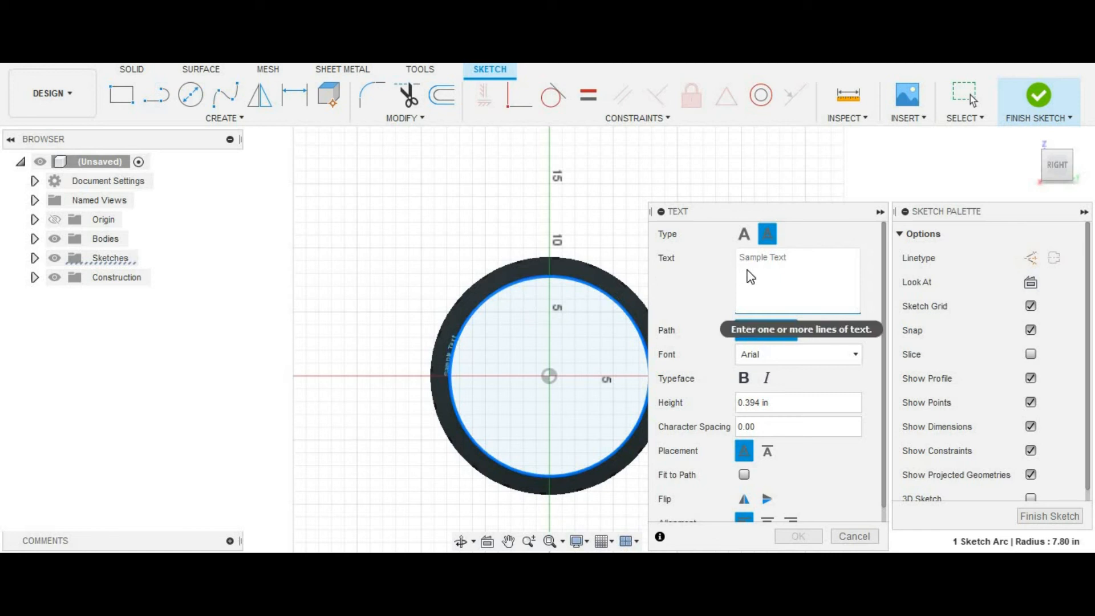
pyautogui.write('Cad Co')
pyautogui.write('m')
pyautogui.write('p. P305/30R16')
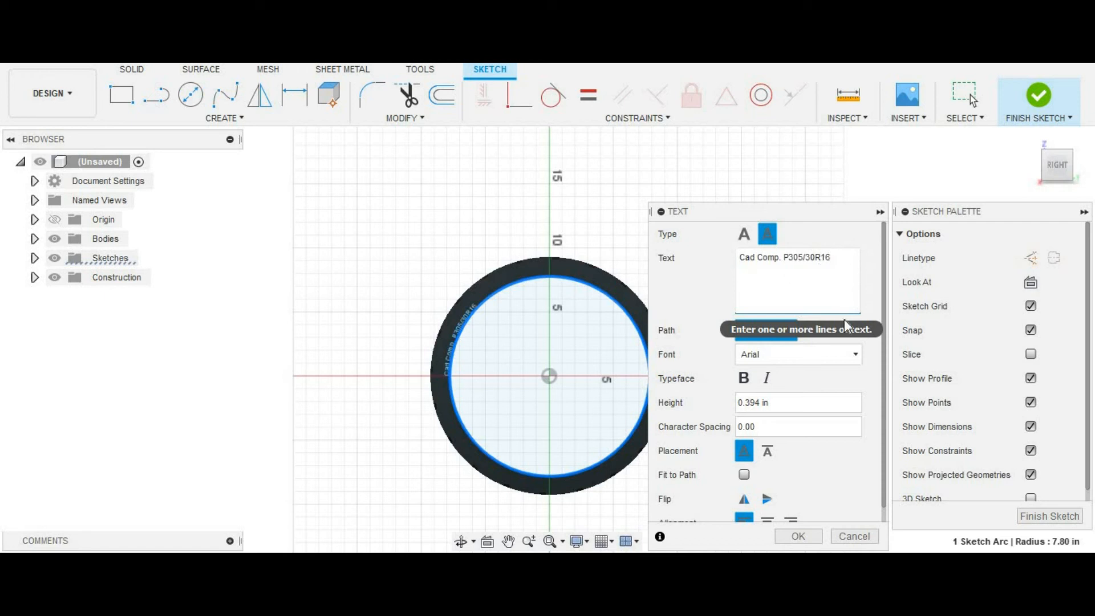
# Step: Set the text height to 1 in with left alignment above the path and accept the text
pyautogui.click(759, 401)
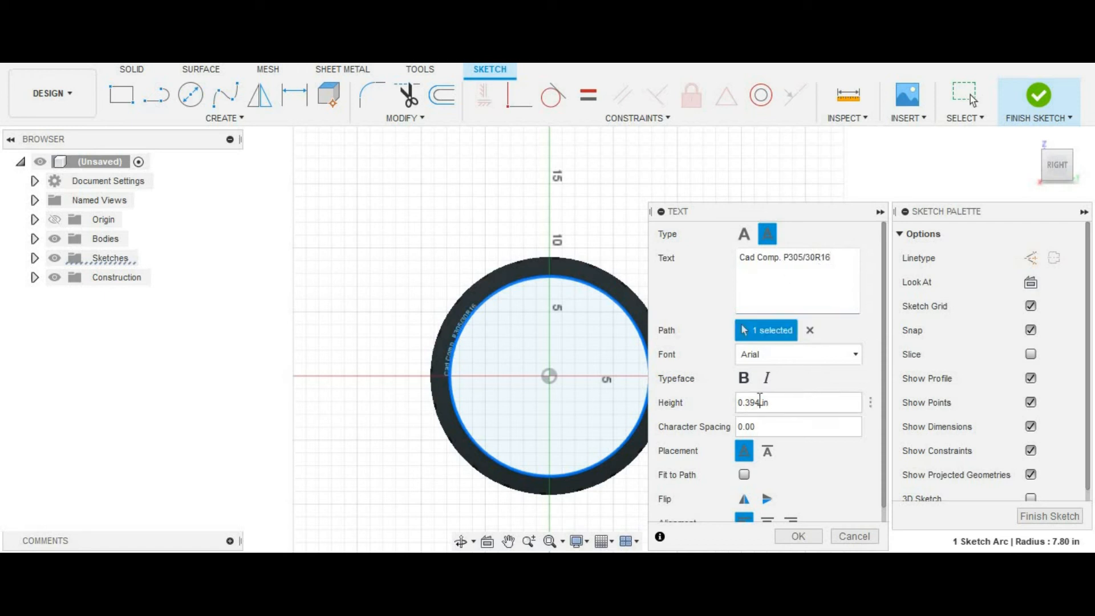
pyautogui.press('BackSpace')
pyautogui.press('BackSpace')
pyautogui.press('BackSpace')
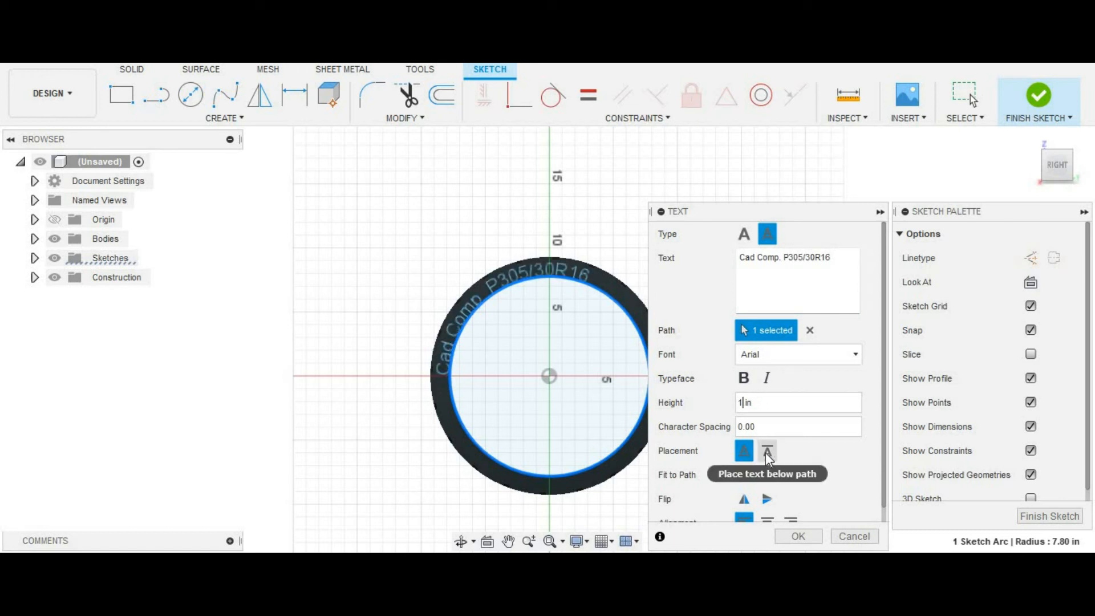
pyautogui.click(770, 520)
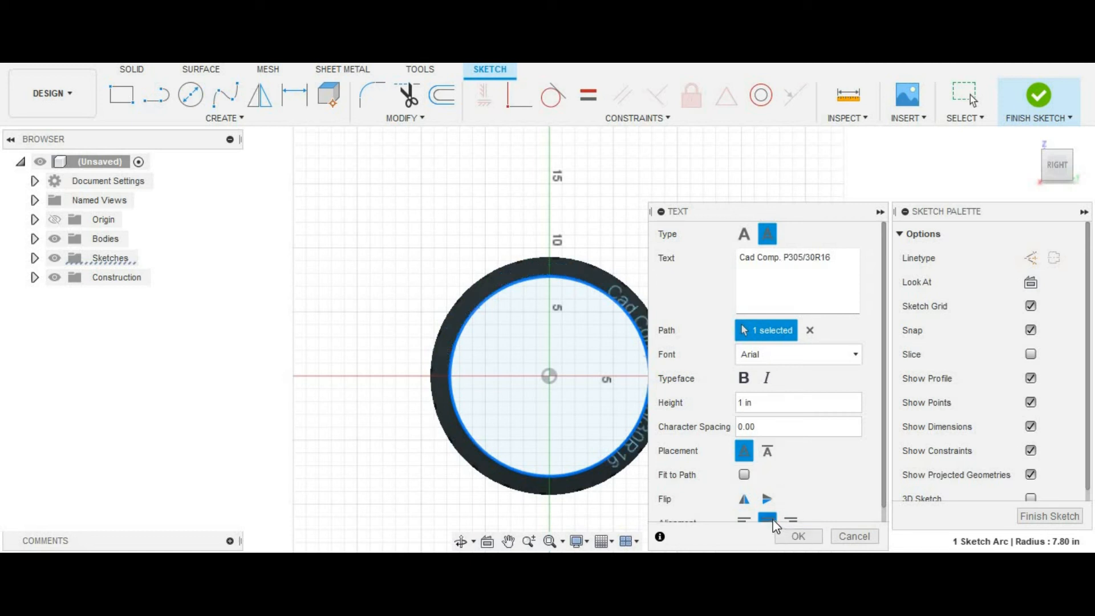
pyautogui.click(744, 519)
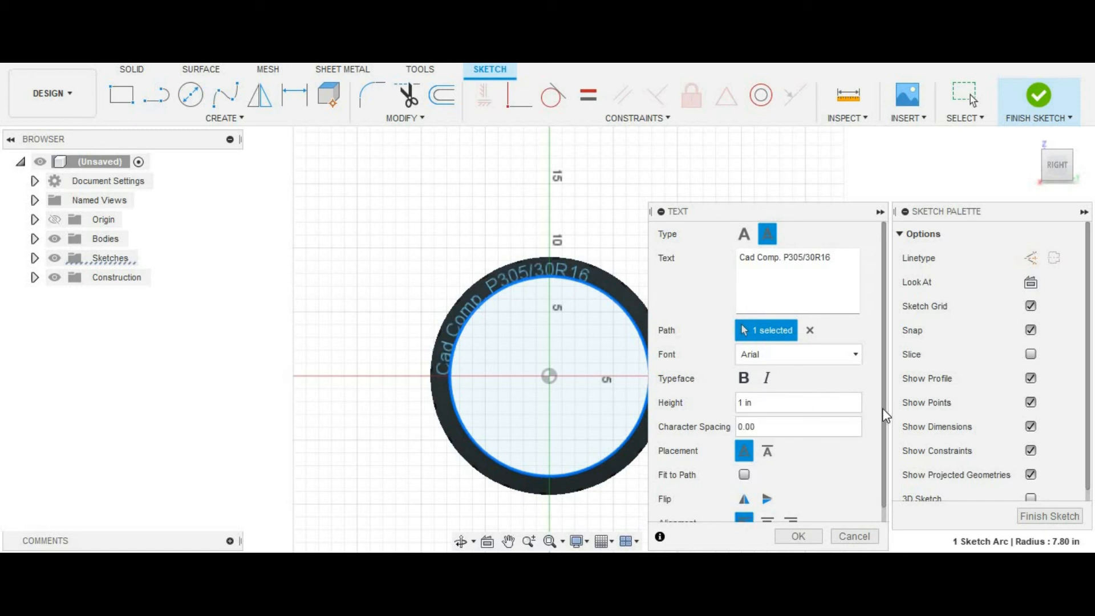
pyautogui.scroll(-1, 879, 457)
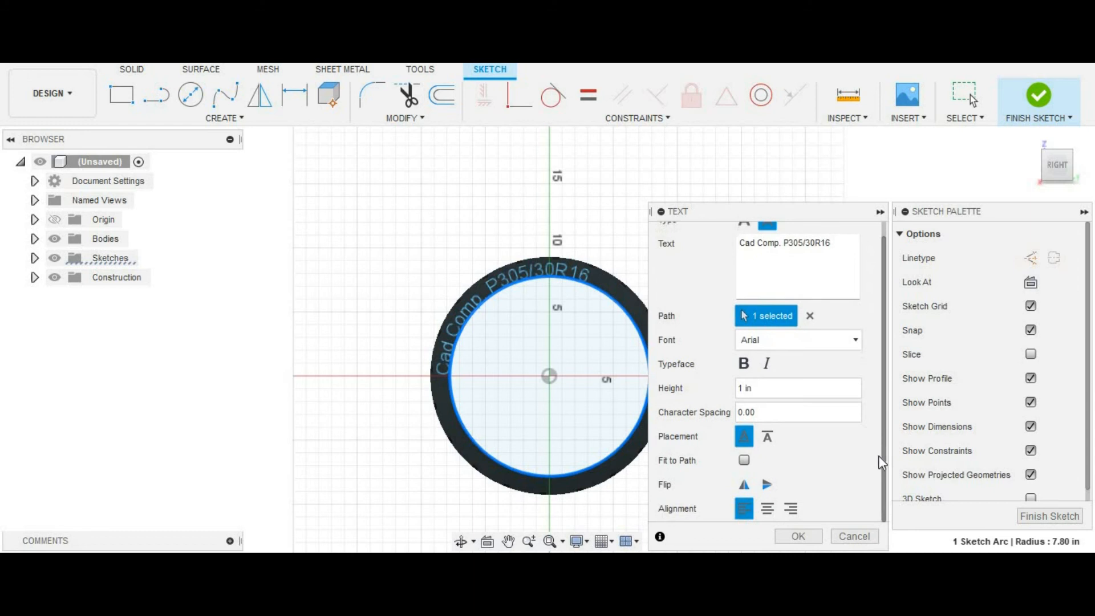
pyautogui.click(797, 536)
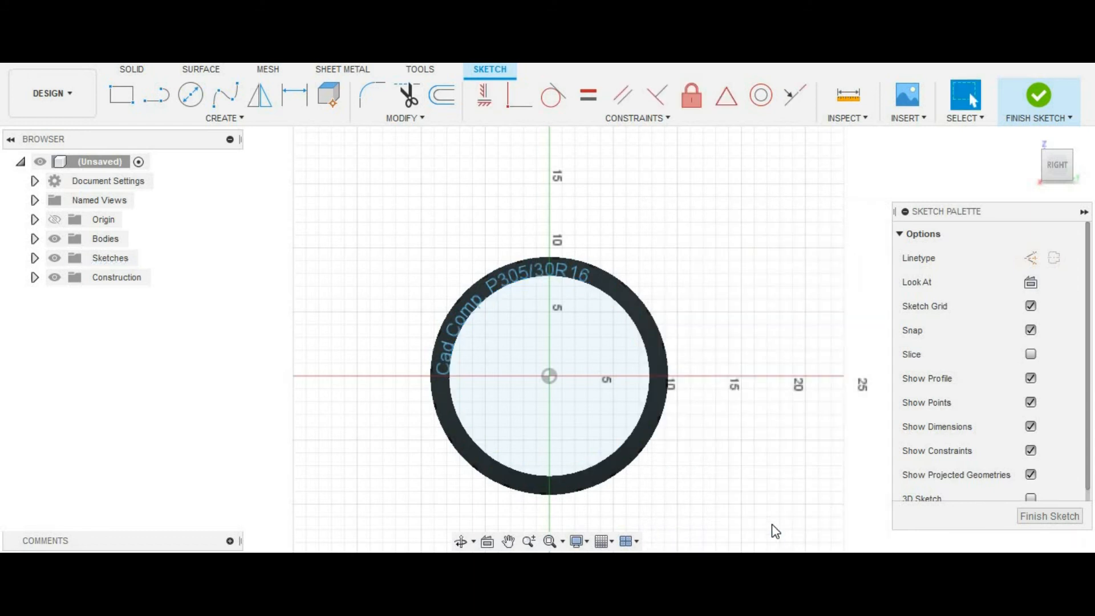
# Step: Finish the sketch, show the sketches again and extrude the sidewall text 0.1 in as a new body
pyautogui.click(1038, 93)
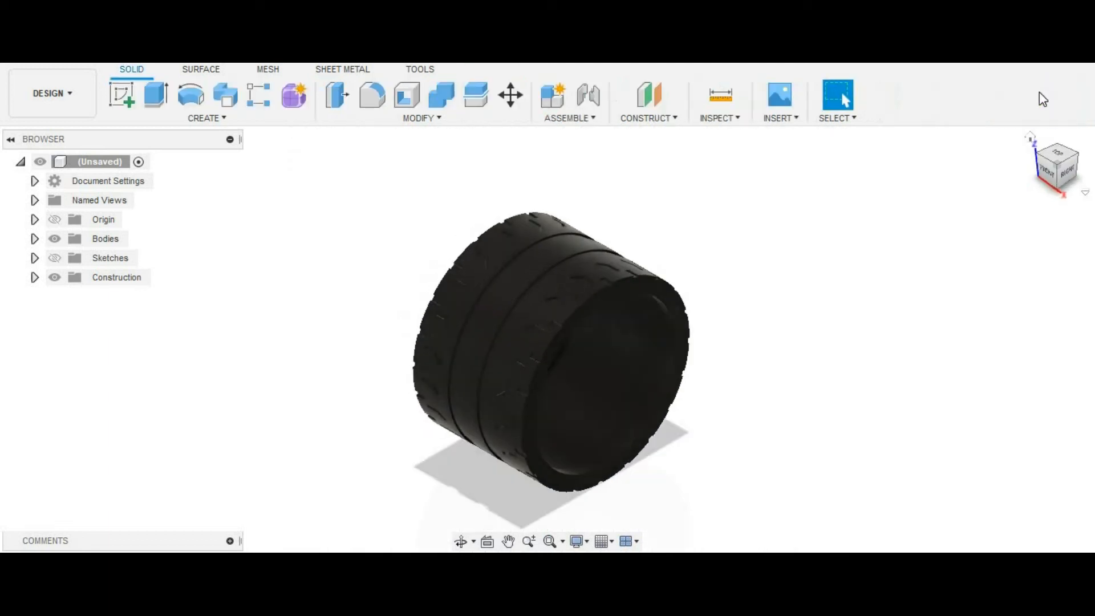
pyautogui.click(54, 258)
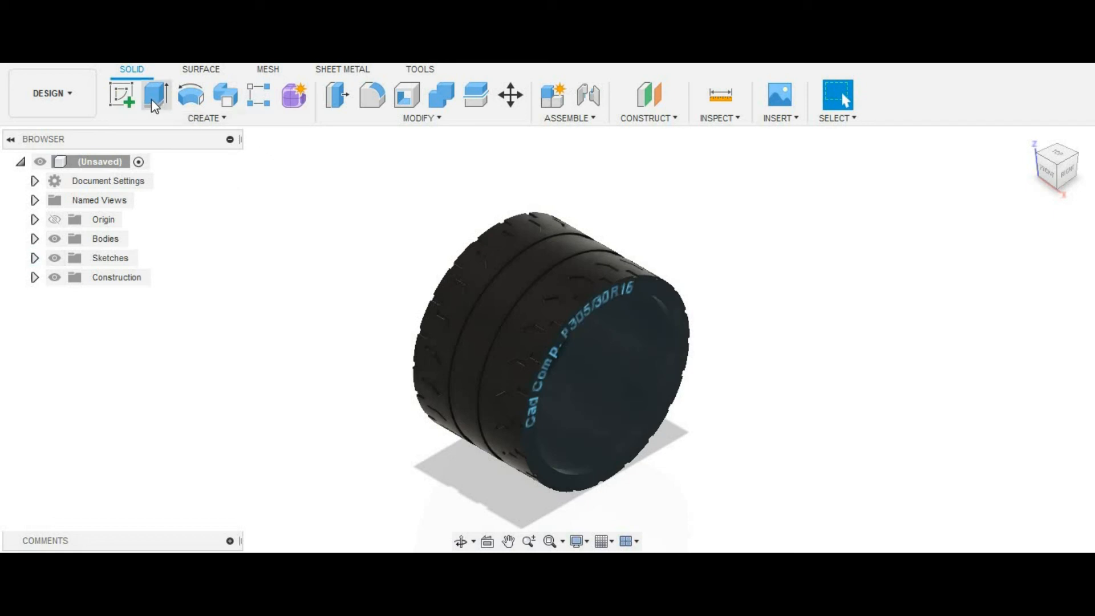
pyautogui.press('e')
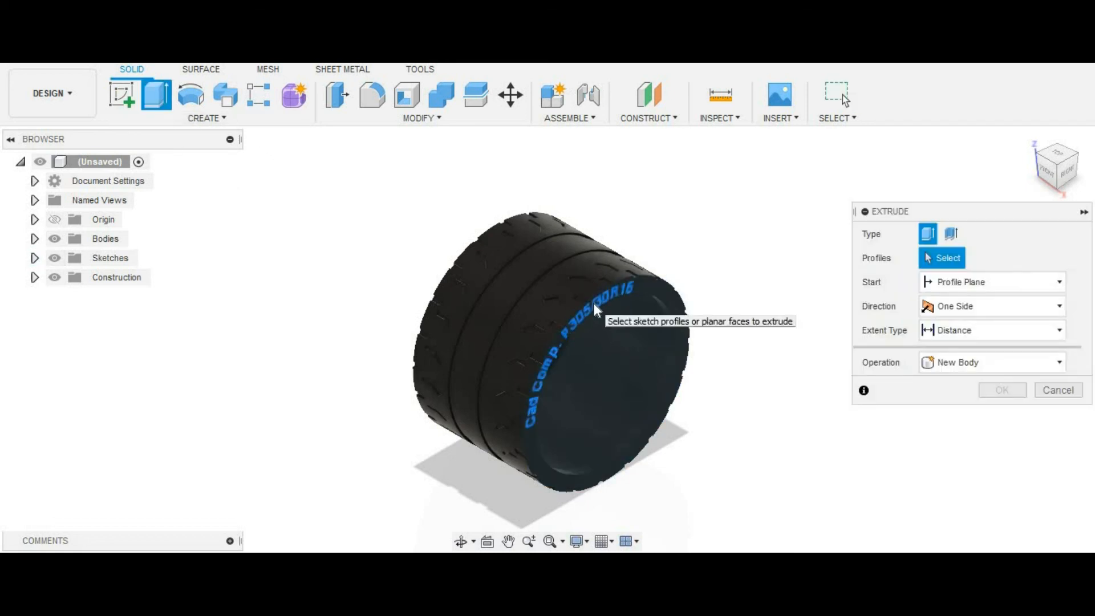
pyautogui.click(595, 310)
pyautogui.write('.1')
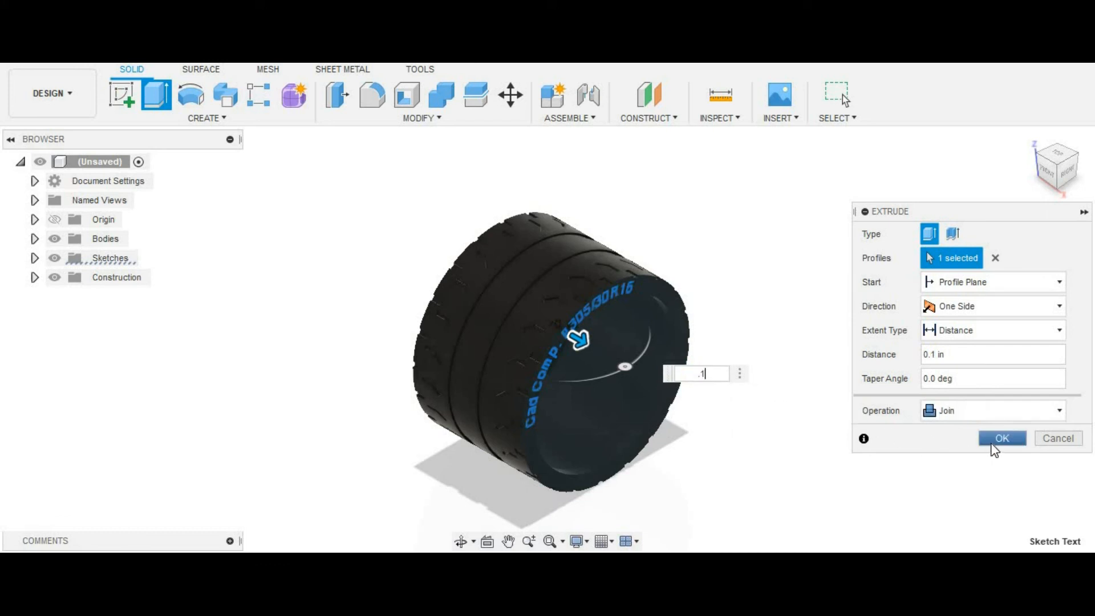
pyautogui.click(974, 411)
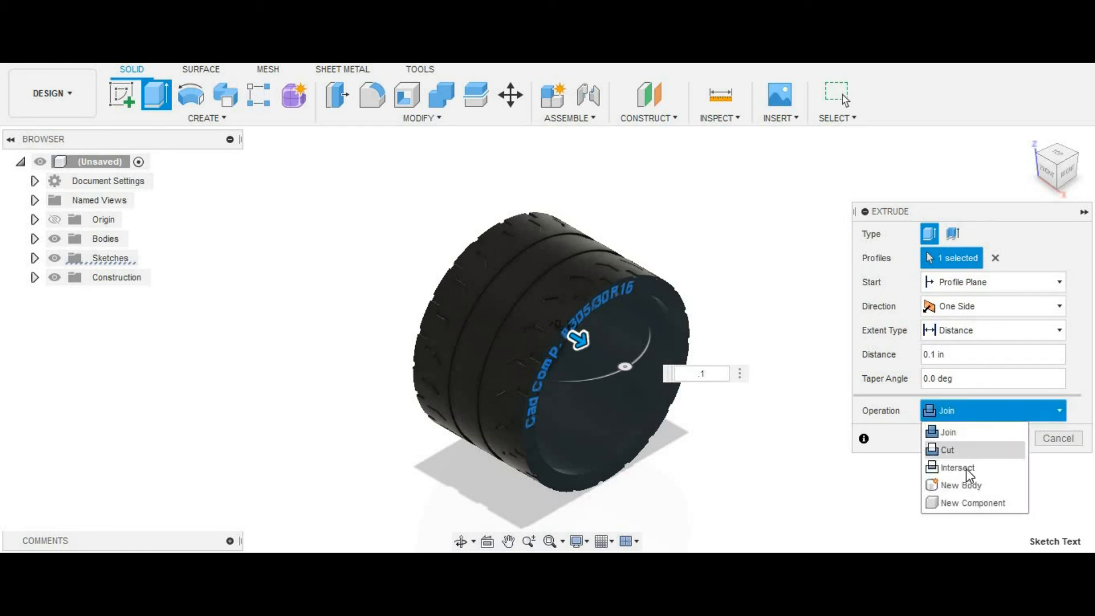
pyautogui.click(962, 486)
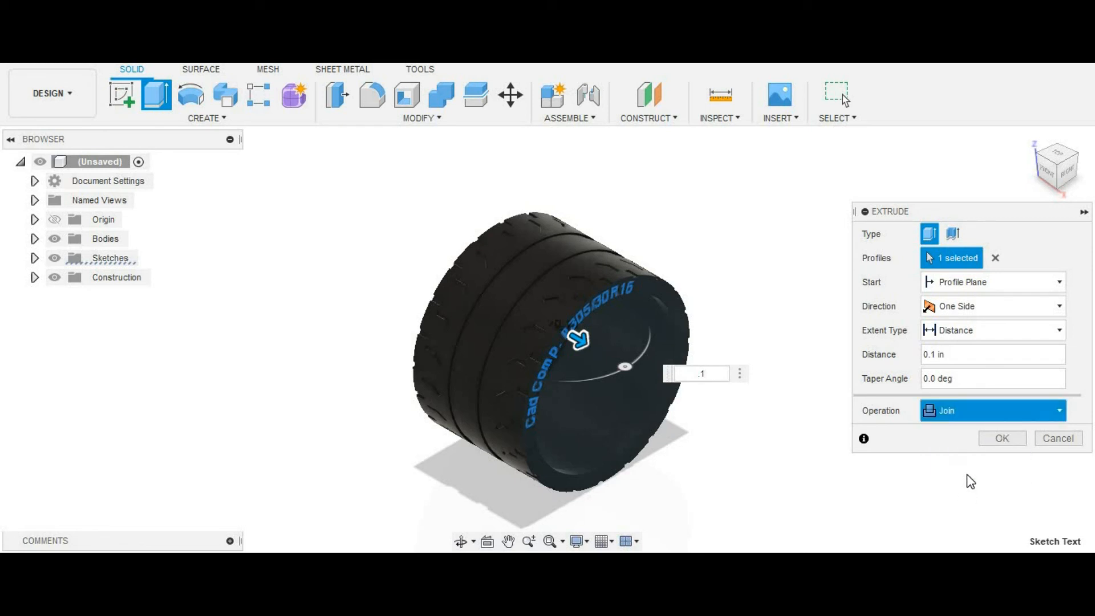
pyautogui.click(1000, 440)
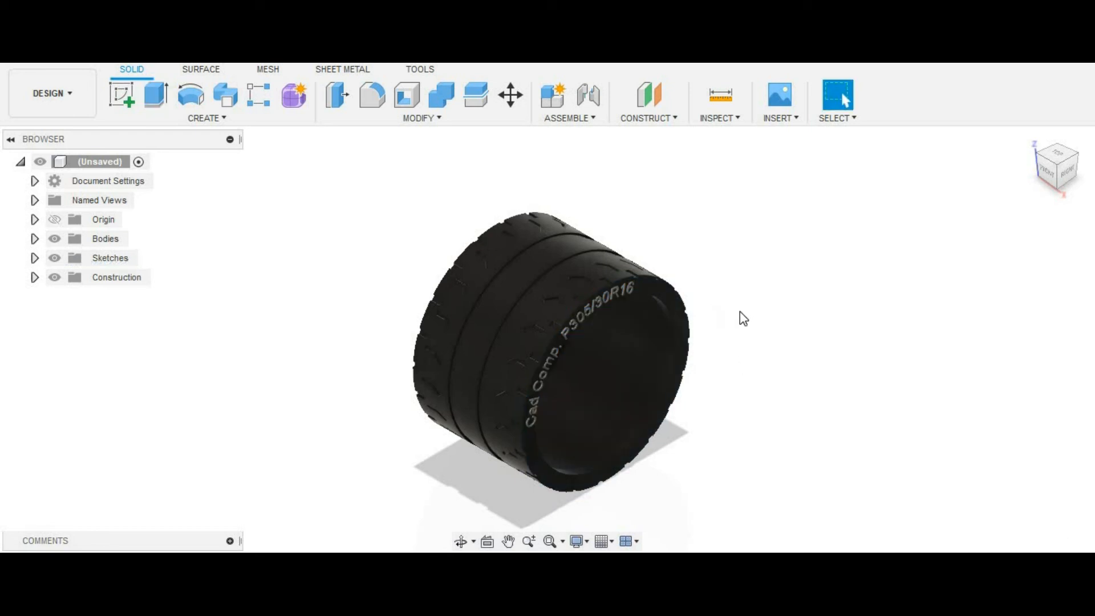
# Step: Create a full circular pattern of the extruded text feature around the X axis with a quantity of 3
pyautogui.click(210, 115)
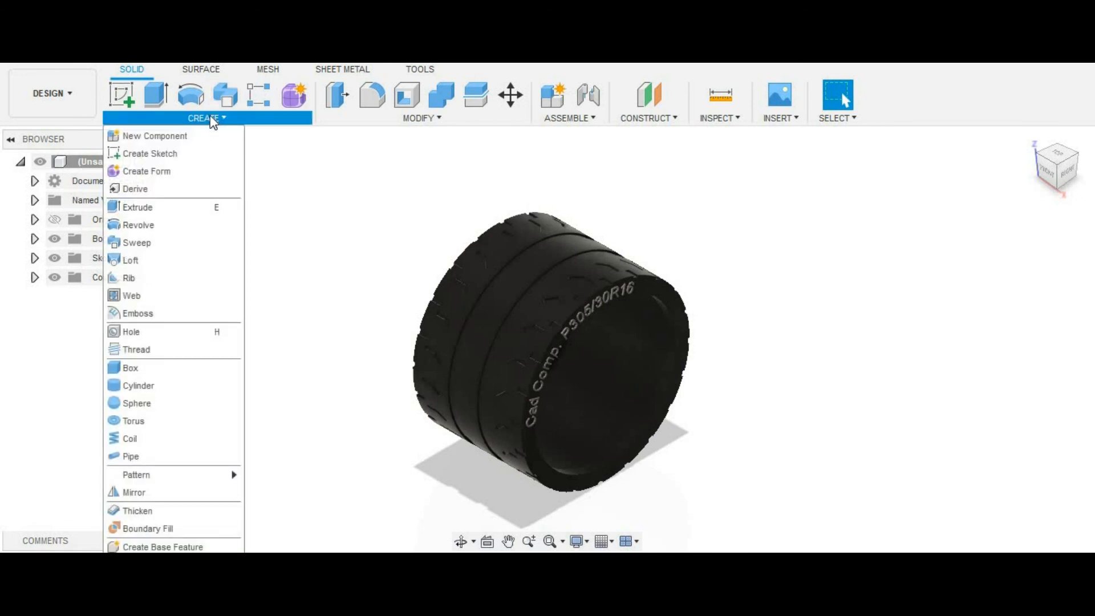
pyautogui.moveTo(145, 478)
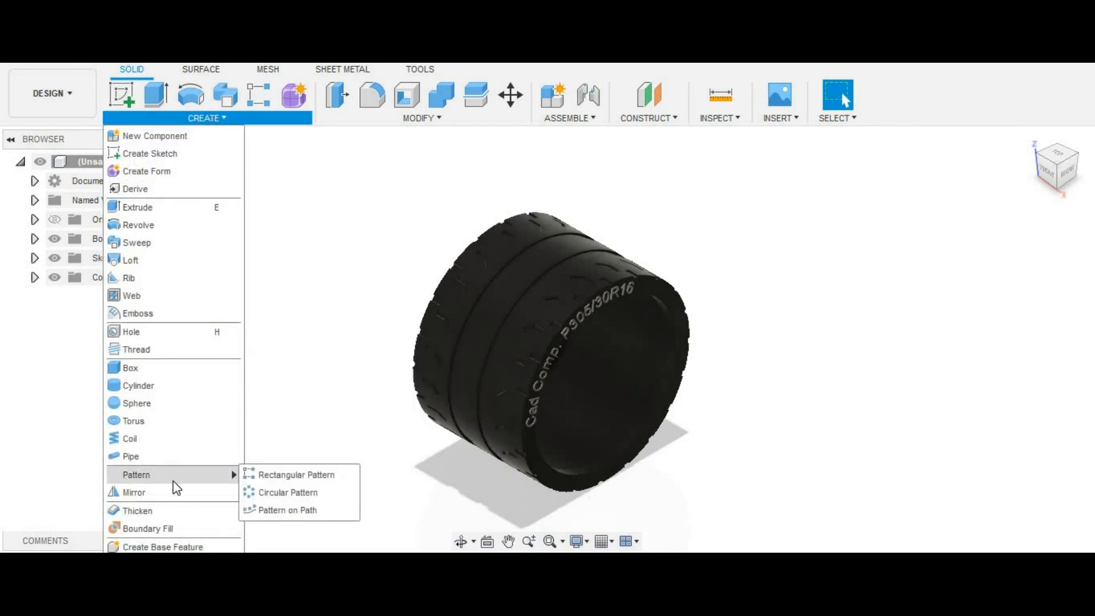
pyautogui.click(267, 494)
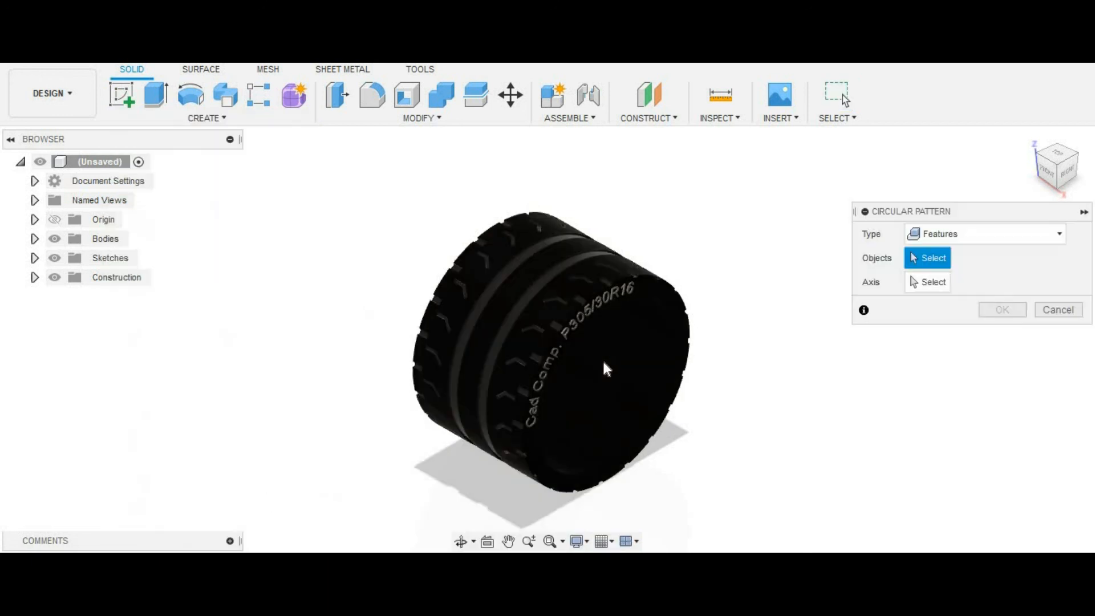
pyautogui.click(576, 323)
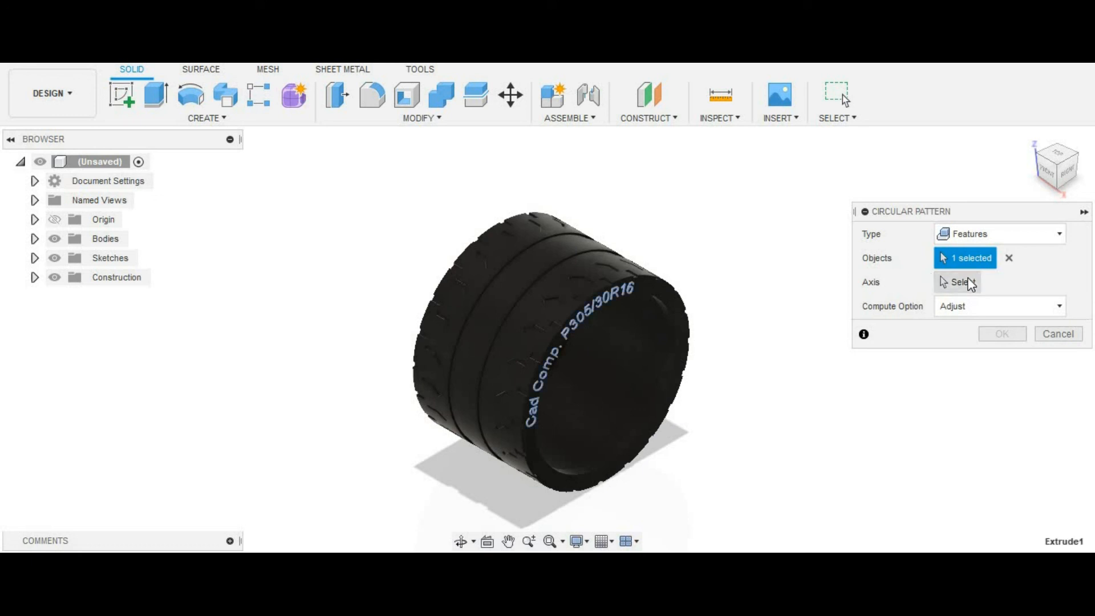
pyautogui.click(967, 283)
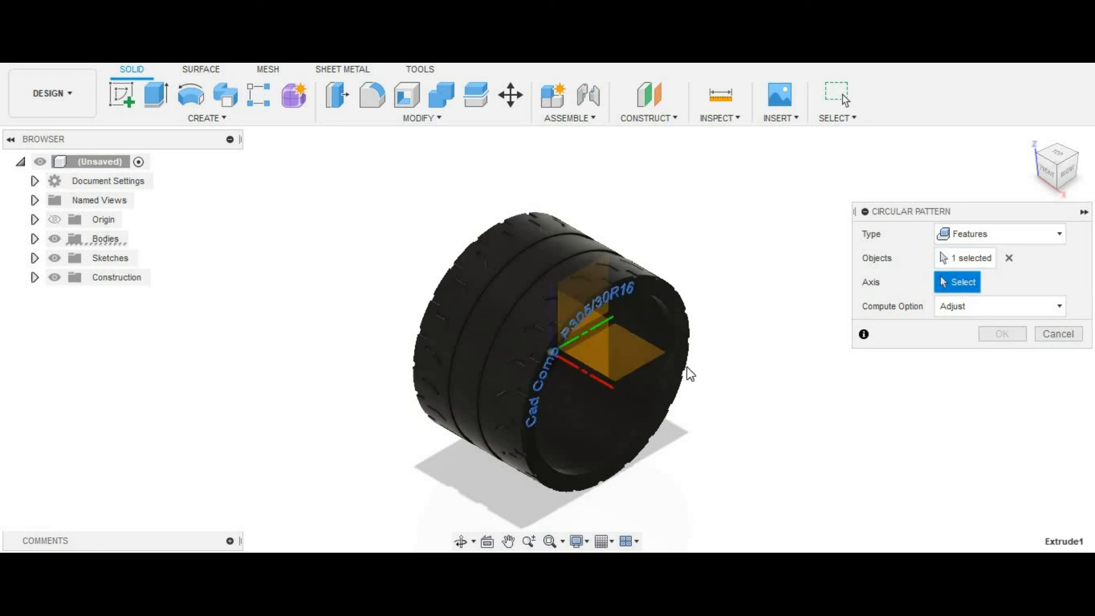
pyautogui.click(611, 383)
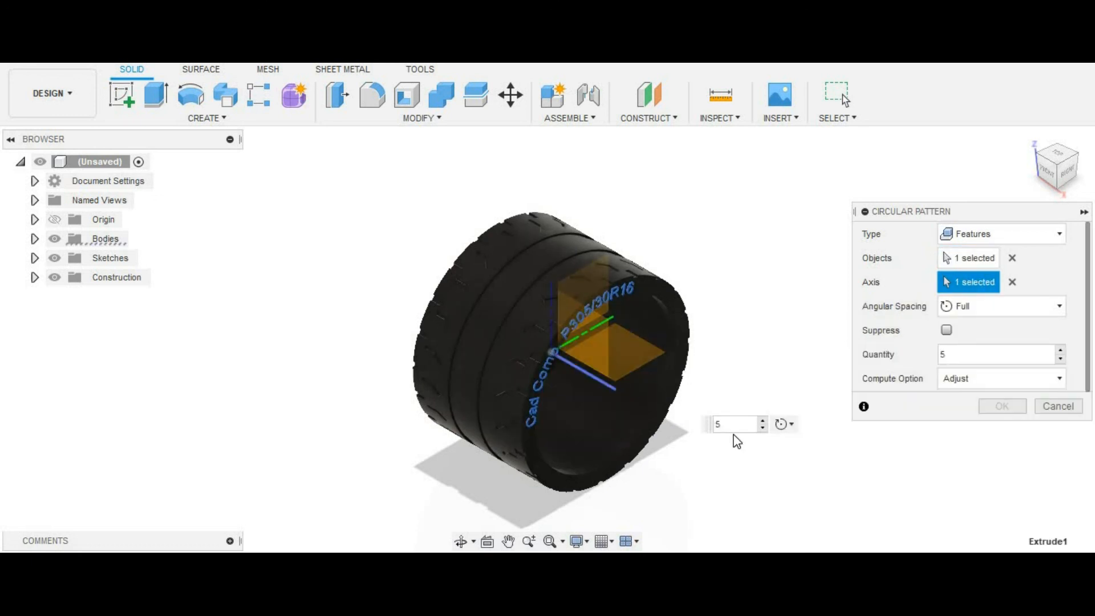
pyautogui.write('5')
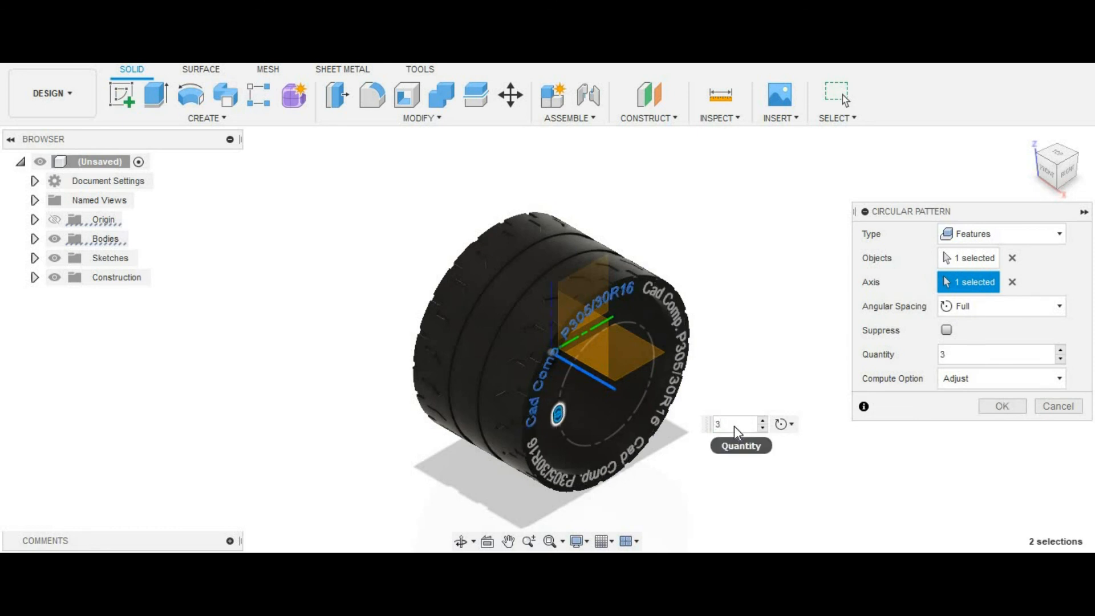
pyautogui.press('Return')
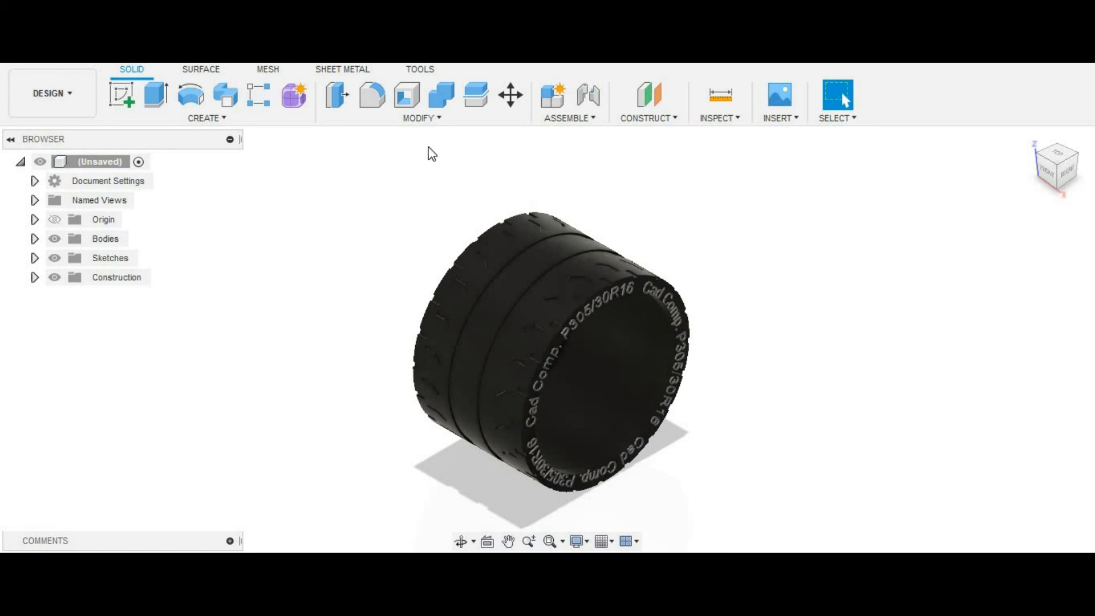
# Step: Open the appearance settings and expand the Powder Coat Smooth paints in the appearance library
pyautogui.click(418, 120)
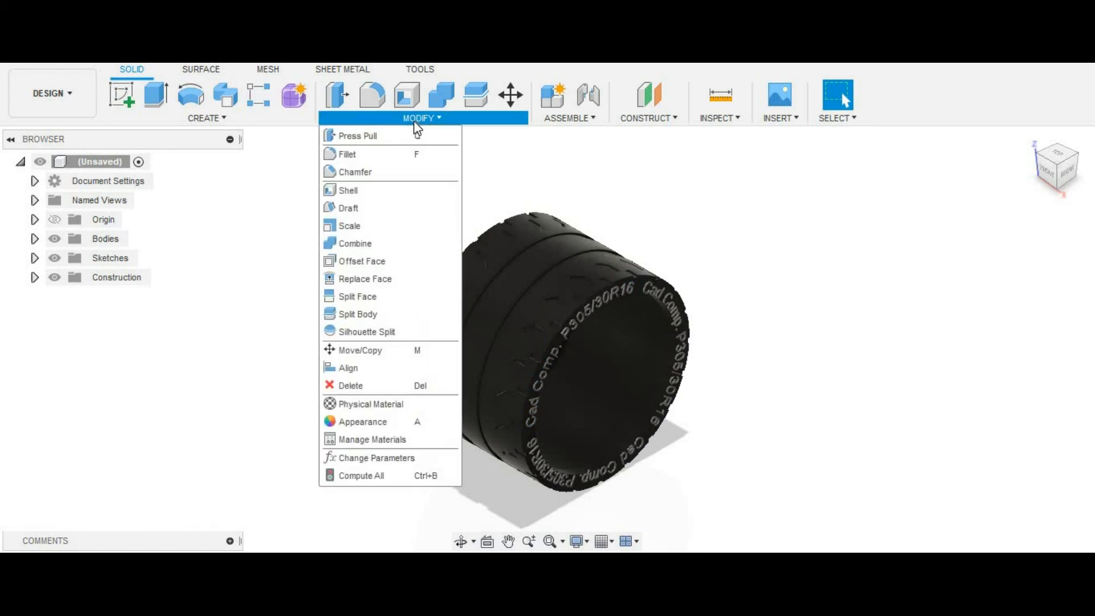
pyautogui.click(381, 422)
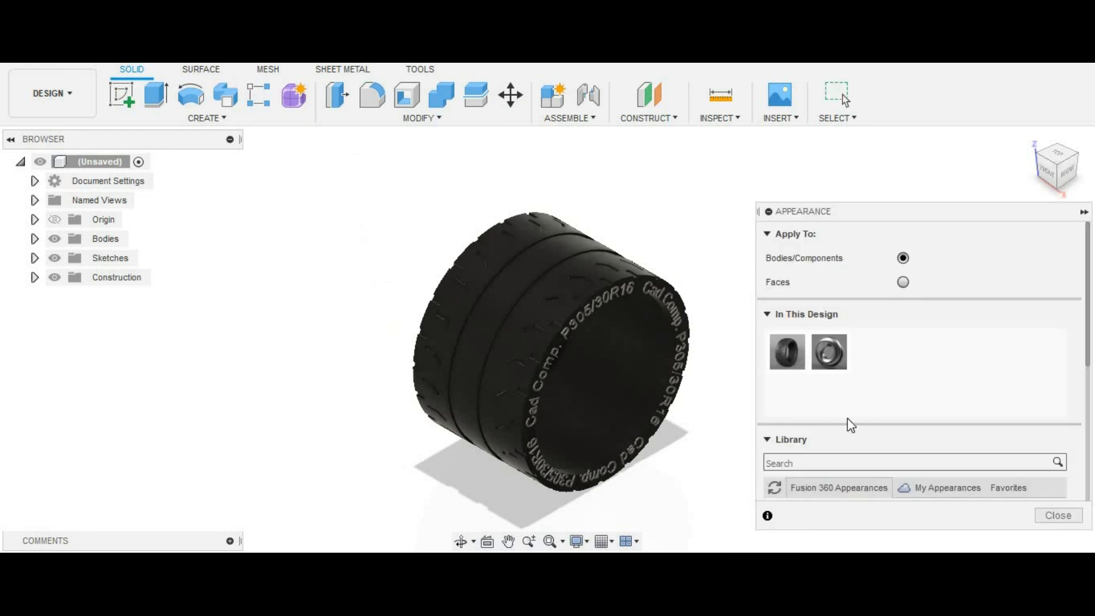
pyautogui.moveTo(1090, 323); pyautogui.dragTo(1062, 461)
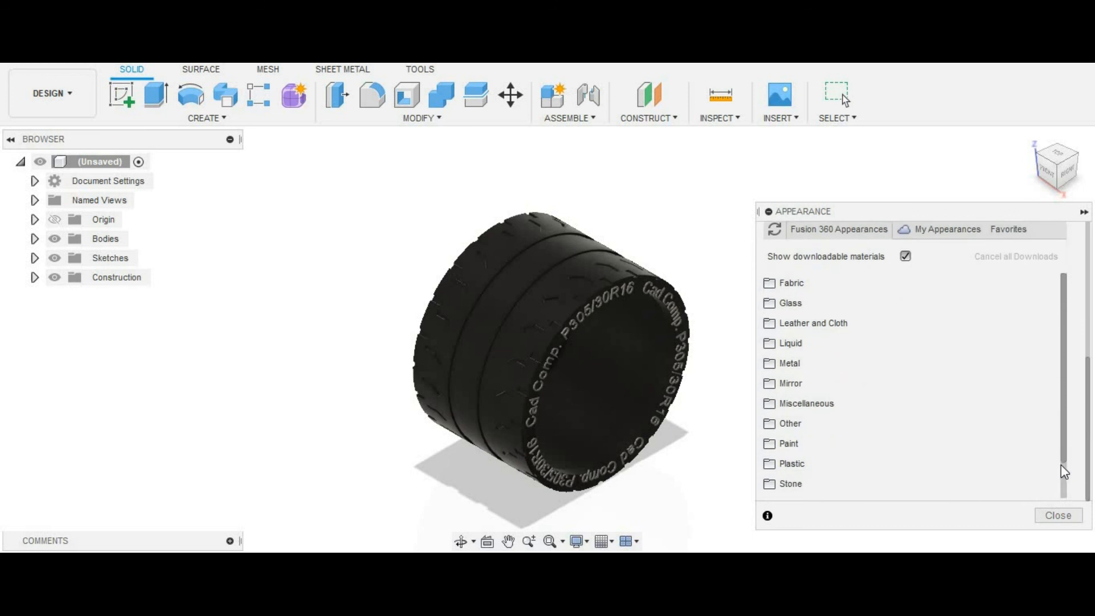
pyautogui.click(909, 442)
pyautogui.moveTo(1064, 391); pyautogui.dragTo(1055, 469)
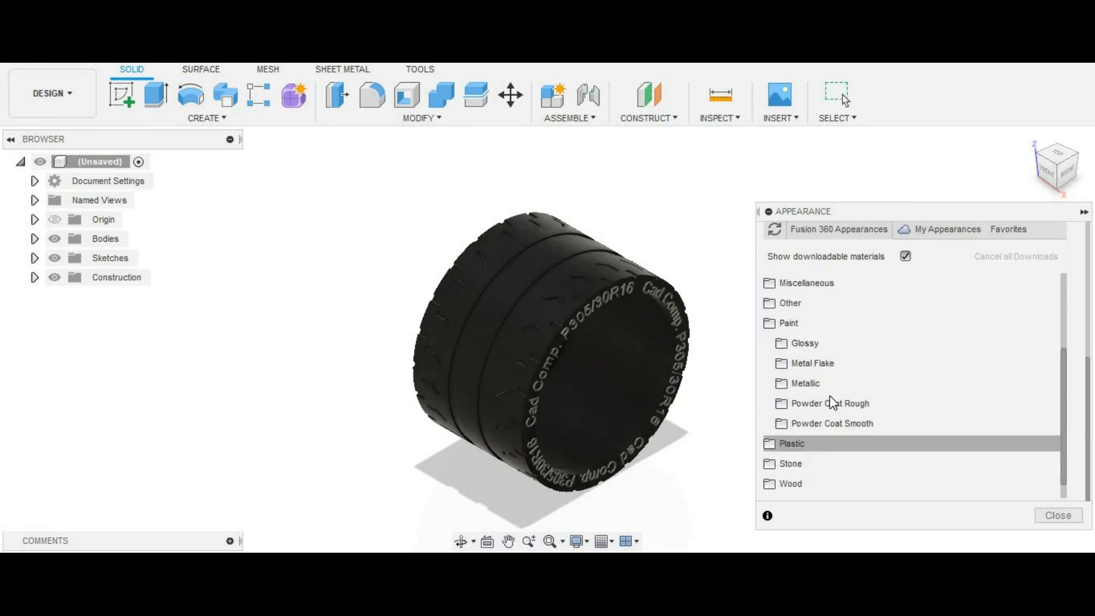
pyautogui.click(829, 348)
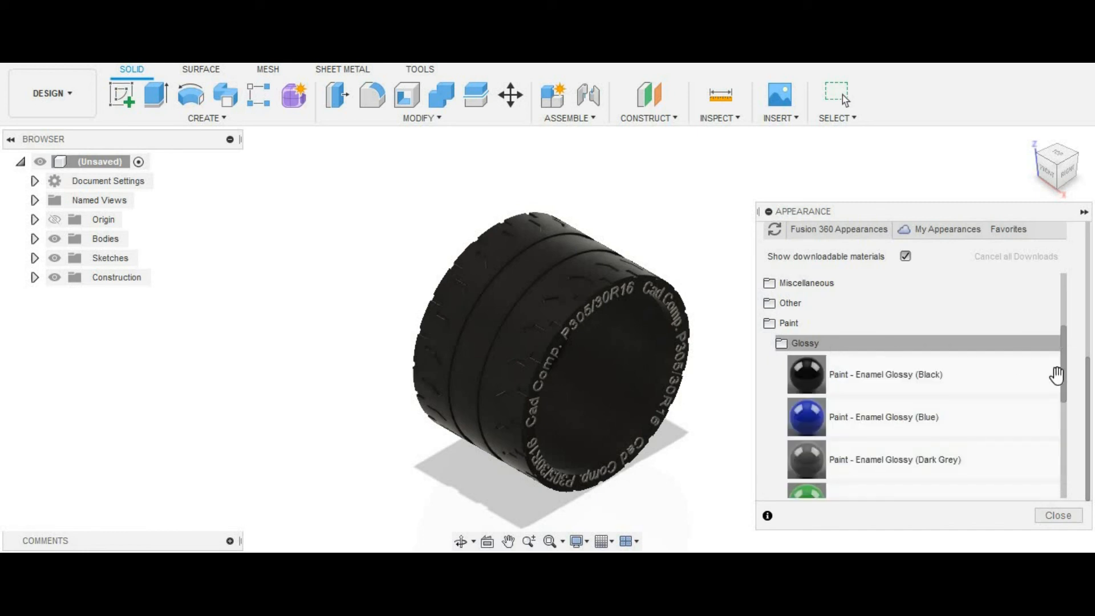
pyautogui.click(781, 343)
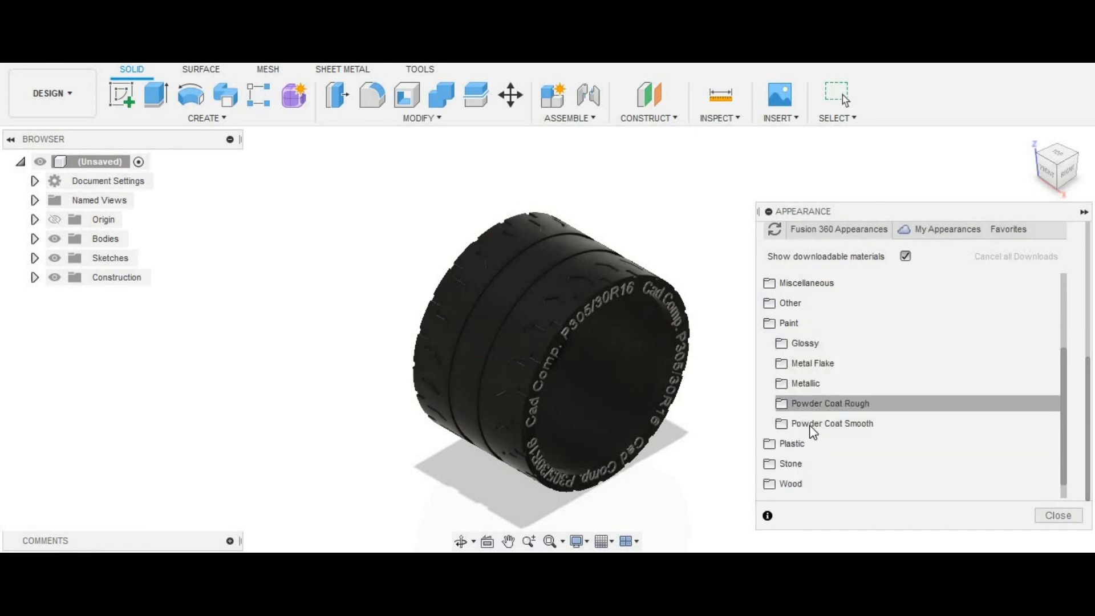
pyautogui.click(810, 426)
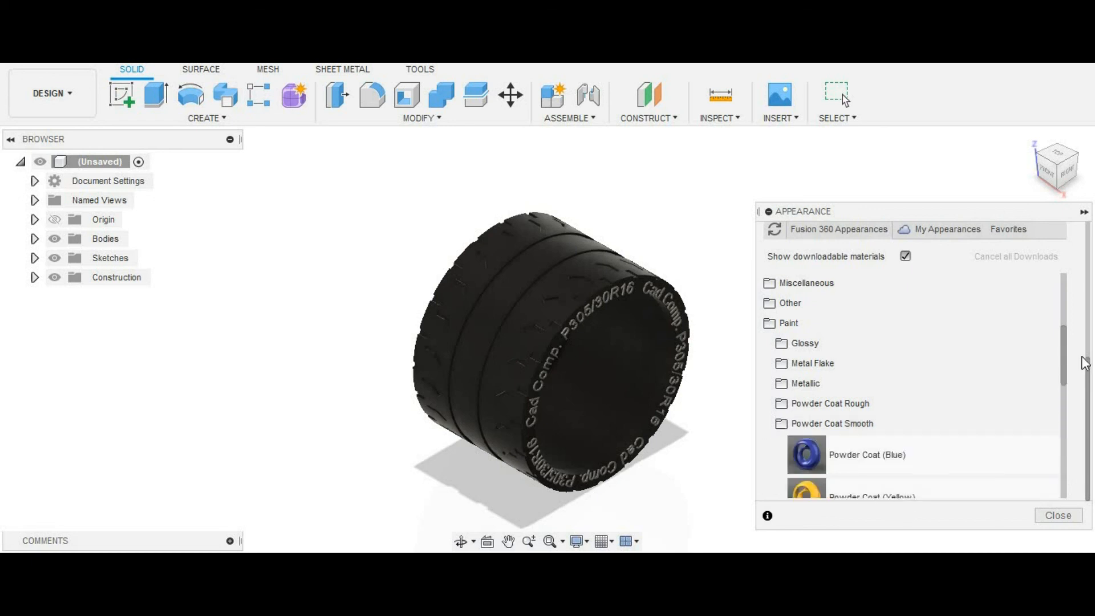
pyautogui.moveTo(1063, 352); pyautogui.dragTo(1082, 271)
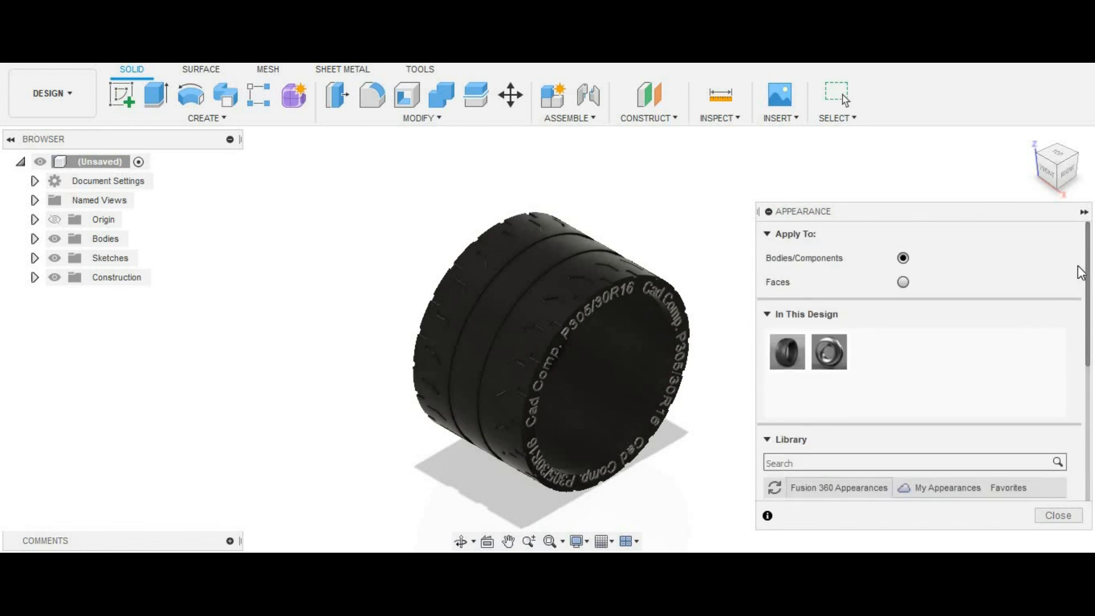
pyautogui.scroll(-4, 1048, 438)
pyautogui.moveTo(901, 415); pyautogui.dragTo(752, 328)
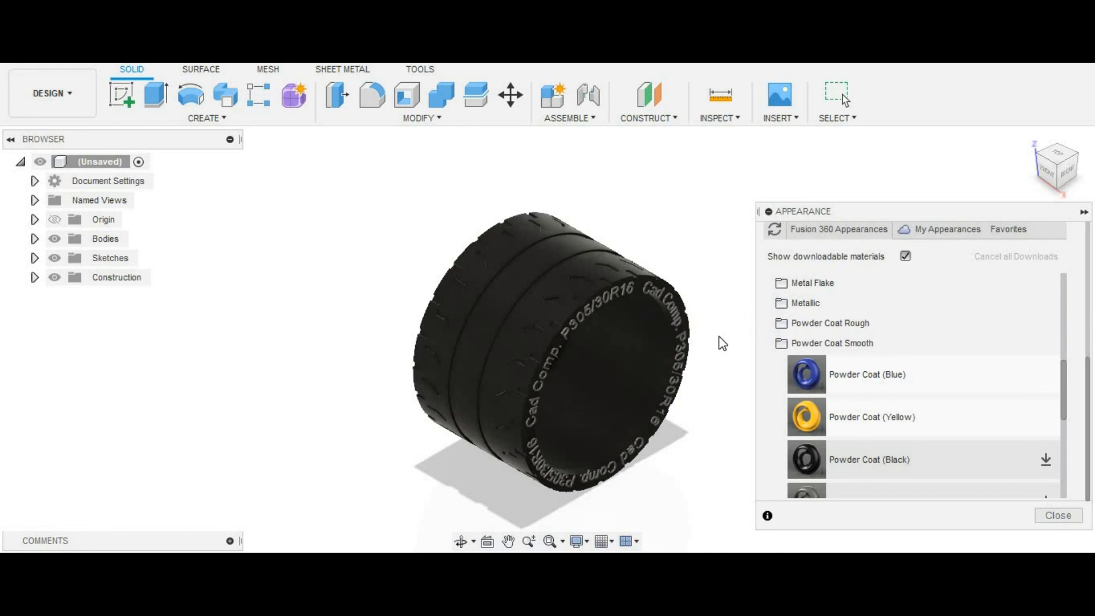
pyautogui.click(529, 540)
pyautogui.moveTo(631, 344); pyautogui.dragTo(569, 514)
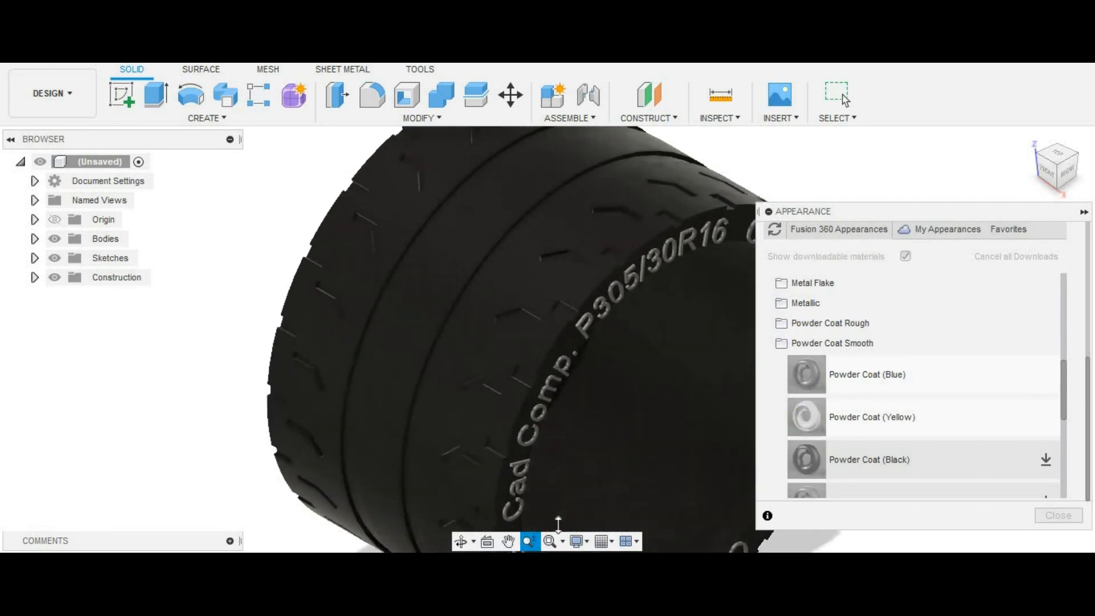
pyautogui.click(1068, 177)
pyautogui.moveTo(1047, 167); pyautogui.dragTo(1067, 179)
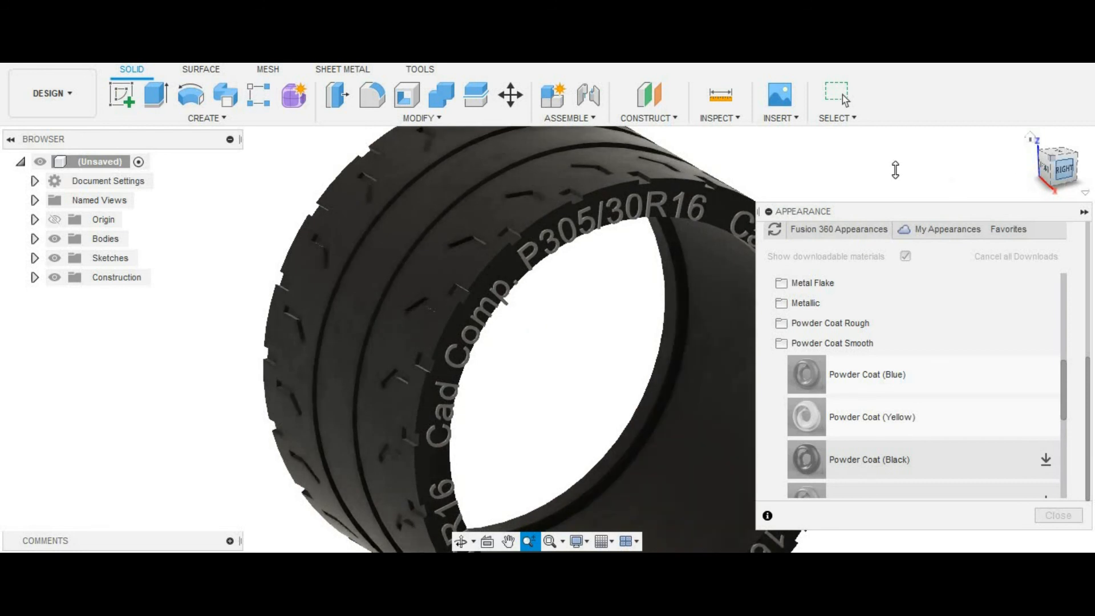
pyautogui.keyDown('ctrl'); pyautogui.click(472, 338); pyautogui.keyUp('ctrl')
pyautogui.keyDown('ctrl'); pyautogui.click(485, 319); pyautogui.keyUp('ctrl')
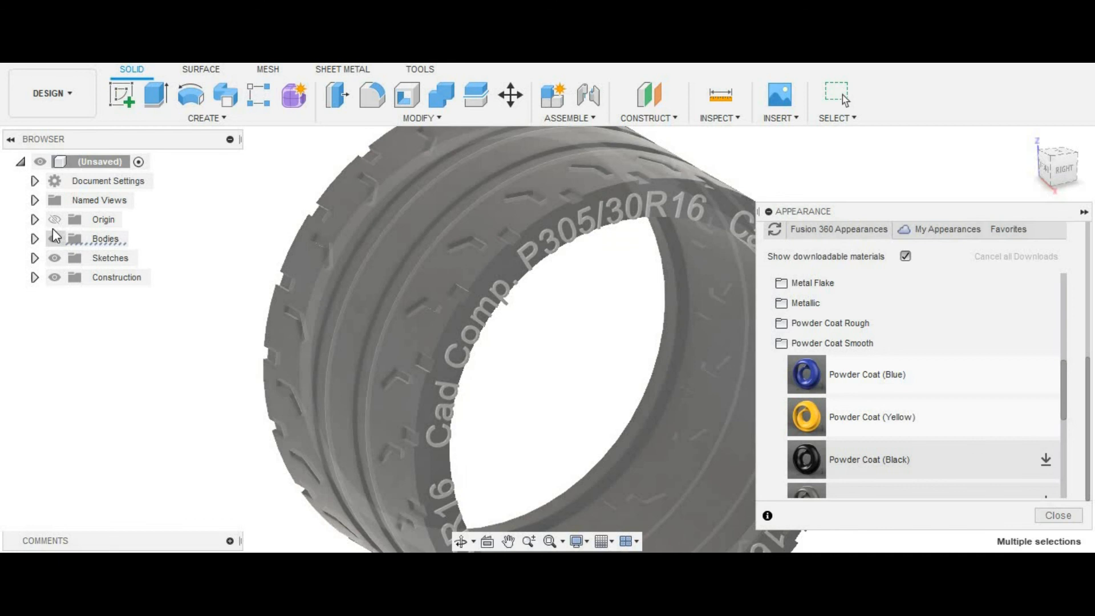
# Step: Expand the list of bodies and deselect every body picked so far
pyautogui.click(34, 238)
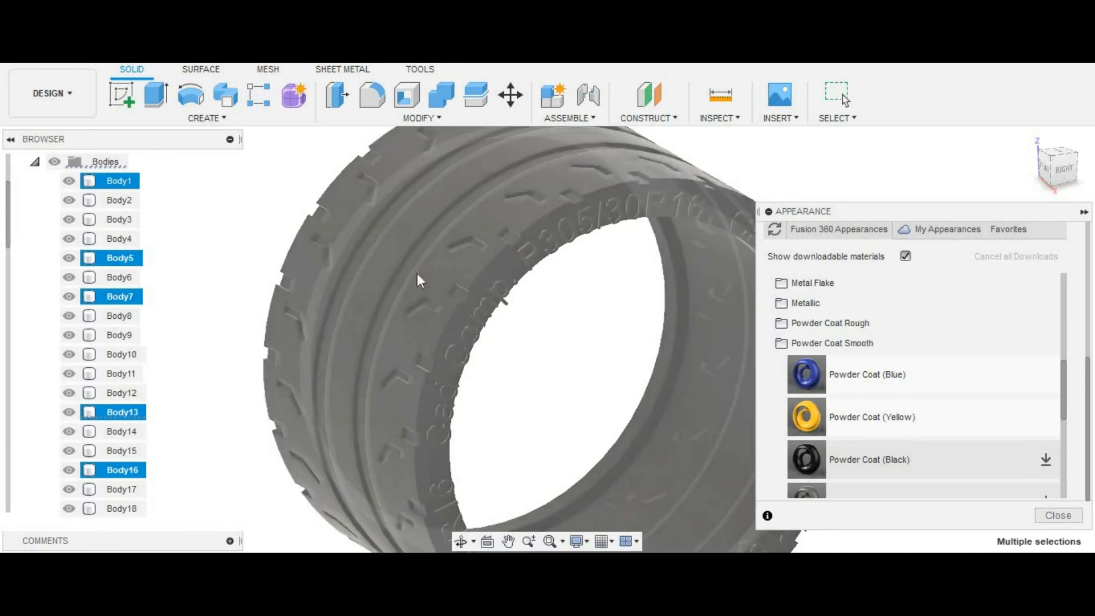
pyautogui.click(88, 254)
pyautogui.click(119, 296)
pyautogui.click(177, 348)
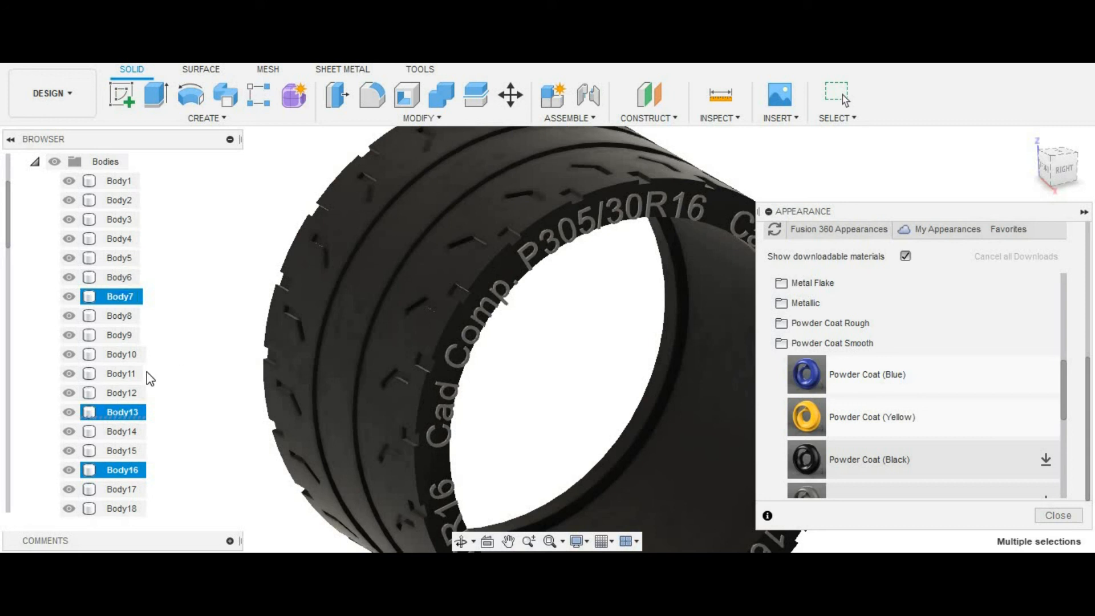
pyautogui.keyDown('ctrl'); pyautogui.click(93, 410); pyautogui.keyUp('ctrl')
pyautogui.keyDown('ctrl'); pyautogui.click(90, 297); pyautogui.keyUp('ctrl')
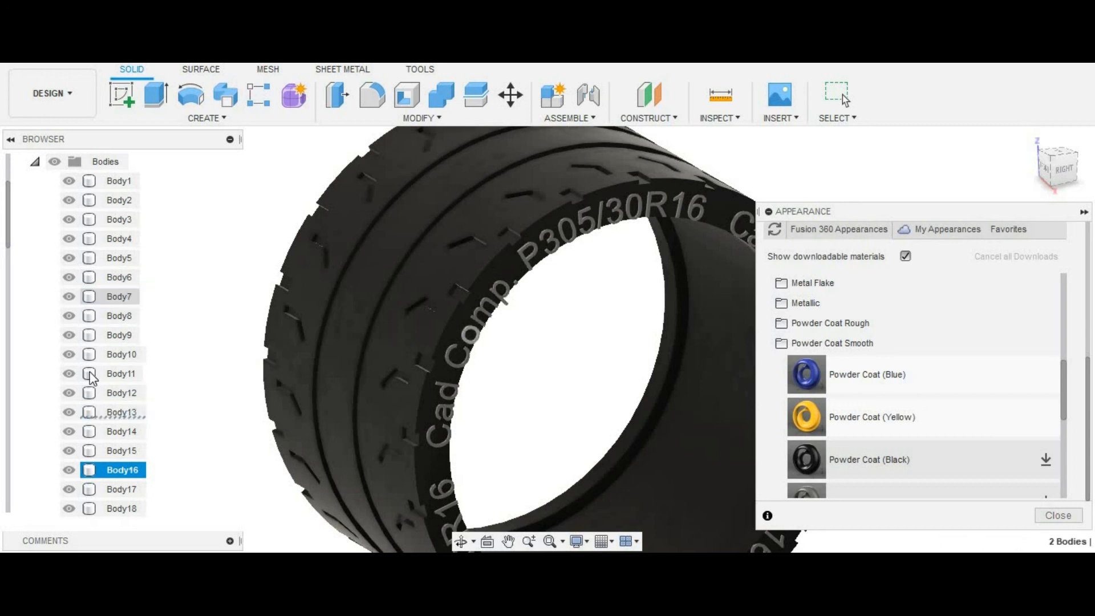
pyautogui.keyDown('ctrl'); pyautogui.click(93, 478); pyautogui.keyUp('ctrl')
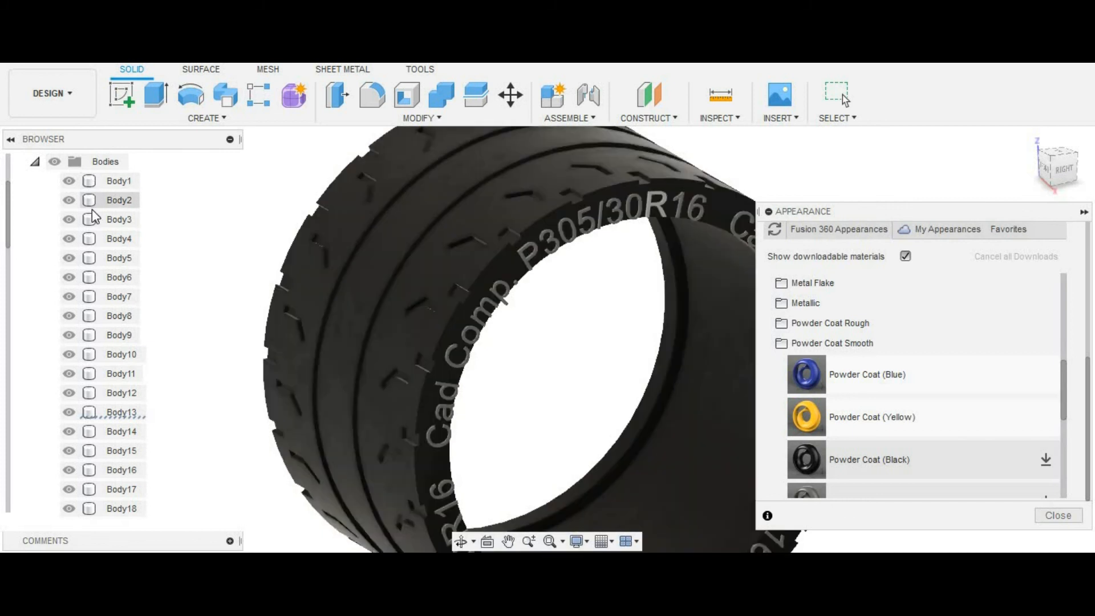
# Step: Apply the Powder Coat (Yellow) appearance to Body2 through Body55 and close the appearance settings
pyautogui.click(93, 200)
pyautogui.moveTo(9, 213); pyautogui.dragTo(9, 492)
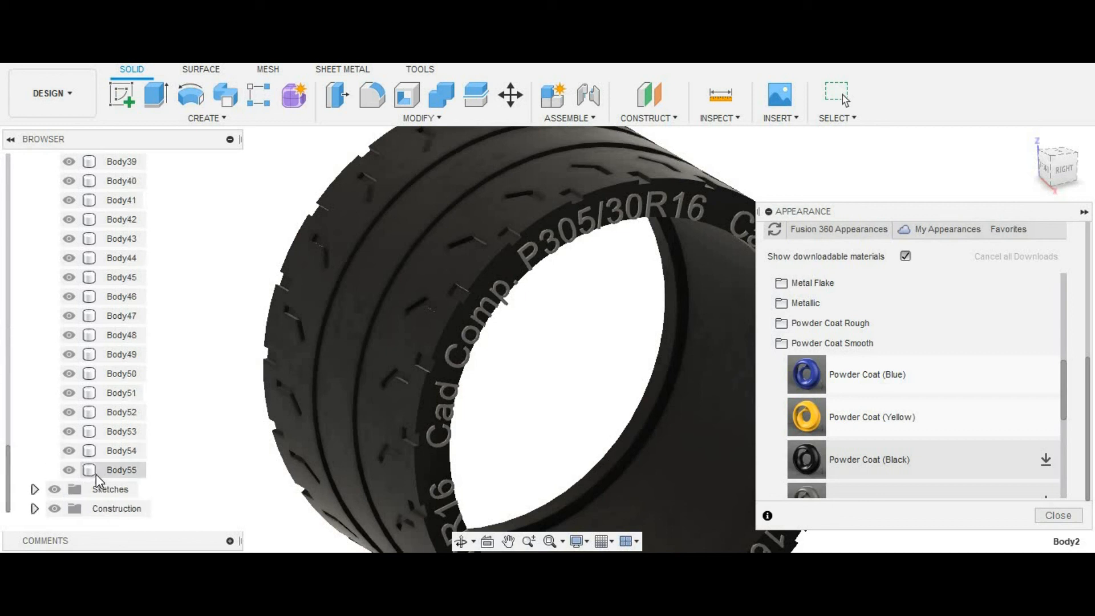
pyautogui.keyDown('shift'); pyautogui.click(96, 474); pyautogui.keyUp('shift')
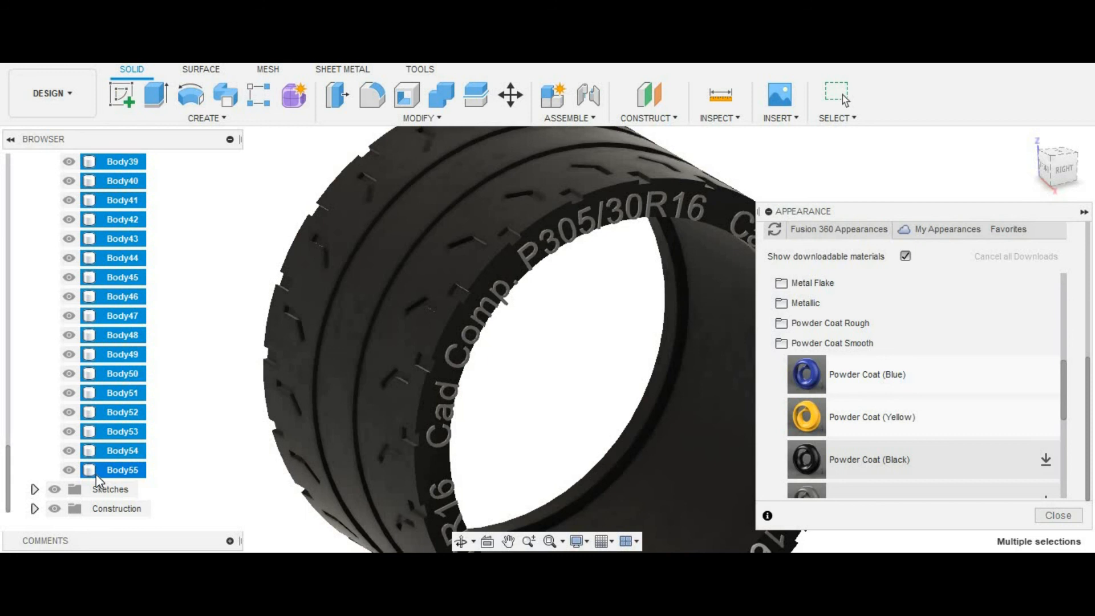
pyautogui.moveTo(805, 420); pyautogui.dragTo(130, 393)
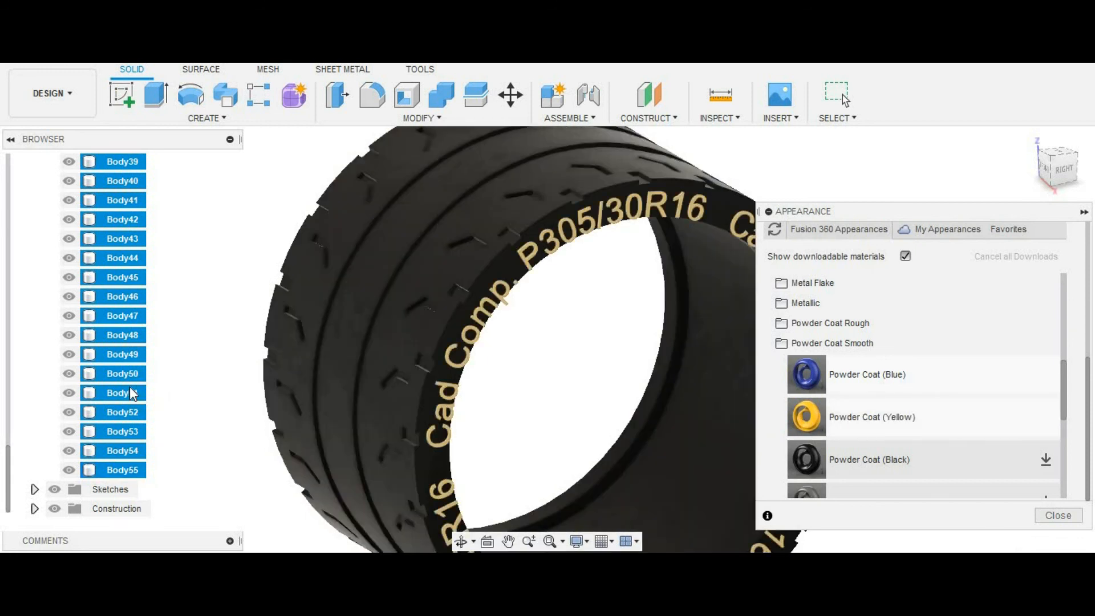
pyautogui.click(529, 540)
pyautogui.moveTo(584, 426); pyautogui.dragTo(590, 405)
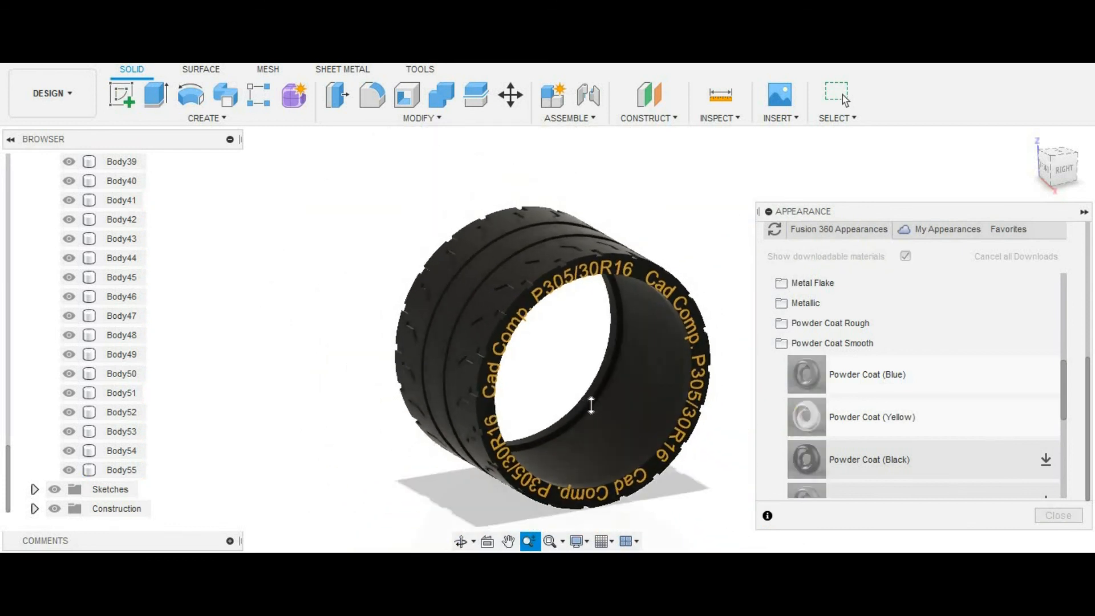
pyautogui.press('Escape')
pyautogui.moveTo(800, 415); pyautogui.dragTo(762, 412)
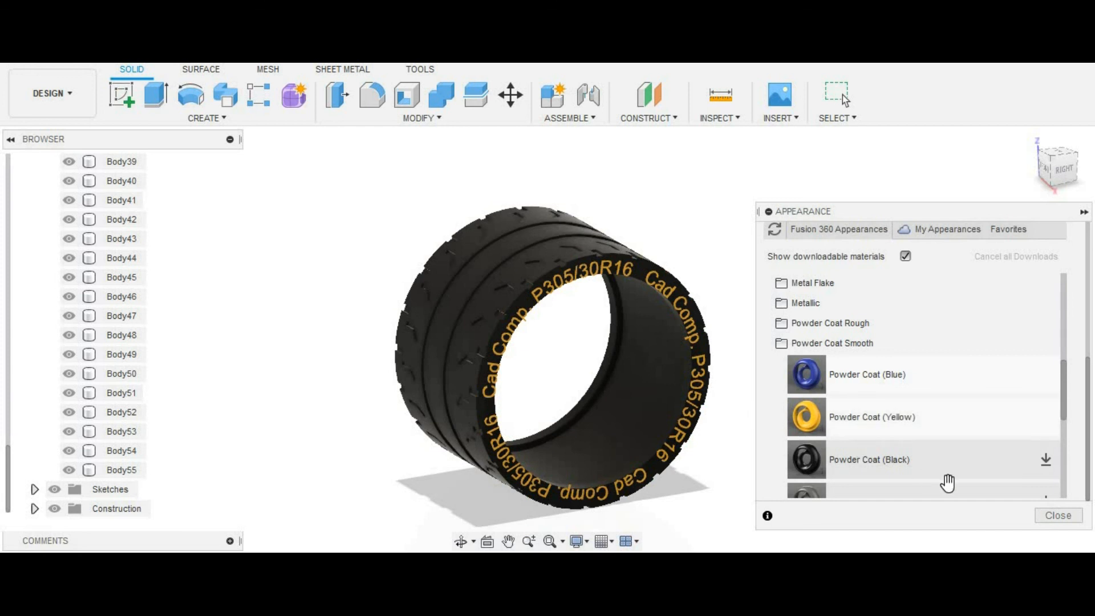
pyautogui.click(1042, 517)
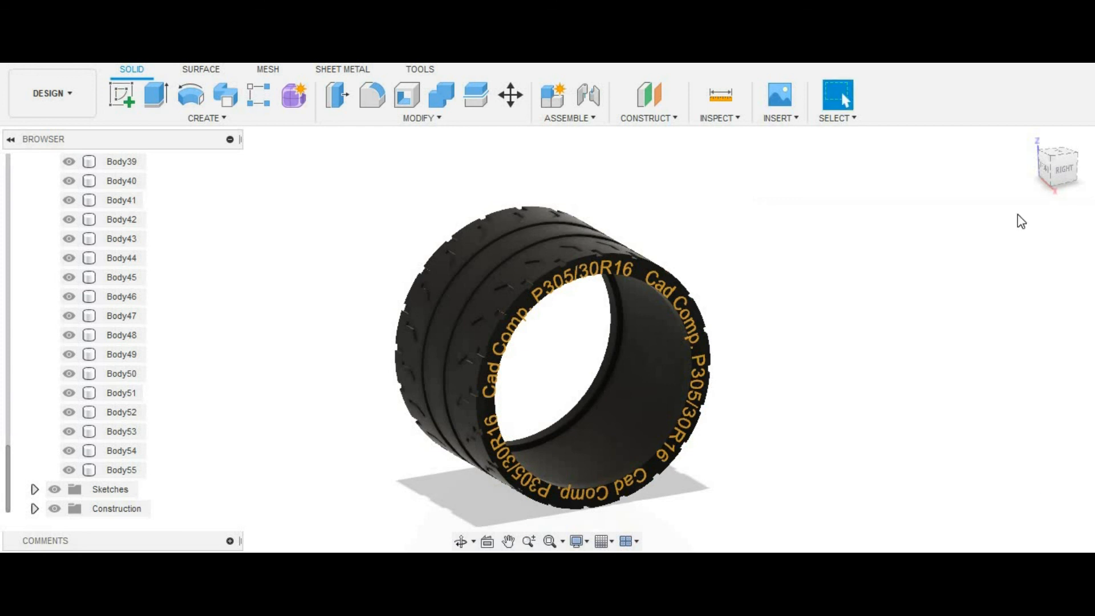
# Step: Return the tyre to the home view and collapse the list of bodies
pyautogui.click(1031, 139)
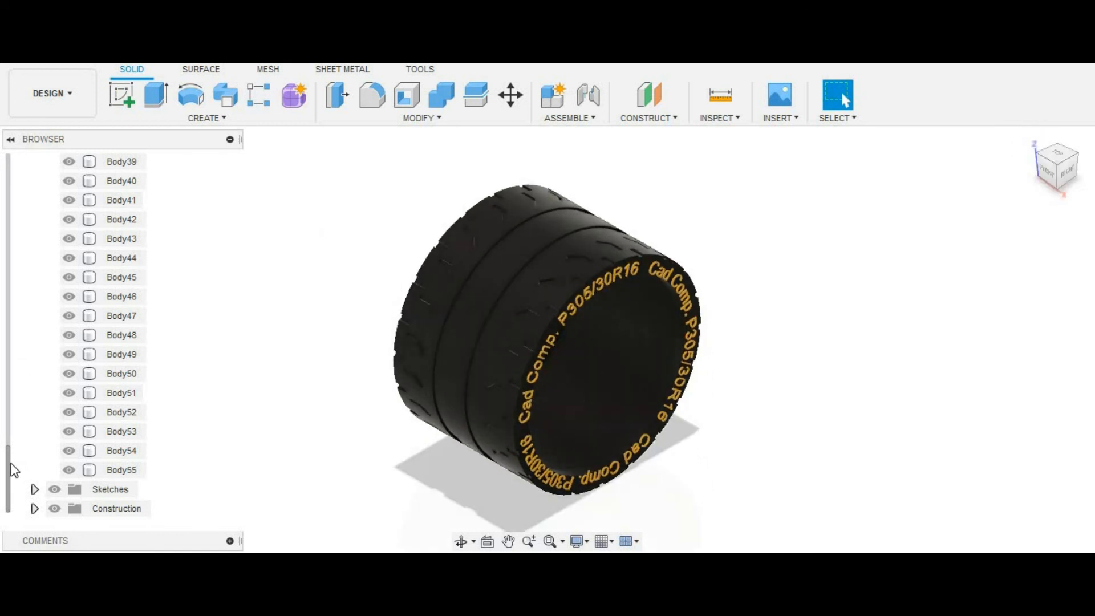
pyautogui.moveTo(9, 463); pyautogui.dragTo(3, 133)
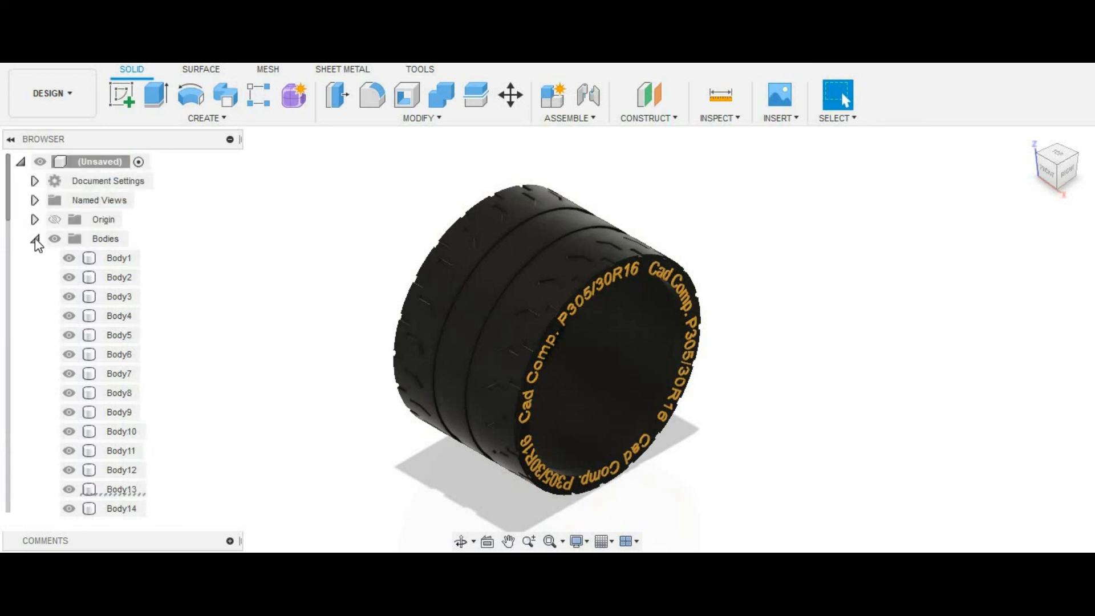
pyautogui.click(35, 239)
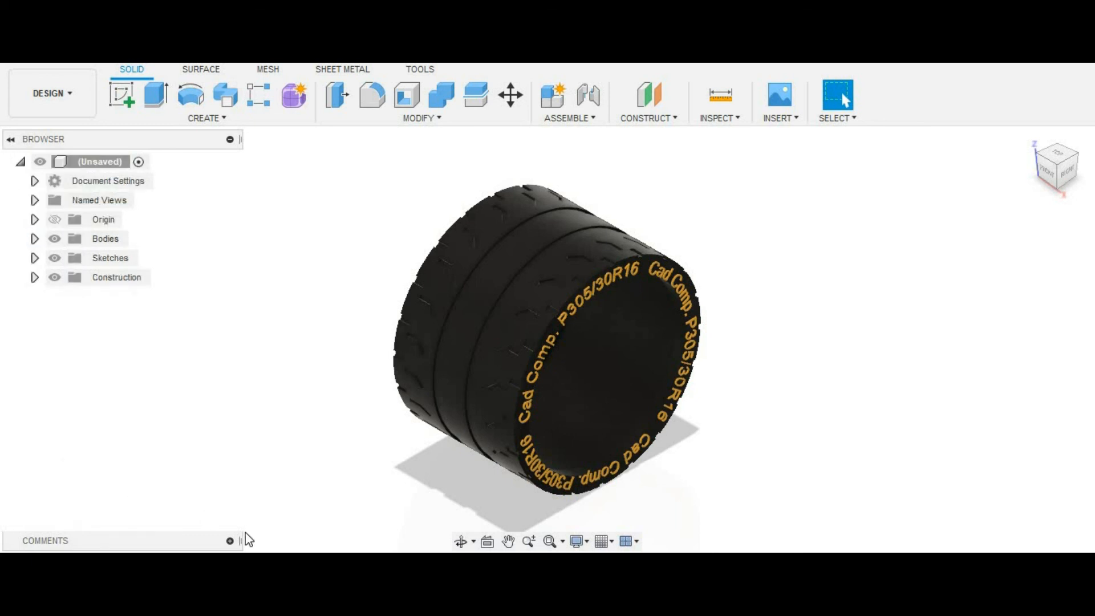